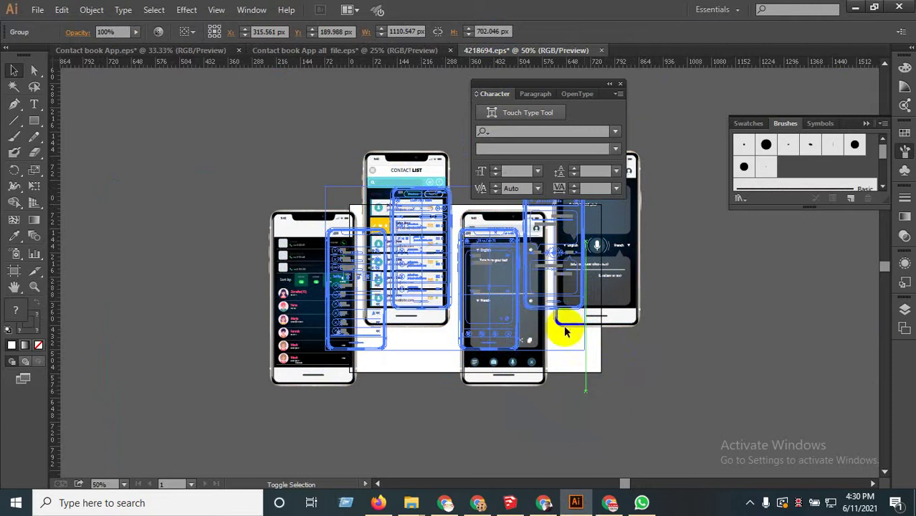
# Scale the four-phone group down proportionally to about 662 × 418 px so it fits the artboard.
pyautogui.moveTo(564, 331); pyautogui.dragTo(565, 328)
pyautogui.scroll(3, 583, 361)
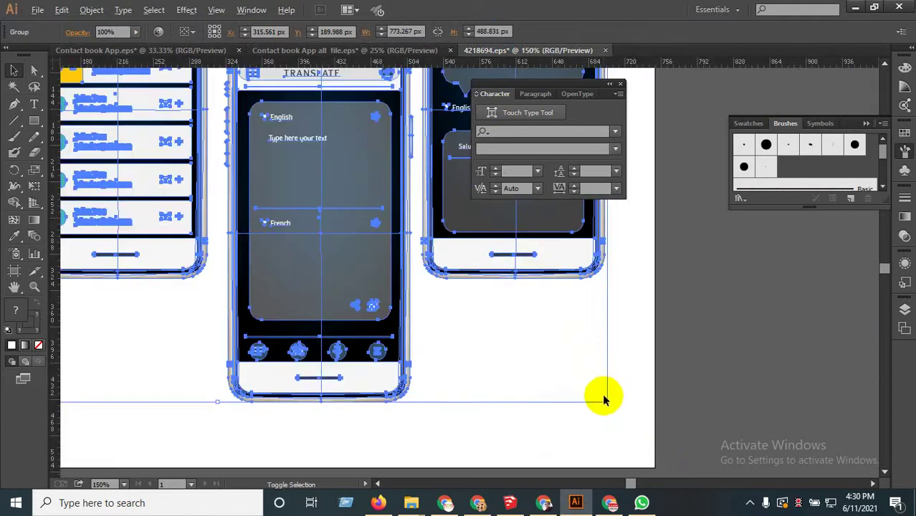
pyautogui.moveTo(606, 403); pyautogui.dragTo(548, 399)
pyautogui.scroll(-3, 454, 352)
pyautogui.scroll(2, 449, 347)
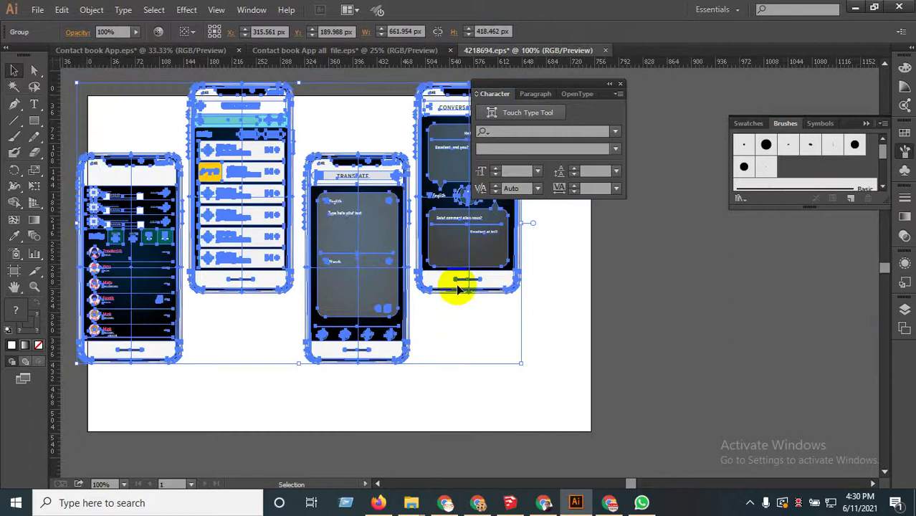
# Move the four-phone group to the middle of the white artboard, at about X 380 px, Y 254 px, and deselect it.
pyautogui.moveTo(459, 289); pyautogui.dragTo(538, 393)
pyautogui.scroll(-3, 539, 392)
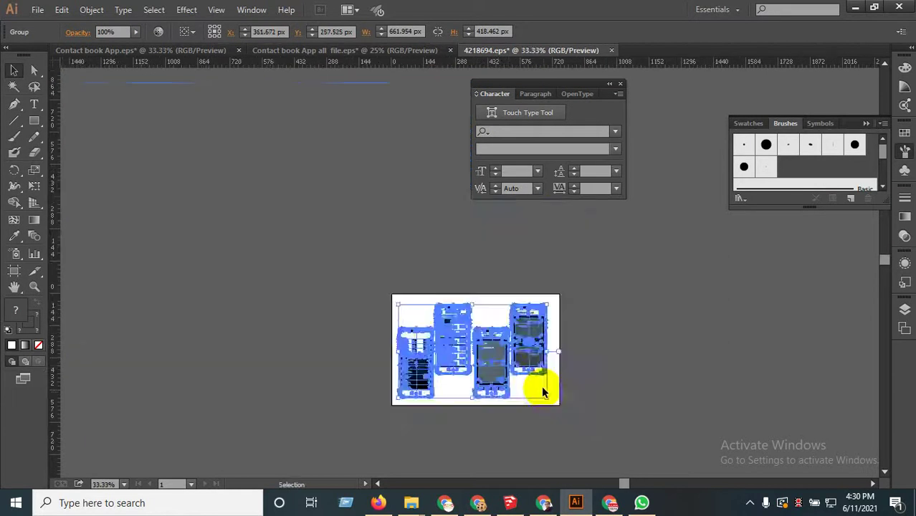
pyautogui.scroll(2, 543, 393)
pyautogui.moveTo(522, 324); pyautogui.dragTo(532, 324)
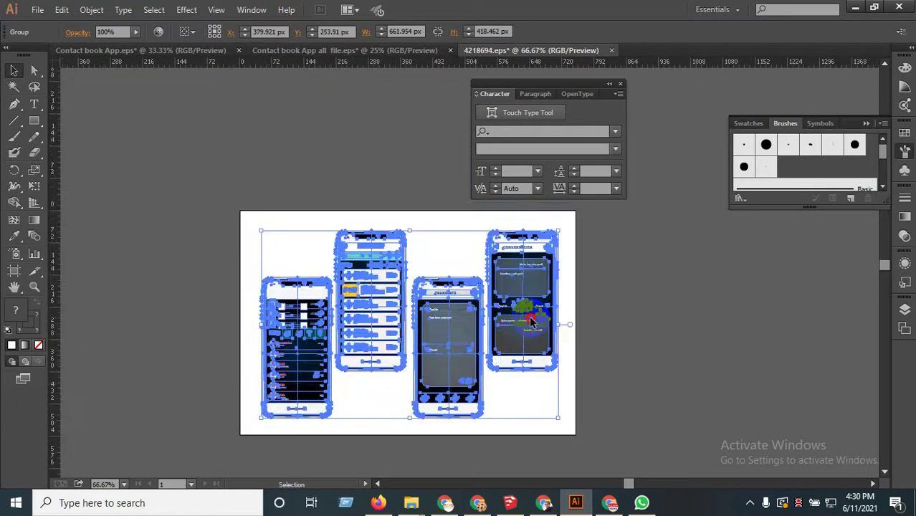
pyautogui.click(643, 314)
pyautogui.scroll(1, 291, 428)
pyautogui.scroll(-3, 338, 414)
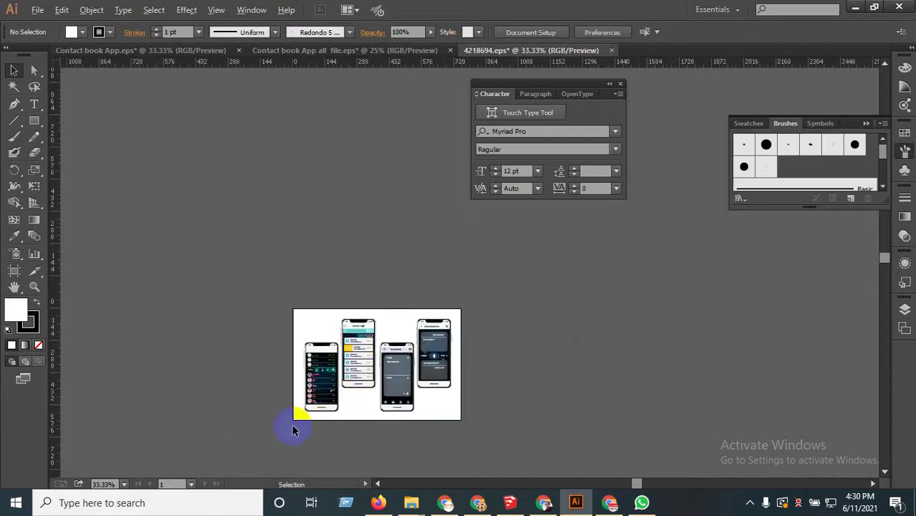
pyautogui.scroll(3, 293, 429)
# Copy the red badge, Mobile Apps text and illustrator logo from Contact book App all file.eps into 4218694.eps.
pyautogui.click(373, 50)
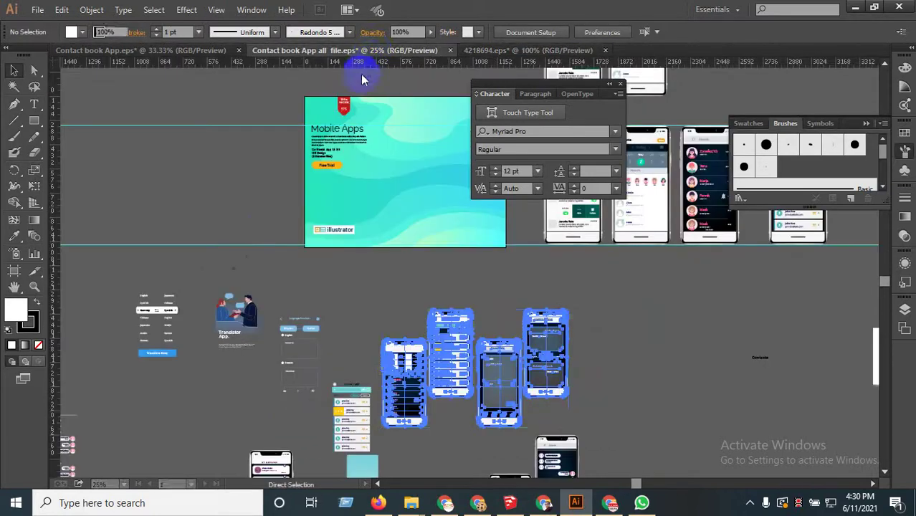
pyautogui.scroll(-1, 263, 205)
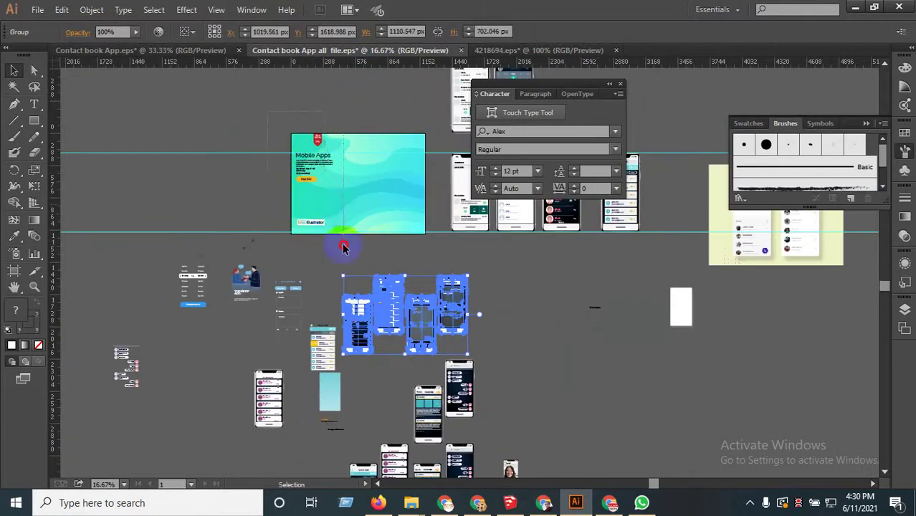
pyautogui.keyDown('shift'); pyautogui.click(343, 247); pyautogui.keyUp('shift')
pyautogui.keyDown('shift'); pyautogui.click(357, 213); pyautogui.keyUp('shift')
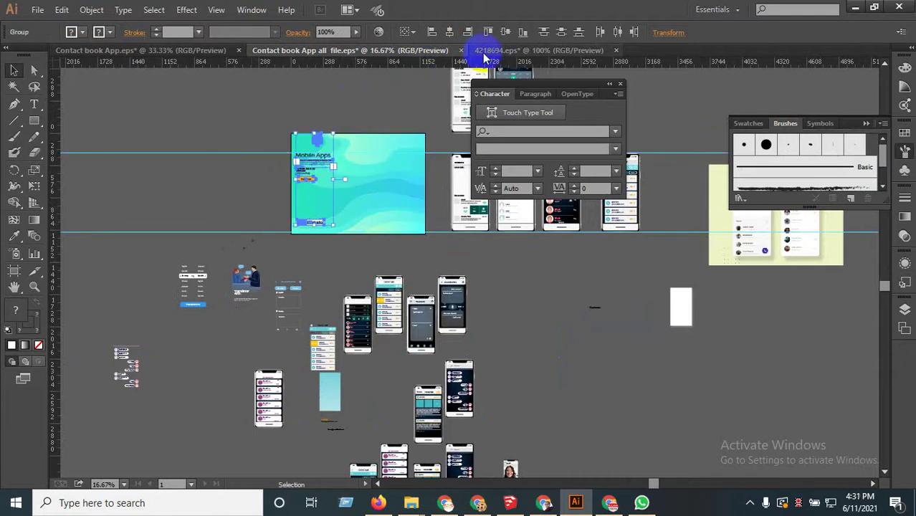
pyautogui.click(502, 51)
pyautogui.click(389, 195)
pyautogui.hotkey('ctrl', 'v')
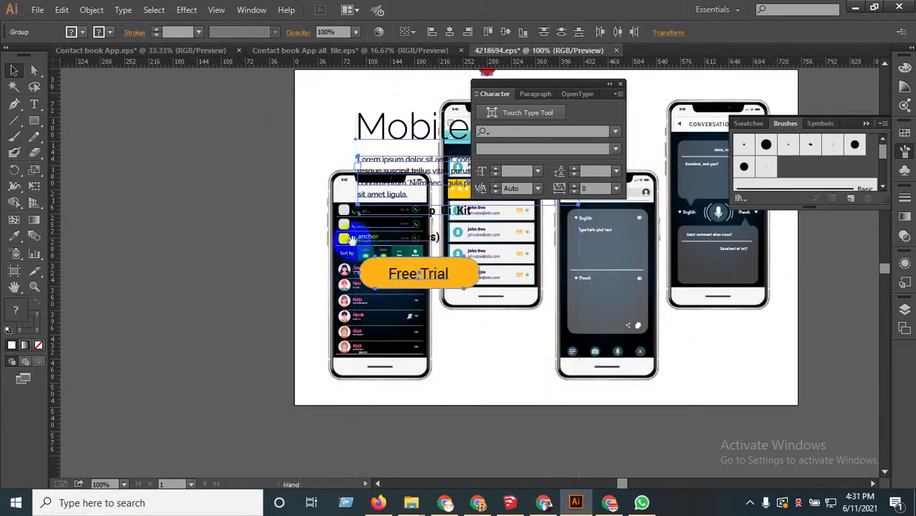
# Shrink the pasted badge, text and logo and place them beside the artboard's left edge, clear of the phones.
pyautogui.hotkey('ctrl', '-')
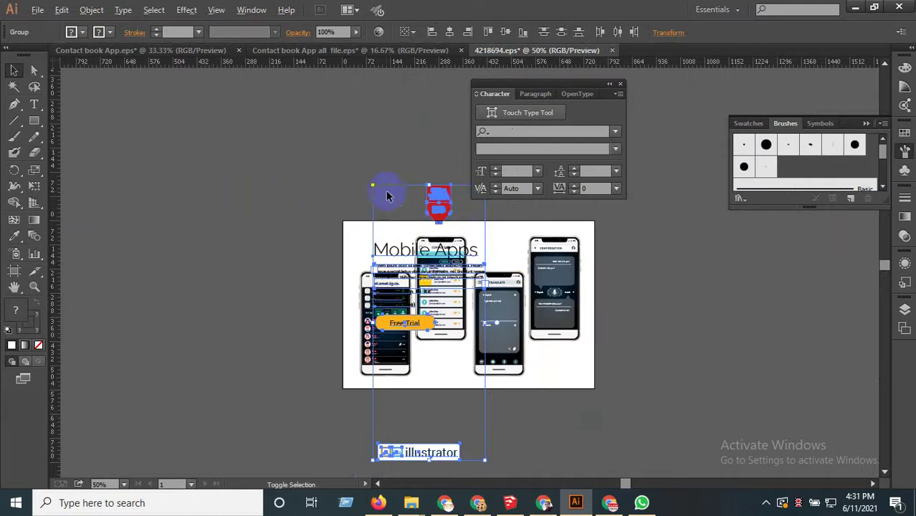
pyautogui.moveTo(373, 186); pyautogui.dragTo(252, 199)
pyautogui.click(310, 176)
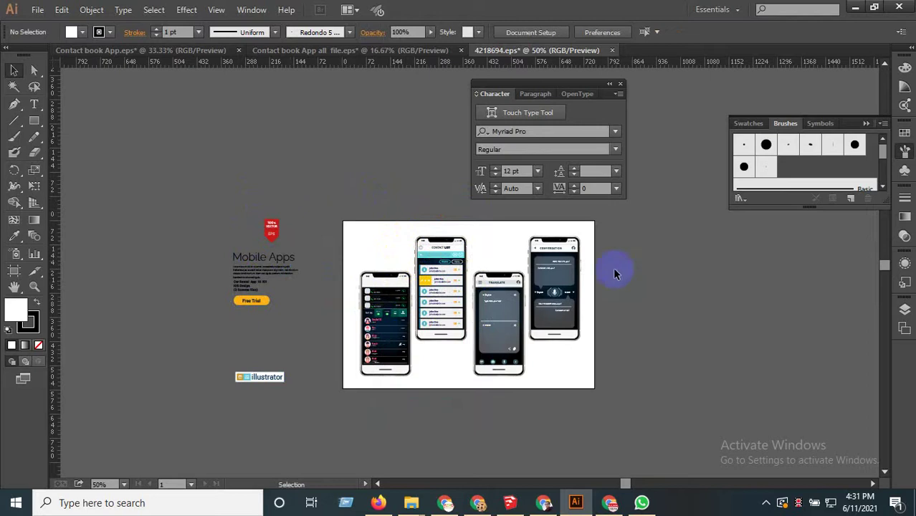
# Switch to File Explorer and open the EPS file Contact book App 1 from the Contact book App folder.
pyautogui.click(403, 52)
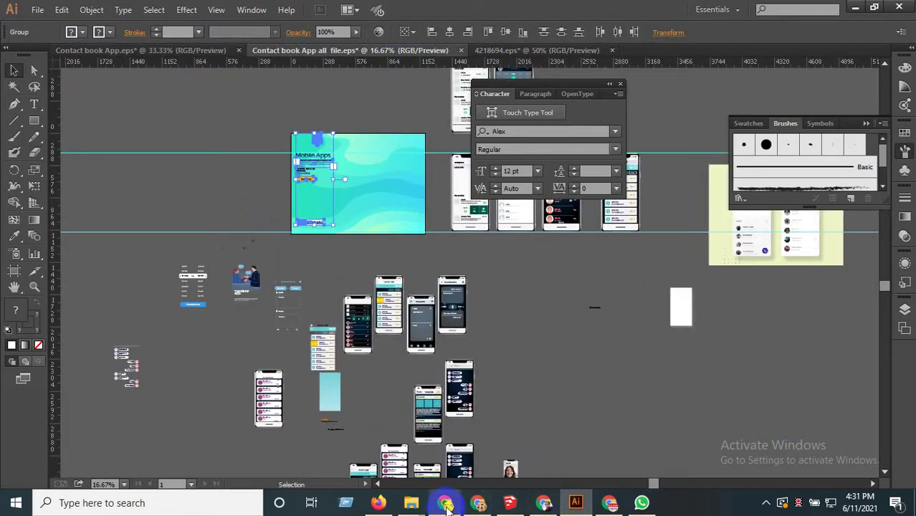
pyautogui.moveTo(411, 503)
pyautogui.click(430, 448)
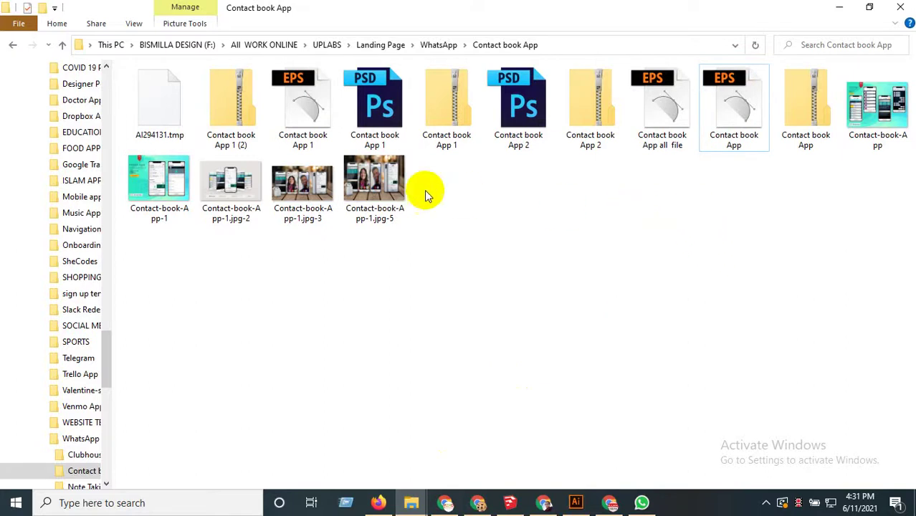
pyautogui.click(320, 107)
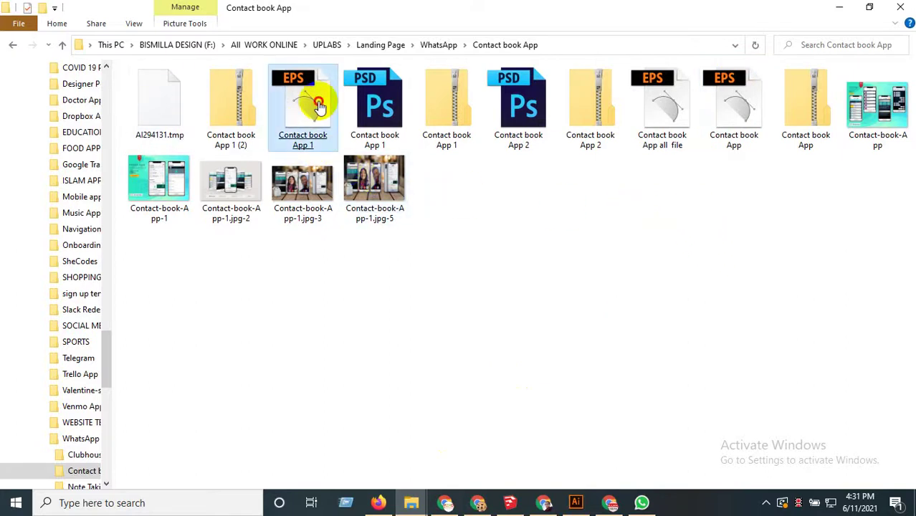
pyautogui.doubleClick(319, 107)
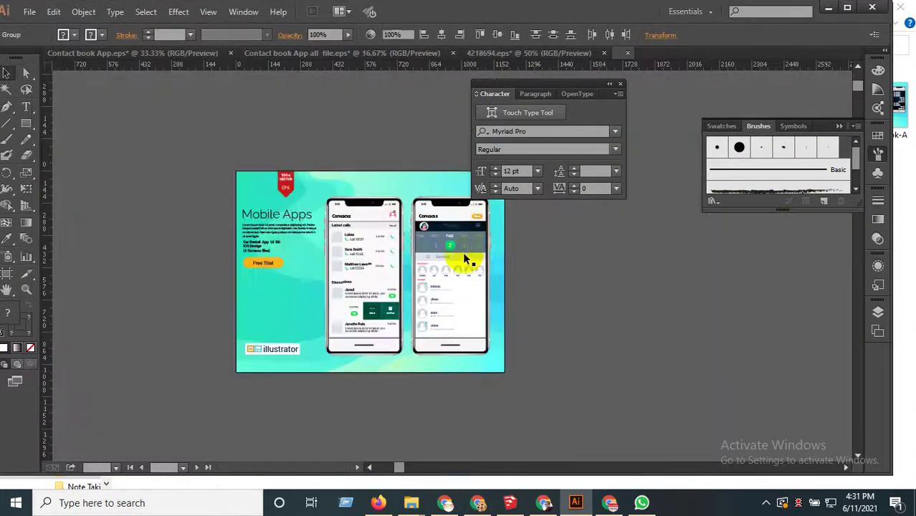
# Delete the gradient background and both phone mockups, keeping the badge, the Mobile Apps text and the illustrator logo.
pyautogui.click(366, 209)
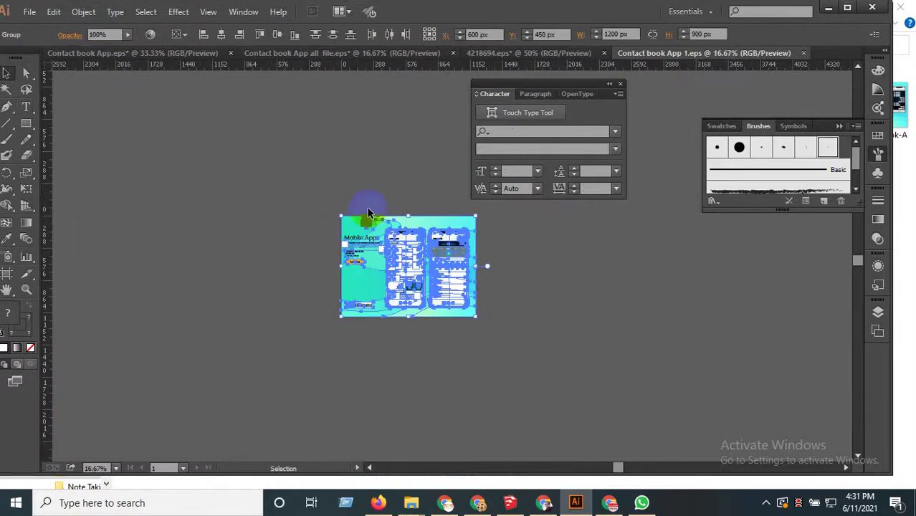
pyautogui.scroll(2, 443, 209)
pyautogui.click(308, 186)
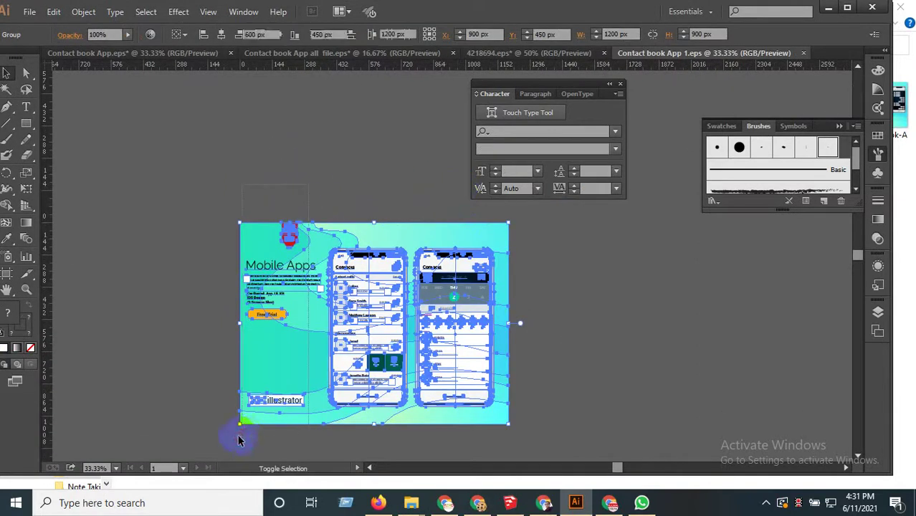
pyautogui.moveTo(231, 433); pyautogui.dragTo(388, 232)
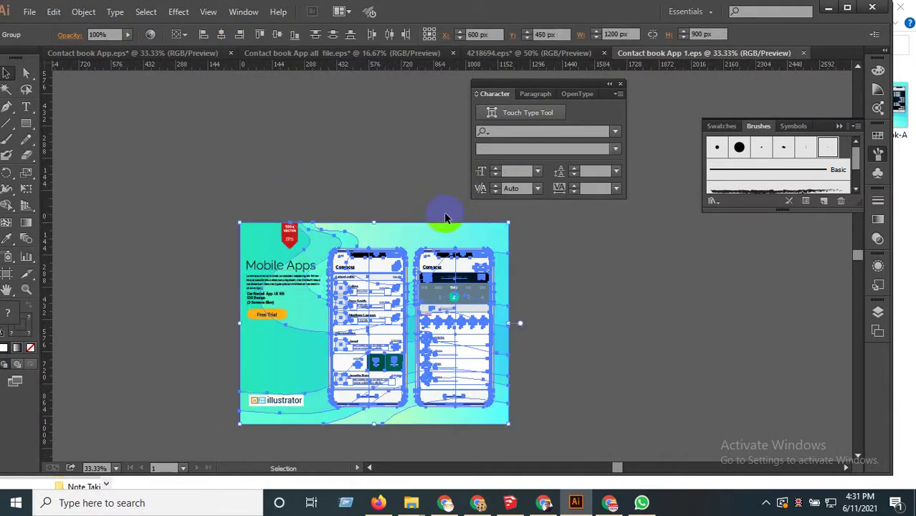
pyautogui.press('Delete')
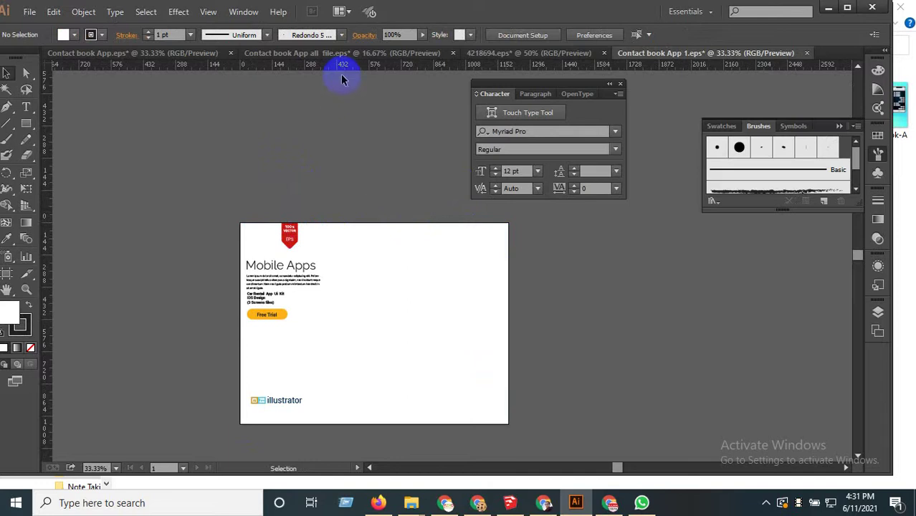
# Copy the four-phone group from 4218694.eps and paste it into Contact book App 1.eps.
pyautogui.click(495, 54)
pyautogui.moveTo(635, 229); pyautogui.dragTo(318, 424)
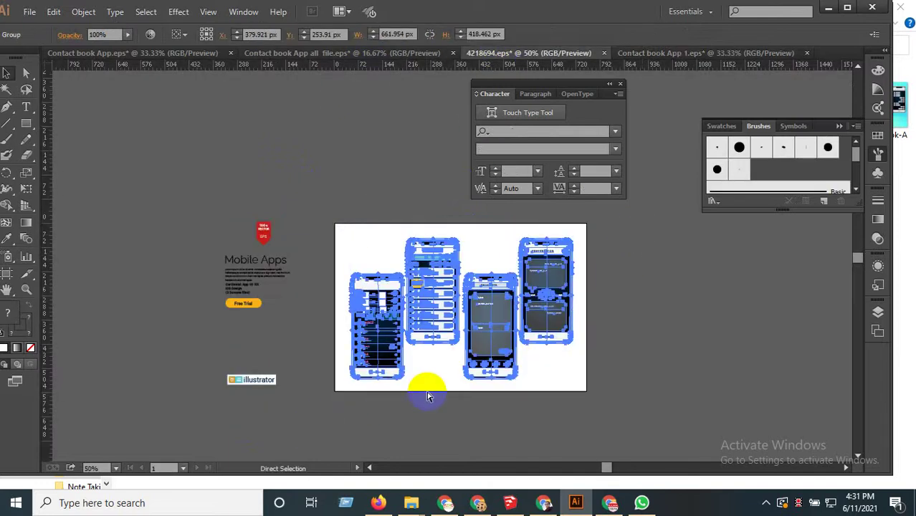
pyautogui.hotkey('ctrl', 'c')
pyautogui.click(625, 54)
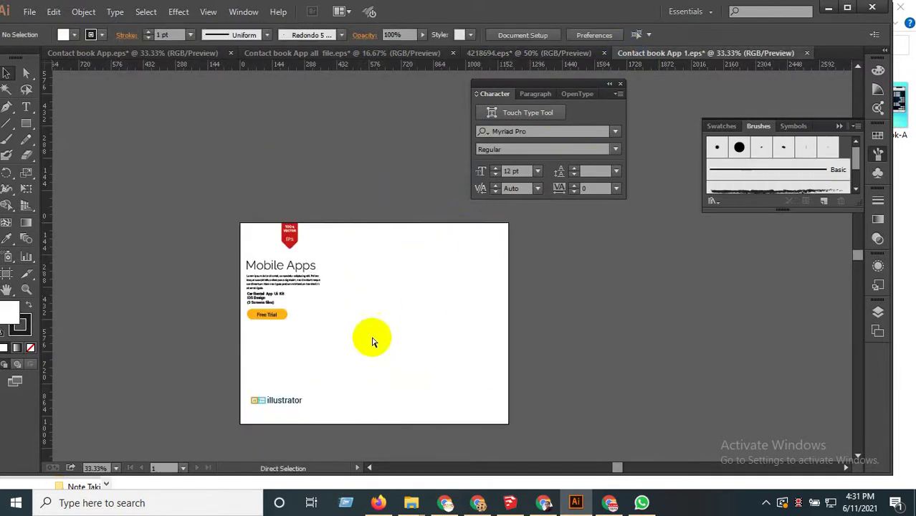
pyautogui.hotkey('ctrl', 'v')
# Enlarge the pasted phone group to about 953 × 602 px and position it on the artboard beside the Mobile Apps text.
pyautogui.moveTo(399, 289); pyautogui.dragTo(304, 359)
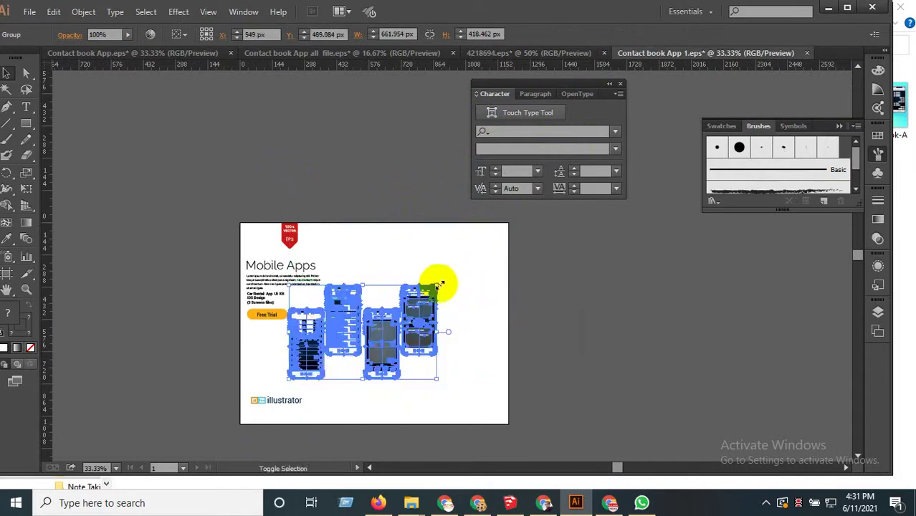
pyautogui.moveTo(469, 265); pyautogui.dragTo(503, 237)
pyautogui.scroll(2, 313, 377)
pyautogui.moveTo(328, 320); pyautogui.dragTo(327, 353)
pyautogui.scroll(-1, 330, 360)
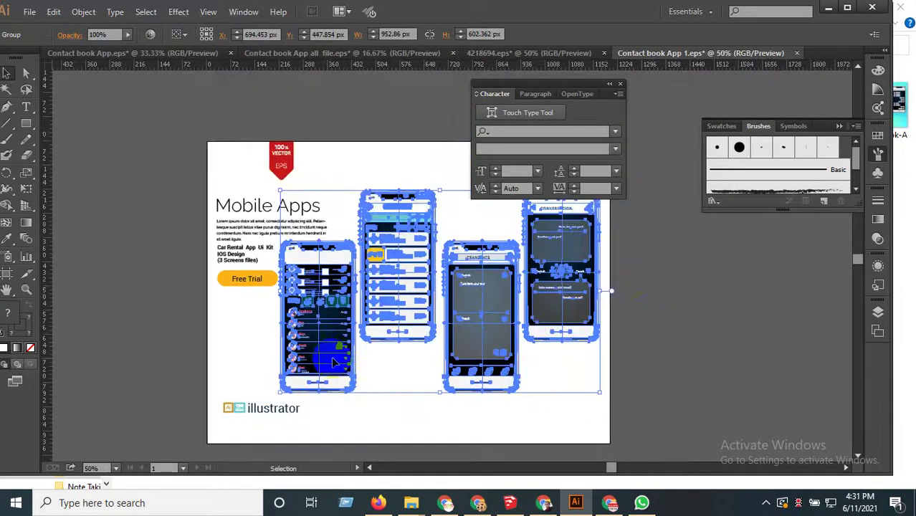
# Lower the phone group slightly to about Y 469 px and deselect it.
pyautogui.click(648, 315)
pyautogui.click(327, 324)
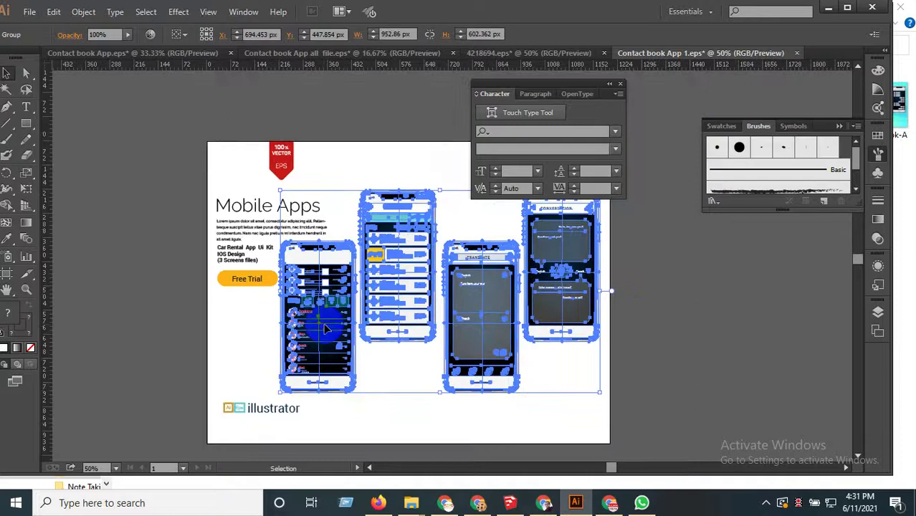
pyautogui.scroll(1, 316, 339)
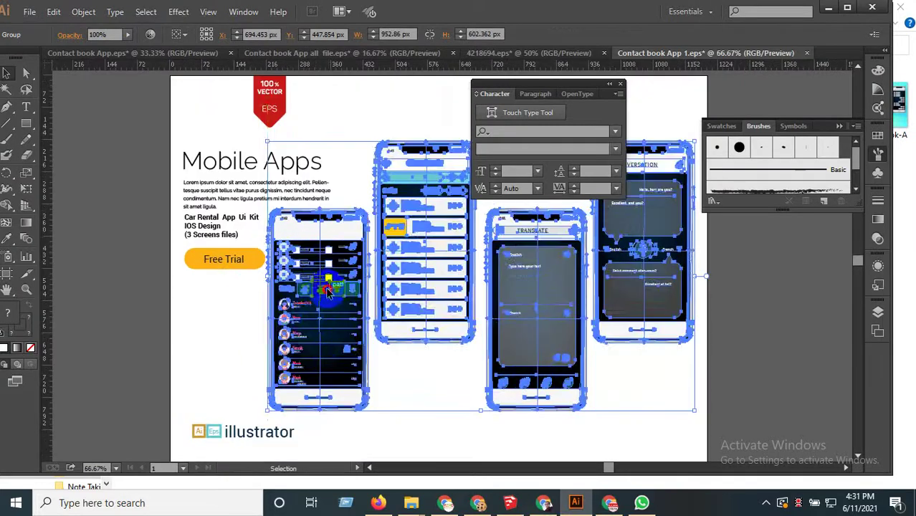
pyautogui.moveTo(325, 287); pyautogui.dragTo(332, 304)
pyautogui.scroll(-1, 375, 300)
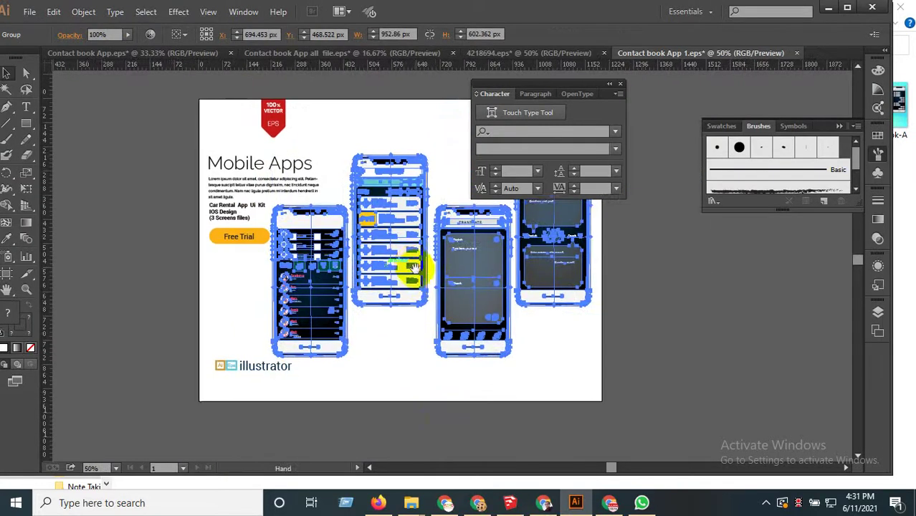
pyautogui.click(556, 378)
# Move the illustrator logo straight down toward the artboard's bottom edge, to about Y 832 px.
pyautogui.scroll(1, 296, 428)
pyautogui.click(210, 351)
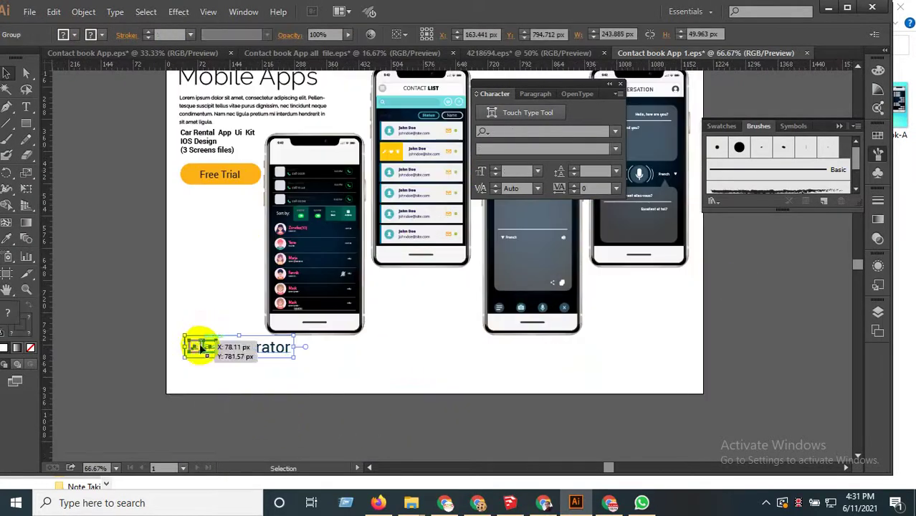
pyautogui.scroll(1, 213, 343)
pyautogui.moveTo(214, 337); pyautogui.dragTo(215, 379)
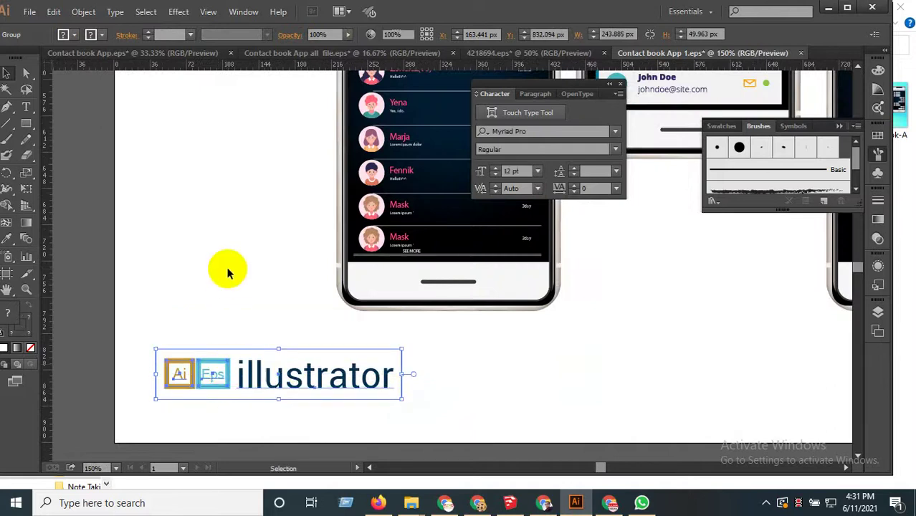
pyautogui.click(225, 268)
# Move the four-phone group further down to about Y 488 px and deselect it.
pyautogui.scroll(-3, 352, 360)
pyautogui.moveTo(388, 277); pyautogui.dragTo(388, 316)
pyautogui.scroll(2, 389, 301)
pyautogui.scroll(-2, 403, 324)
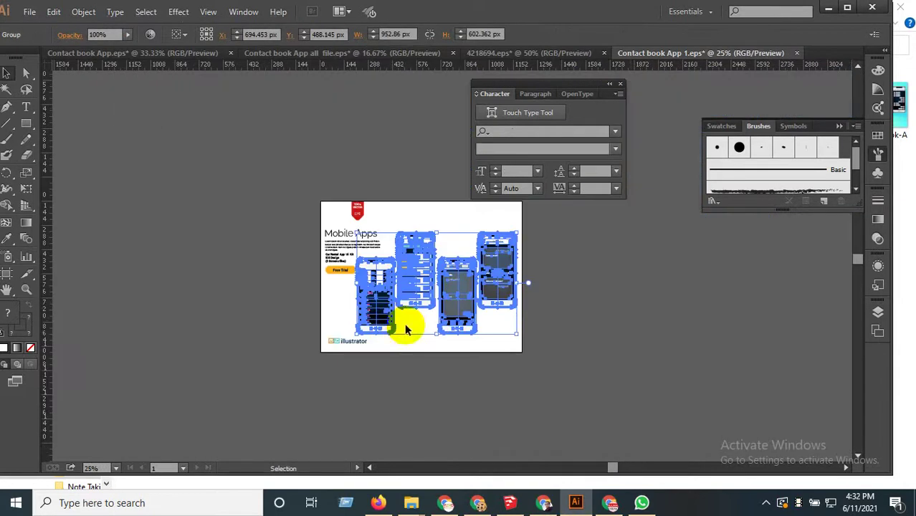
pyautogui.click(631, 317)
# Move the Mobile Apps text group with its Free Trial button upward, closer to the red badge.
pyautogui.scroll(1, 331, 231)
pyautogui.click(379, 256)
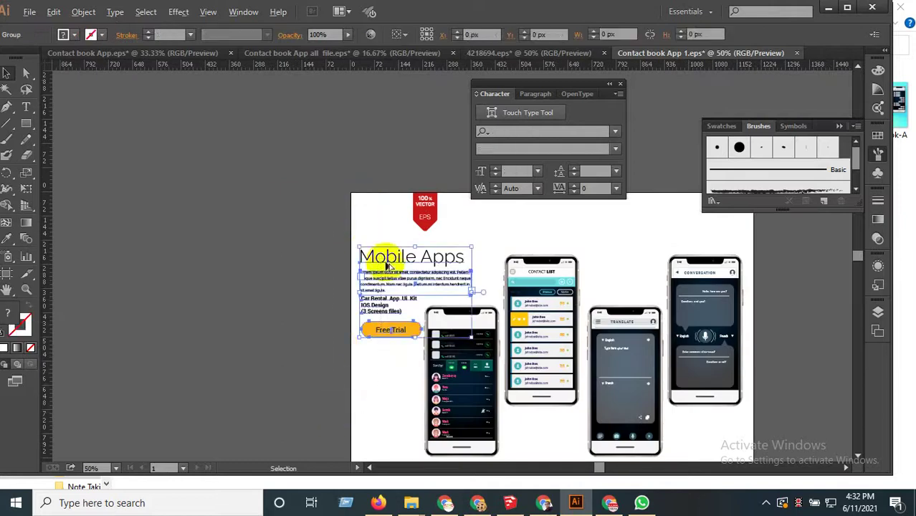
pyautogui.scroll(1, 378, 258)
pyautogui.moveTo(378, 260); pyautogui.dragTo(393, 236)
pyautogui.click(358, 223)
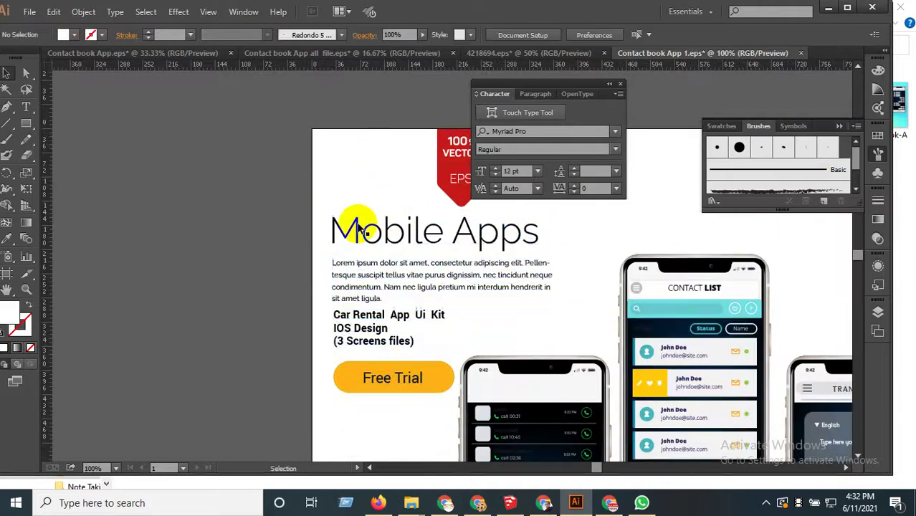
# Isolate the text group, scale its Free Trial button down to about 134 × 35 px, and exit isolation.
pyautogui.scroll(-1, 355, 223)
pyautogui.scroll(1, 367, 350)
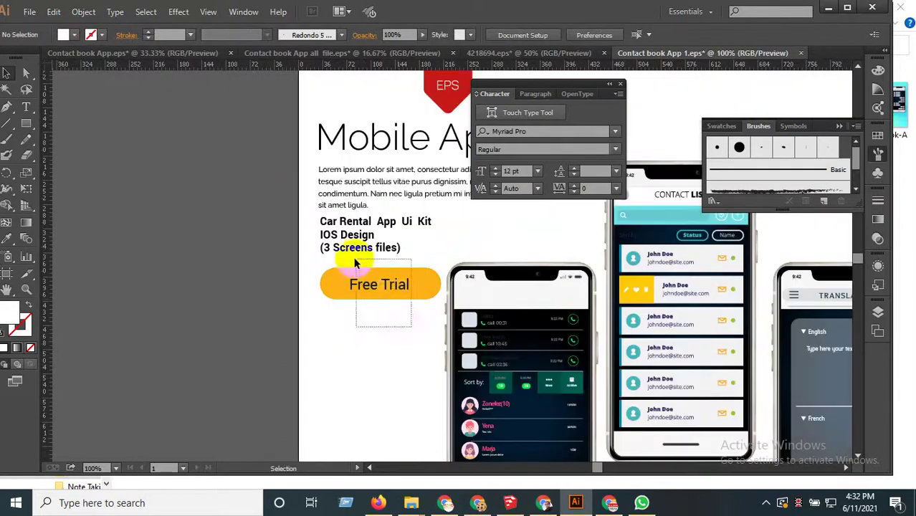
pyautogui.click(430, 280)
pyautogui.scroll(1, 439, 271)
pyautogui.doubleClick(430, 283)
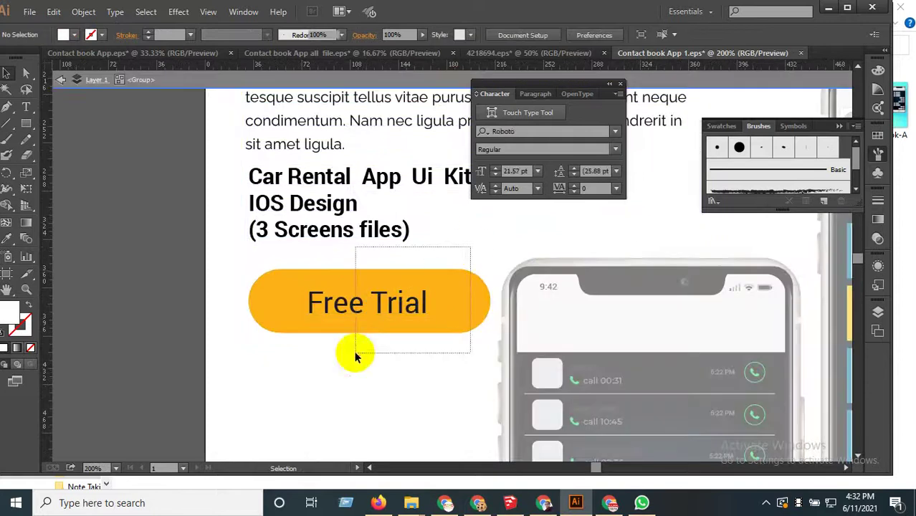
pyautogui.click(486, 280)
pyautogui.moveTo(492, 271); pyautogui.dragTo(428, 287)
pyautogui.moveTo(273, 310); pyautogui.dragTo(301, 307)
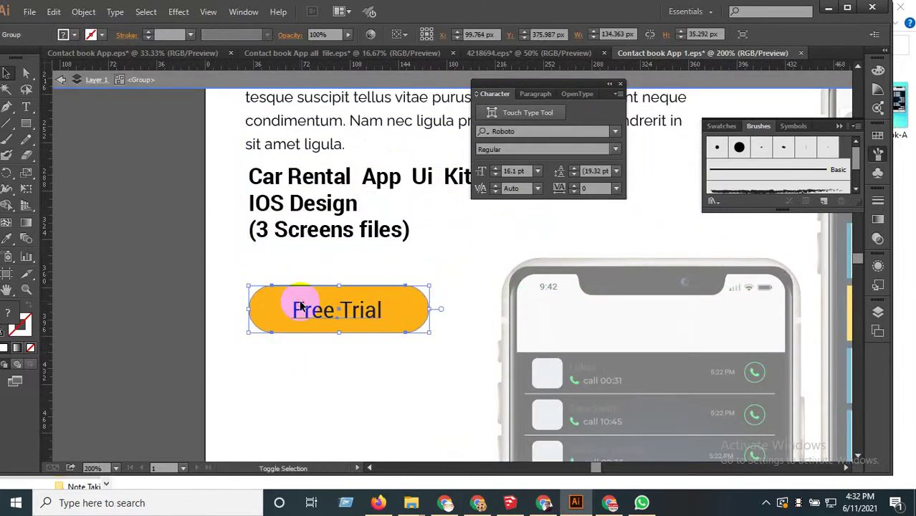
pyautogui.click(303, 256)
pyautogui.scroll(-2, 309, 332)
pyautogui.moveTo(353, 371); pyautogui.dragTo(319, 326)
pyautogui.click(307, 379)
pyautogui.scroll(-2, 307, 379)
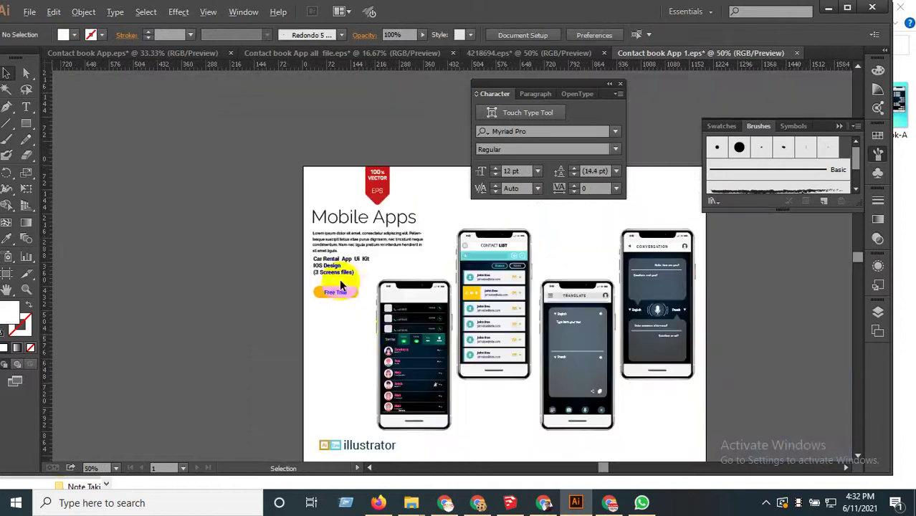
# Scale the four-phone group up to about 989 × 625 px by its upper corner beside the text, and deselect it.
pyautogui.click(380, 328)
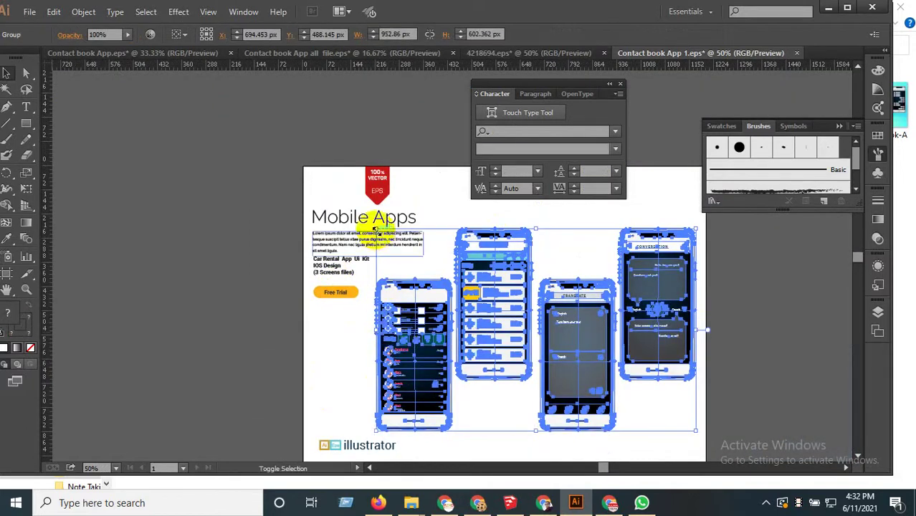
pyautogui.moveTo(373, 228); pyautogui.dragTo(361, 210)
pyautogui.click(274, 228)
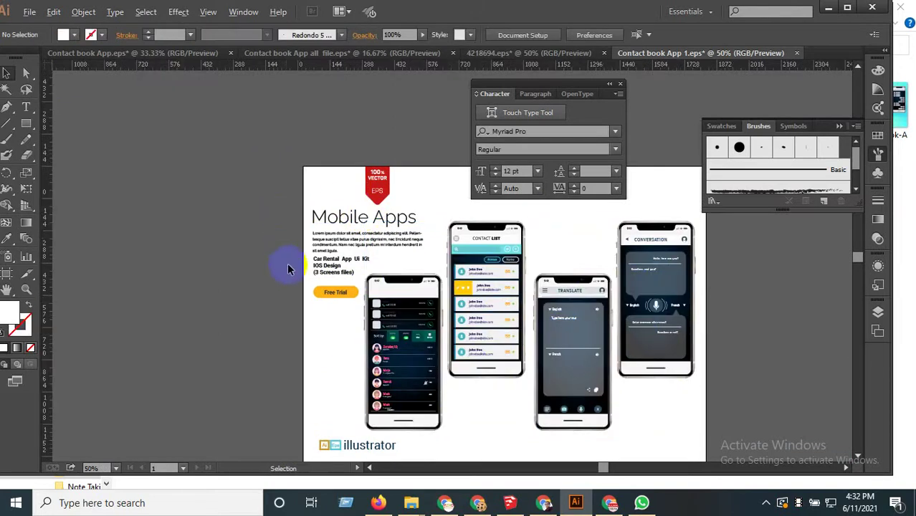
pyautogui.scroll(-1, 298, 280)
pyautogui.scroll(1, 415, 348)
pyautogui.scroll(-1, 418, 352)
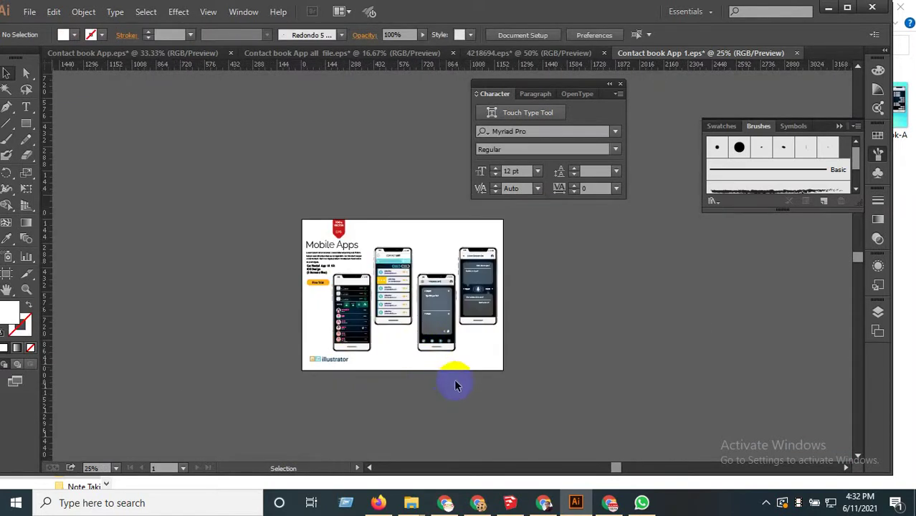
# Start saving the layout as a new EPS named Clubhouse App Redesign, checking the challenge title on the UpLabs page in Chrome.
pyautogui.hotkey('ctrl', 'shift', 's')
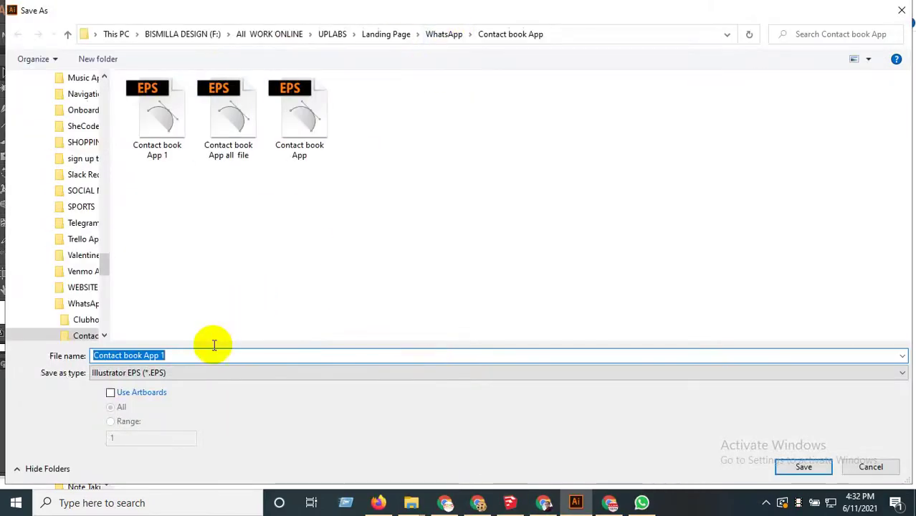
pyautogui.click(543, 505)
pyautogui.click(386, 8)
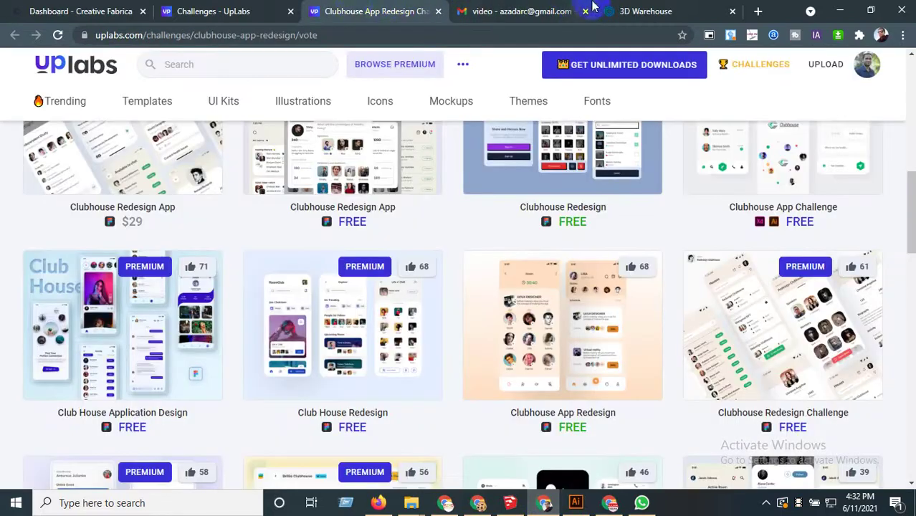
pyautogui.scroll(8, 367, 225)
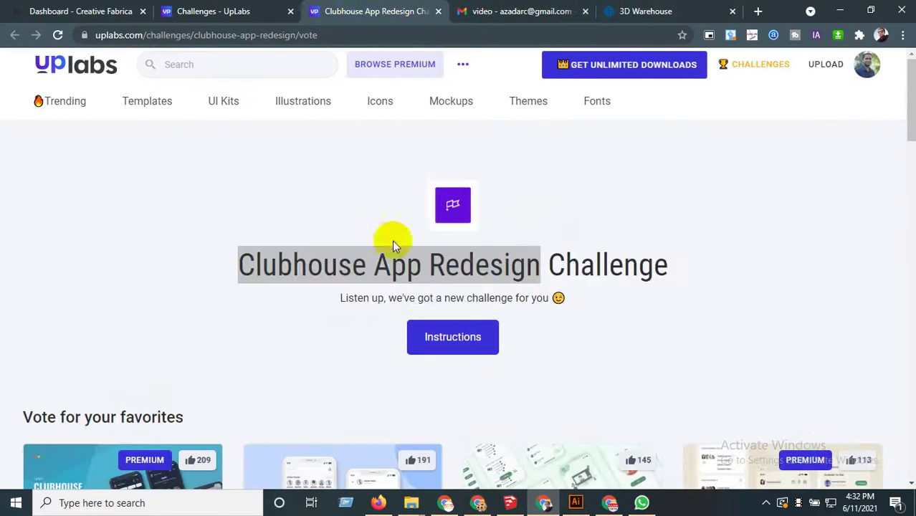
pyautogui.click(576, 503)
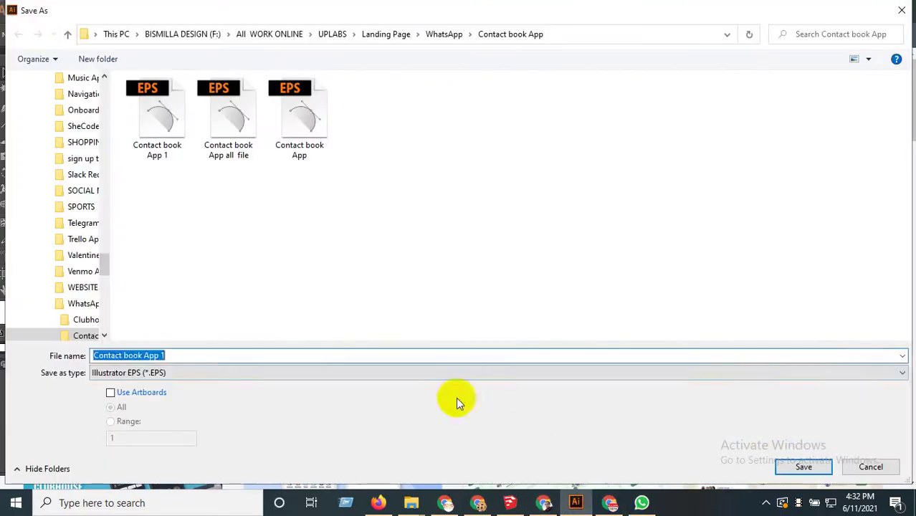
pyautogui.write('Clubhouse App Redesign')
# Save the EPS in the Clubhouse App Redesign folder inside WhatsApp, accepting the EPS options.
pyautogui.click(817, 468)
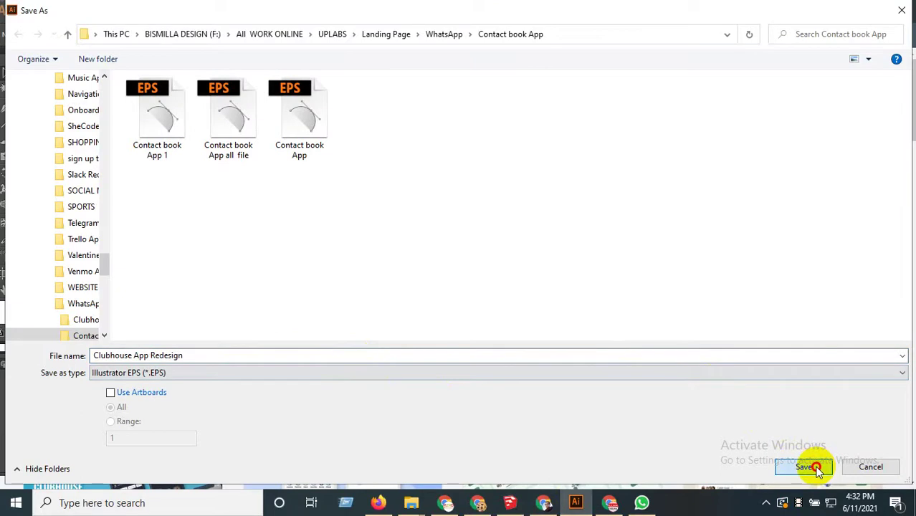
pyautogui.click(442, 43)
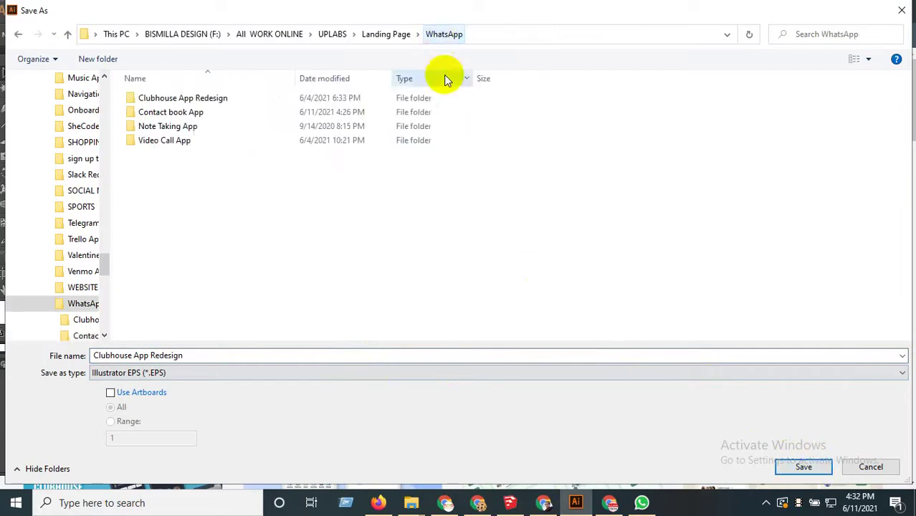
pyautogui.rightClick(420, 209)
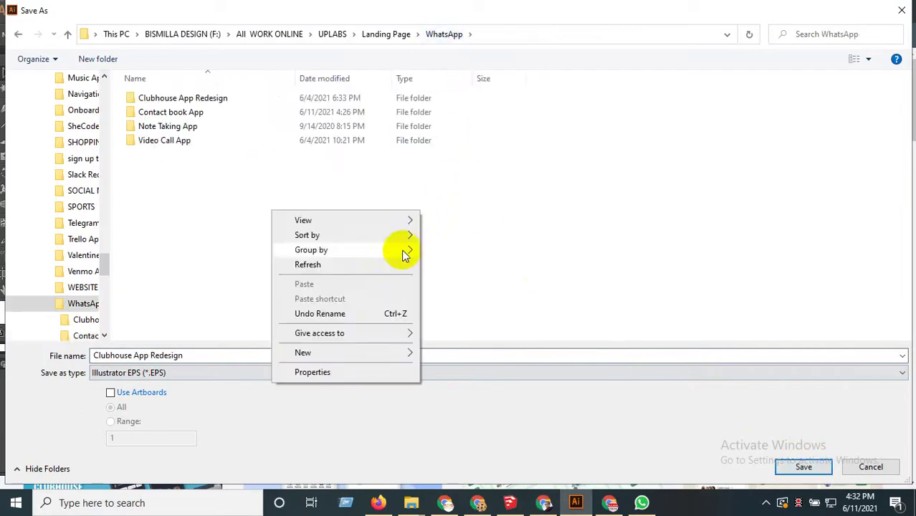
pyautogui.doubleClick(197, 101)
pyautogui.click(807, 465)
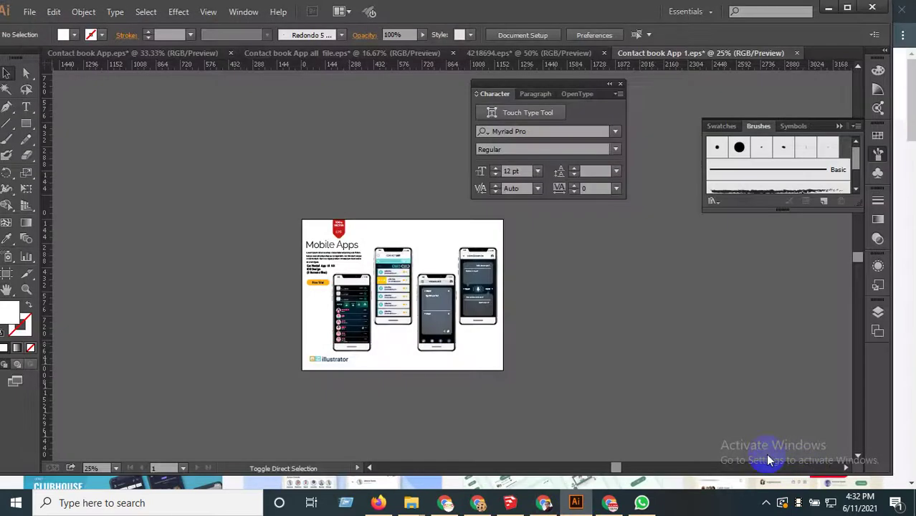
pyautogui.click(502, 434)
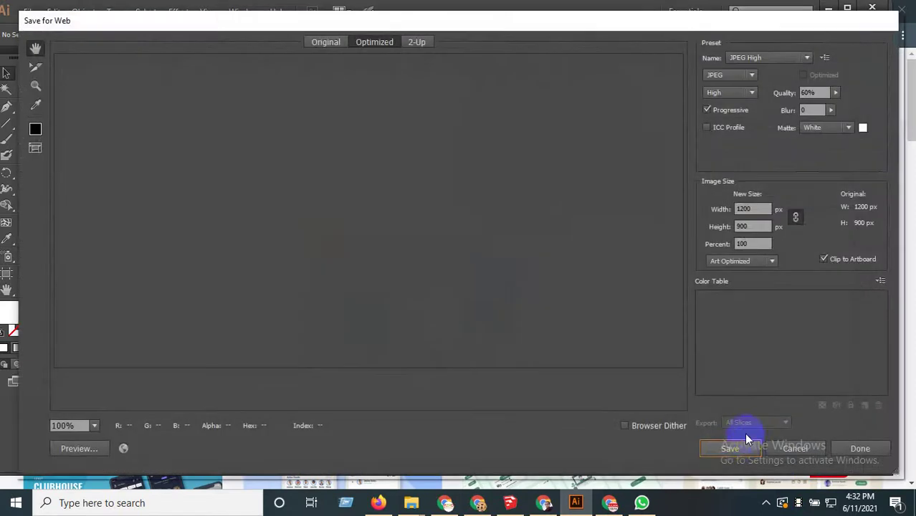
# Export the artboard as a 1200 × 900 px JPEG High image named Clubhouse-App-Redesign into UPLABS > Landing Page > WhatsApp > Clubhouse App Redesign.
pyautogui.click(732, 450)
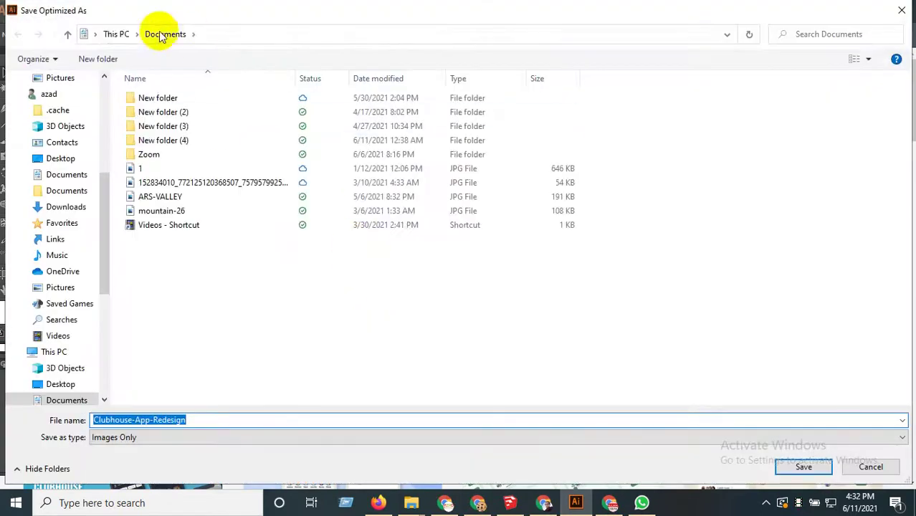
pyautogui.click(119, 34)
pyautogui.doubleClick(327, 250)
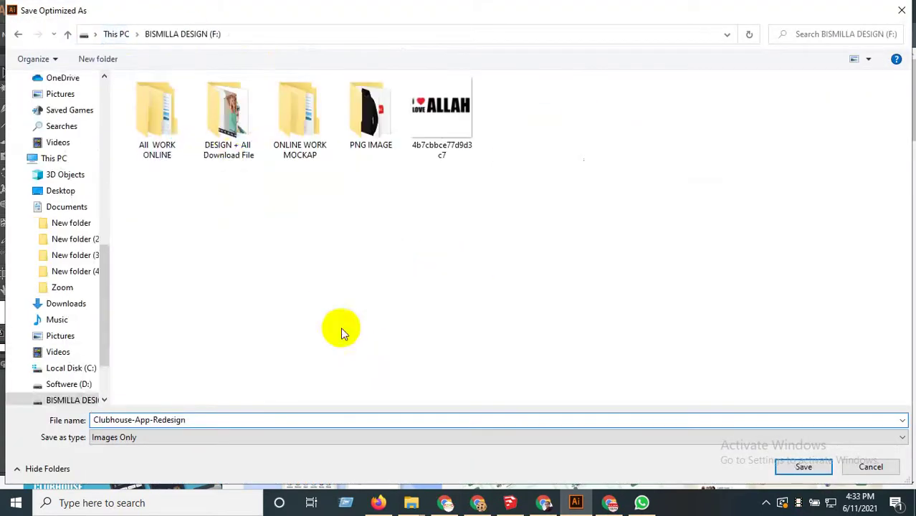
pyautogui.doubleClick(157, 118)
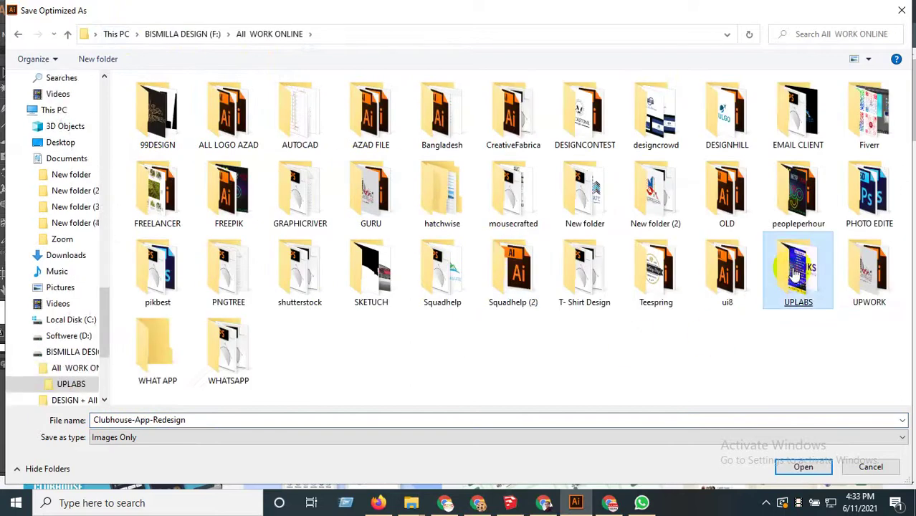
pyautogui.doubleClick(798, 272)
pyautogui.doubleClick(332, 362)
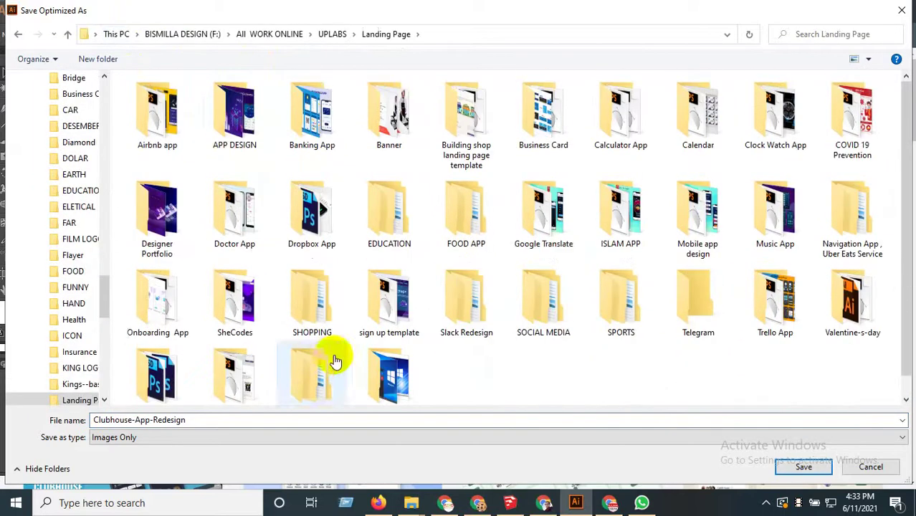
pyautogui.scroll(-1, 401, 389)
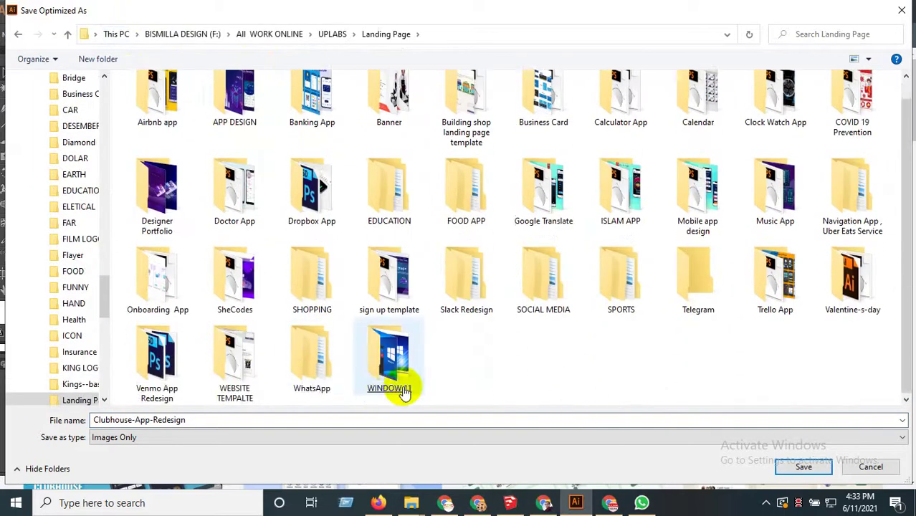
pyautogui.click(307, 374)
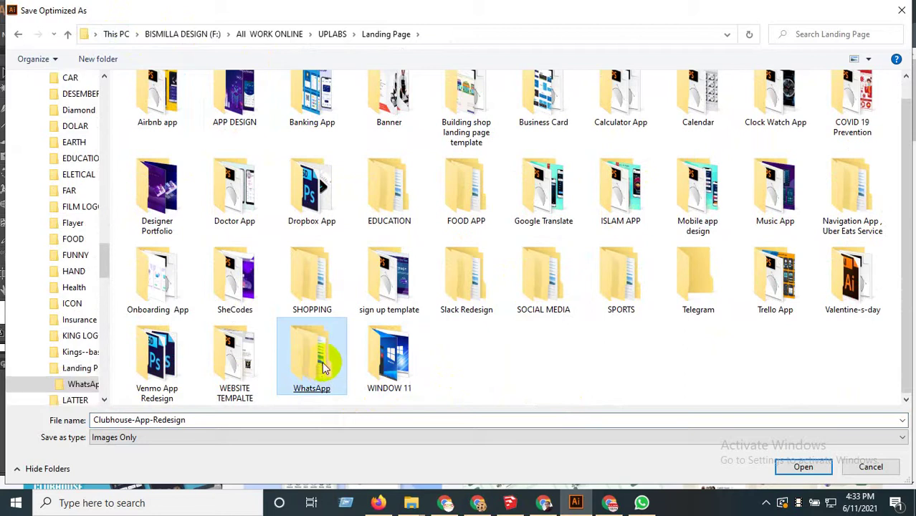
pyautogui.doubleClick(319, 369)
pyautogui.doubleClick(187, 96)
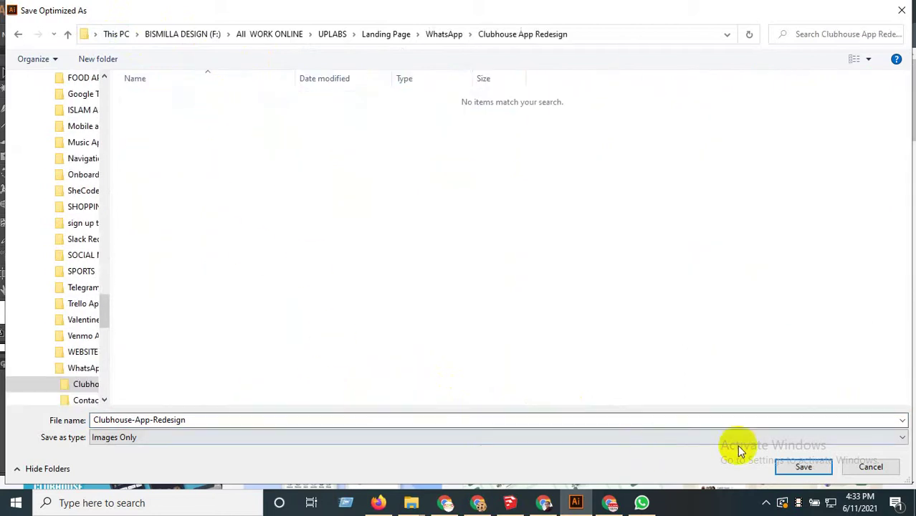
pyautogui.click(823, 479)
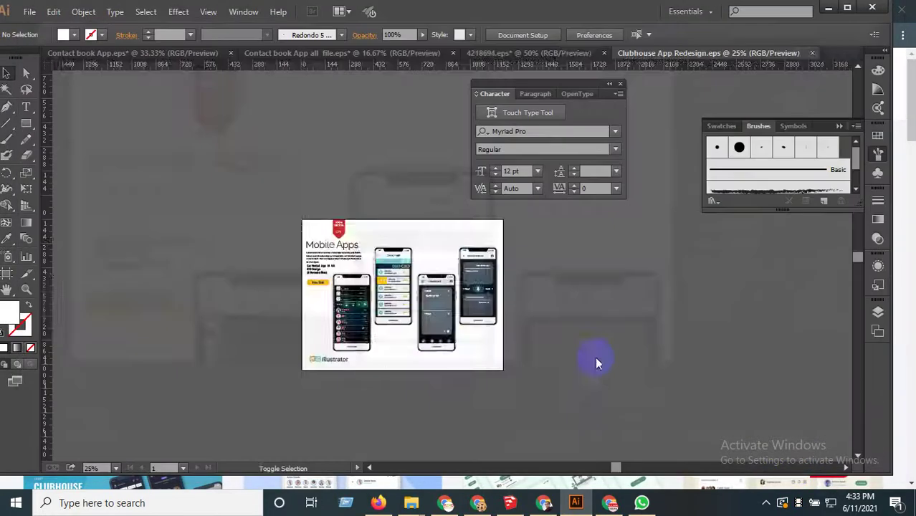
pyautogui.scroll(-1, 380, 337)
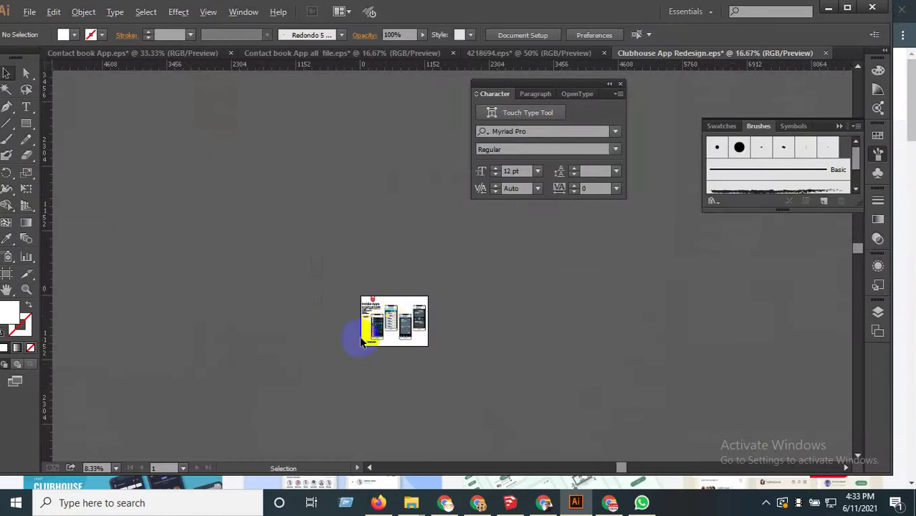
pyautogui.scroll(2, 387, 323)
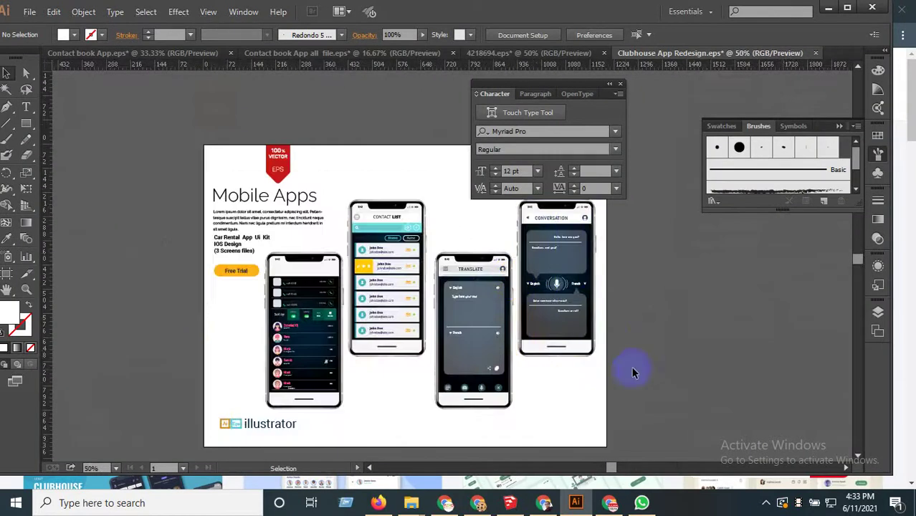
pyautogui.scroll(-1, 461, 349)
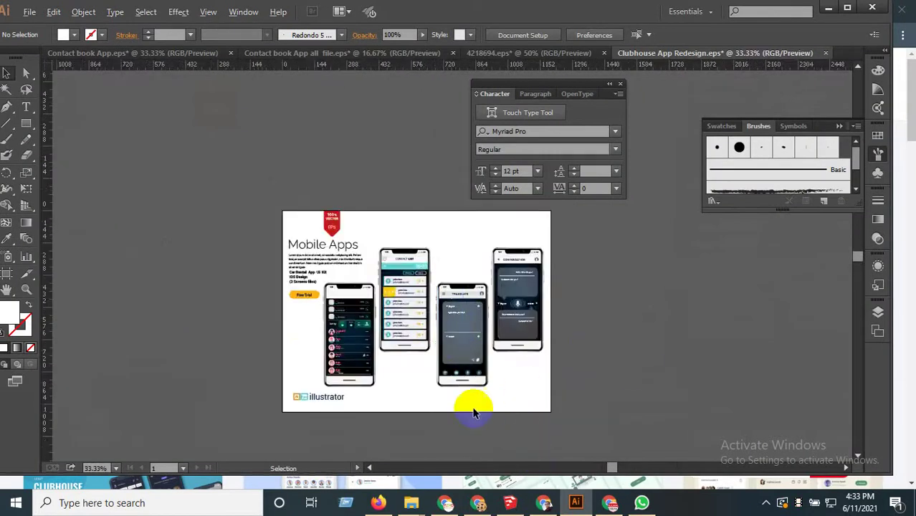
pyautogui.scroll(1, 419, 397)
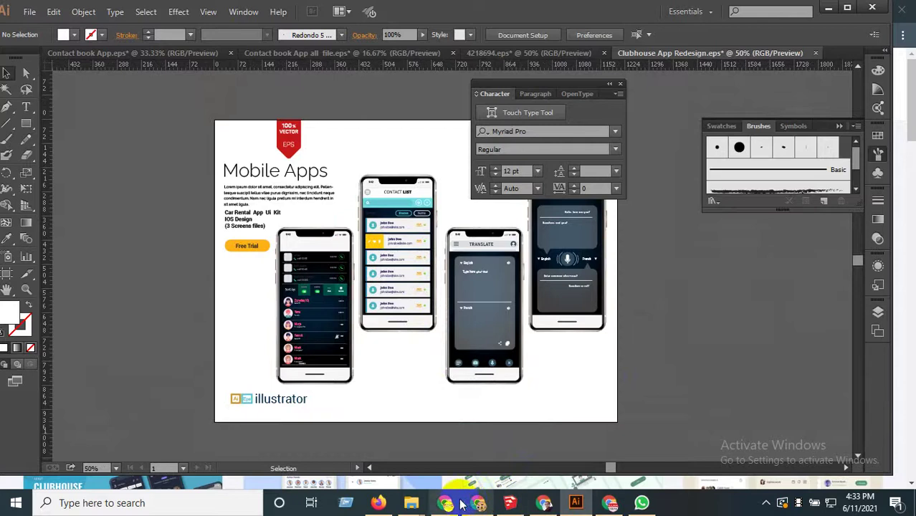
# Switch to File Explorer and open Contact book App 1.psd from the Contact book App folder in Photoshop.
pyautogui.moveTo(415, 505)
pyautogui.click(446, 439)
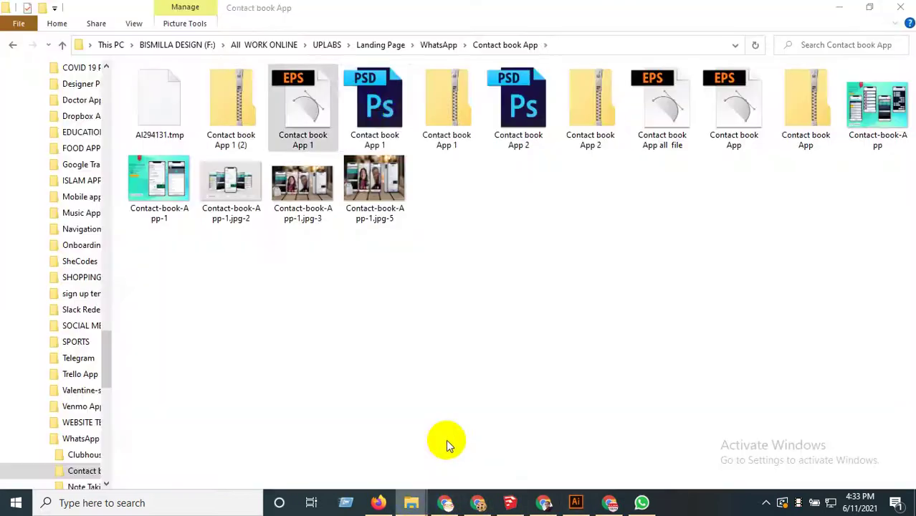
pyautogui.click(398, 117)
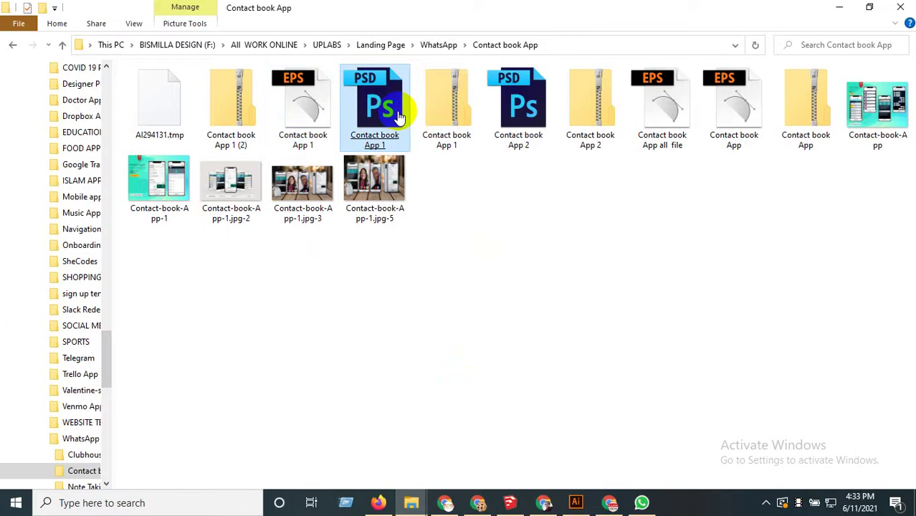
pyautogui.doubleClick(534, 140)
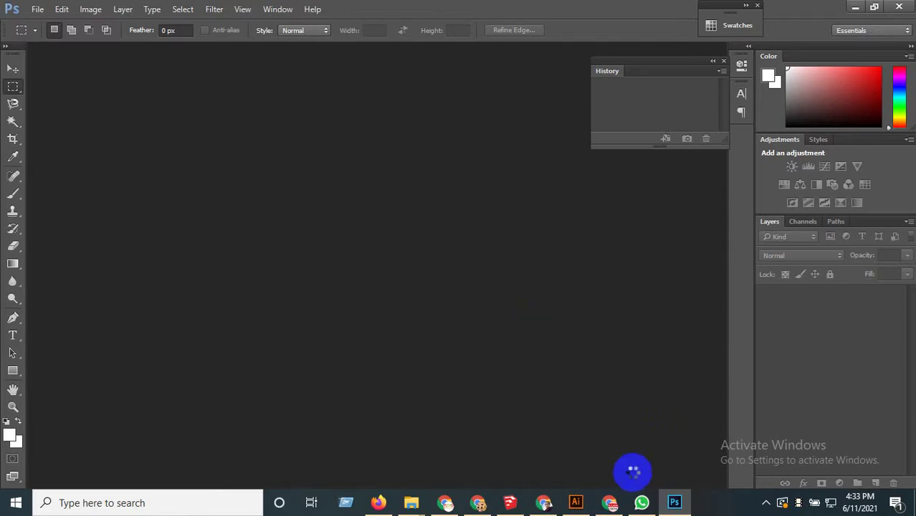
pyautogui.moveTo(610, 501)
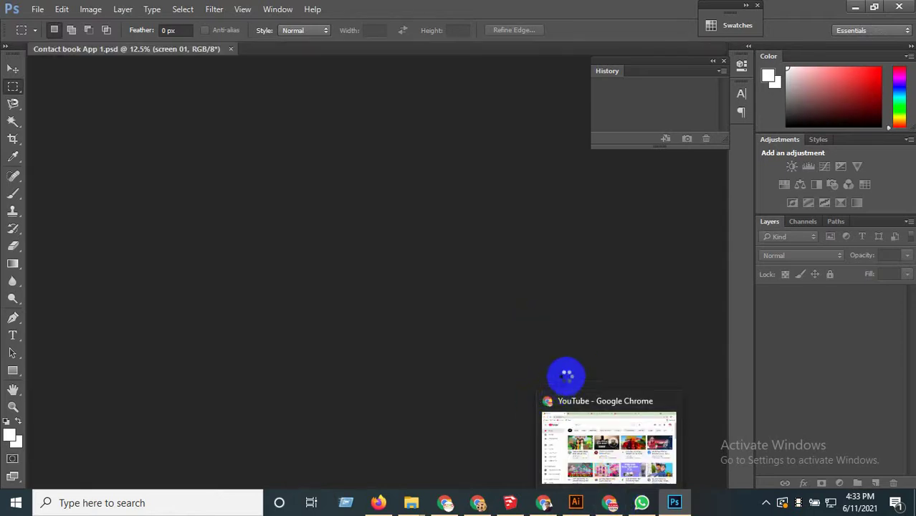
pyautogui.click(765, 502)
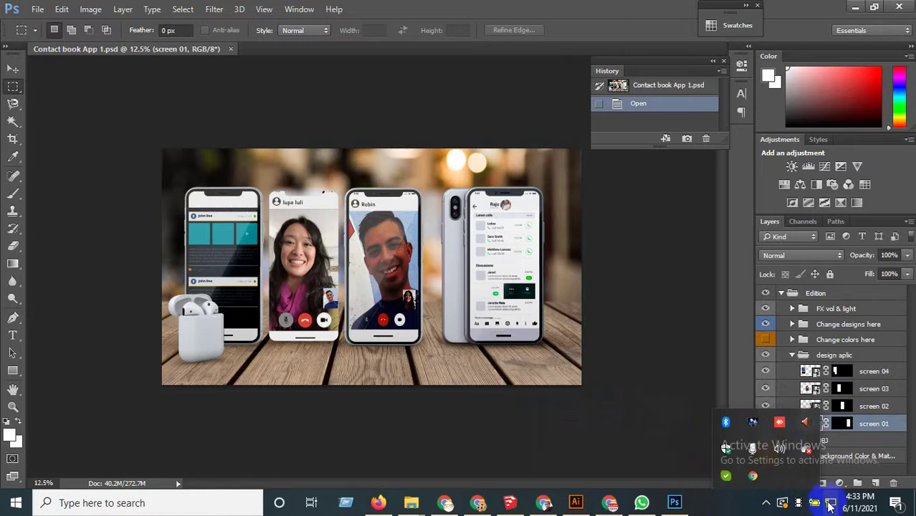
pyautogui.click(765, 502)
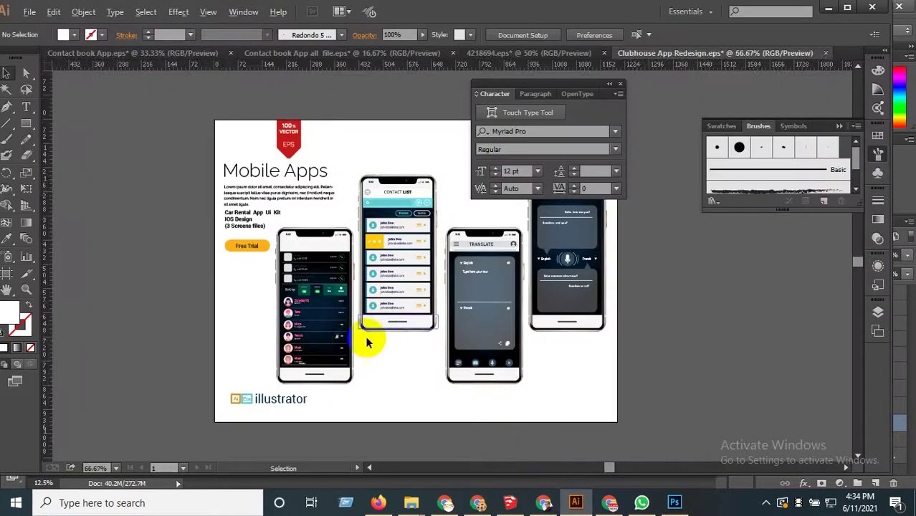
pyautogui.scroll(2, 366, 339)
pyautogui.click(313, 300)
pyautogui.doubleClick(314, 299)
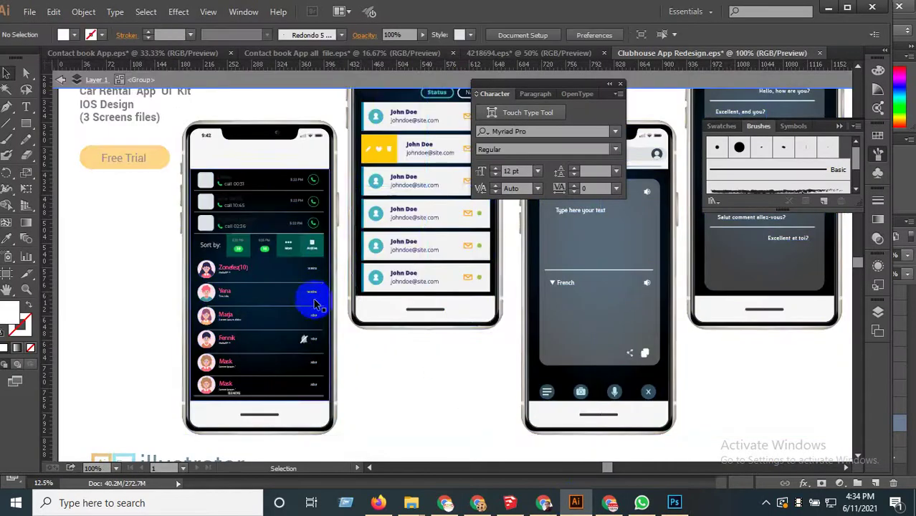
pyautogui.scroll(-2, 366, 316)
pyautogui.scroll(2, 322, 258)
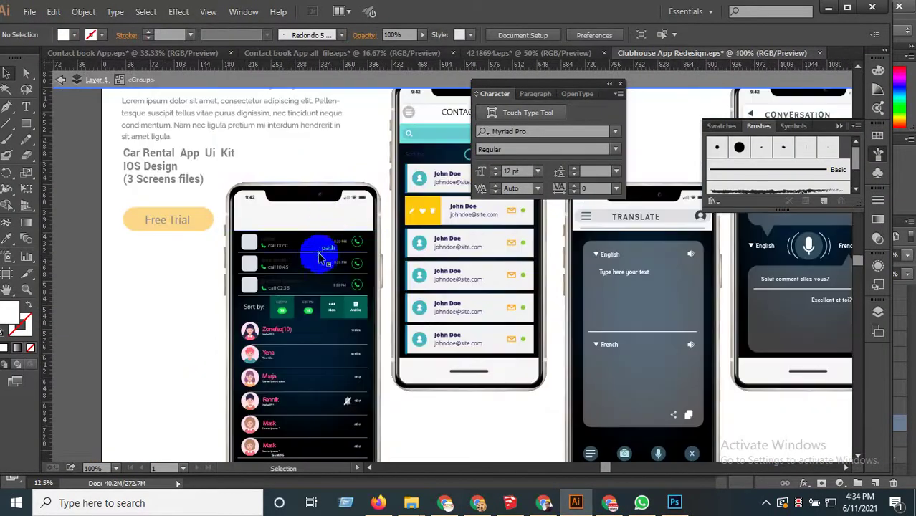
pyautogui.click(318, 195)
pyautogui.doubleClick(328, 218)
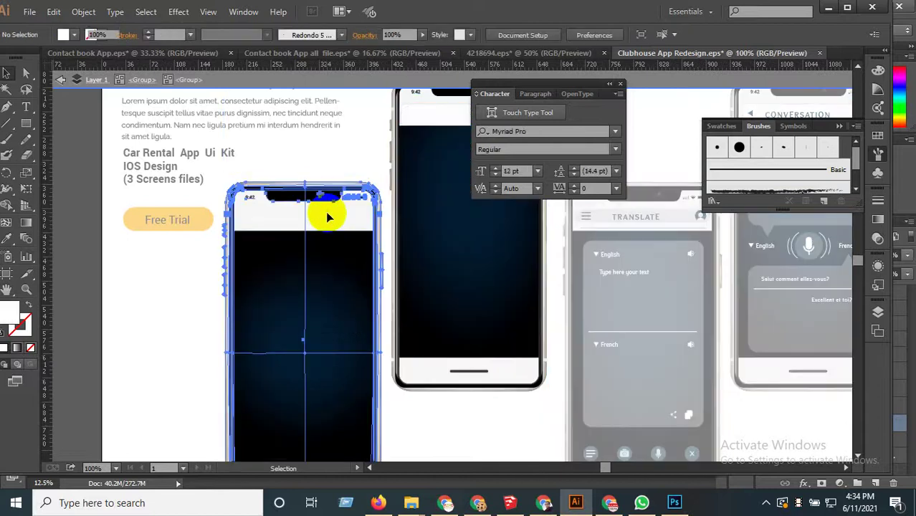
pyautogui.click(337, 244)
pyautogui.press('Escape')
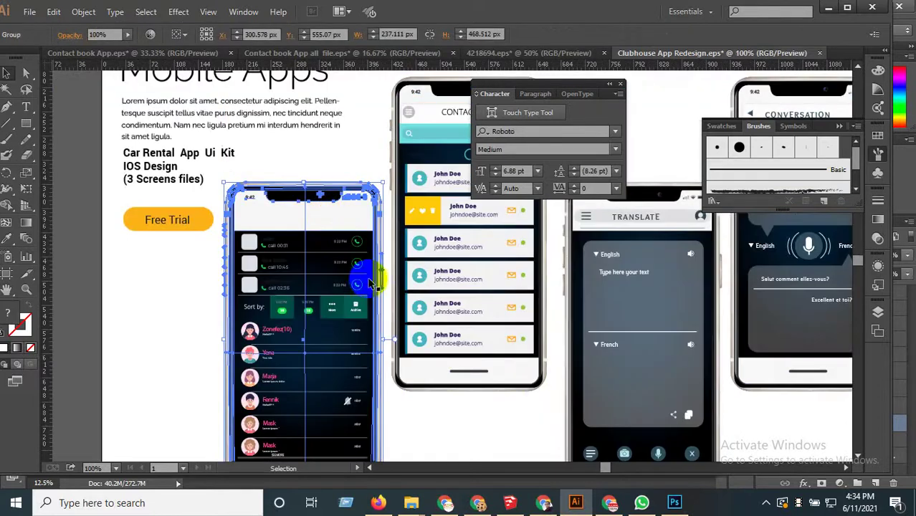
# Select the grouped artwork of all four phones and ungroup it.
pyautogui.hotkey('ctrl', 'a')
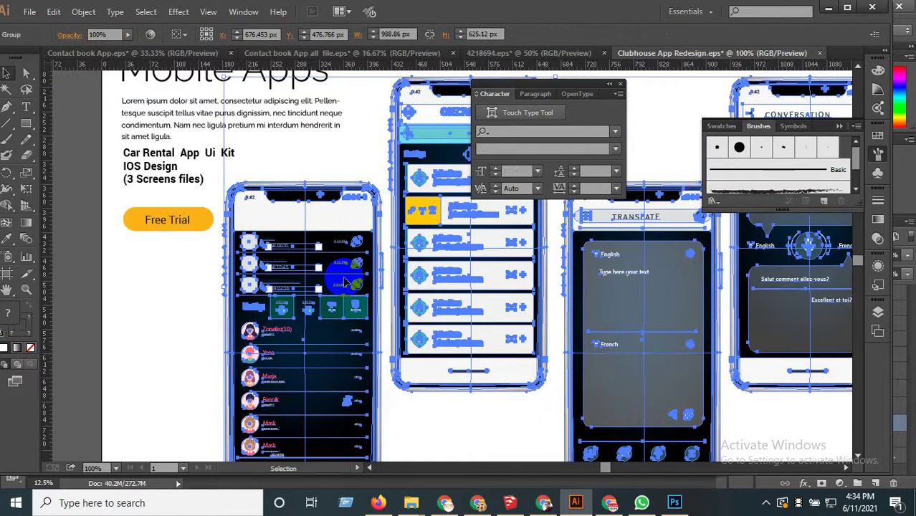
pyautogui.scroll(-2, 387, 274)
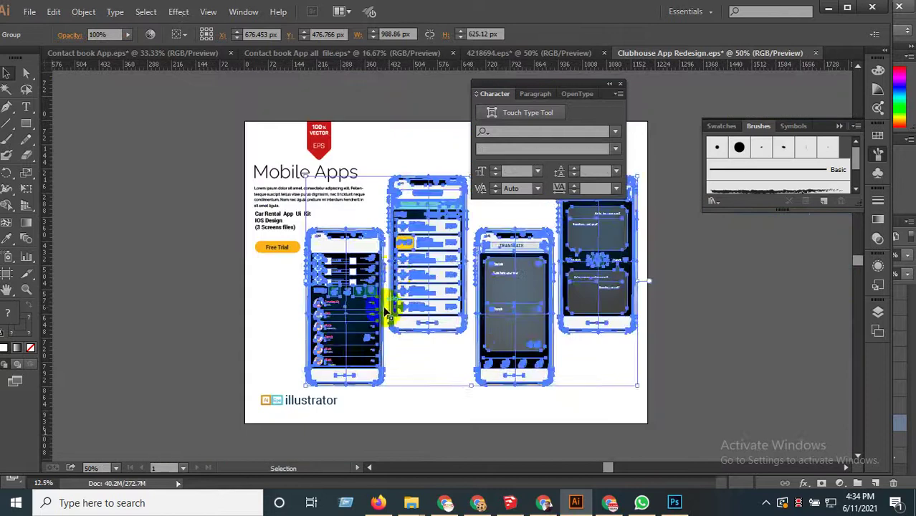
pyautogui.rightClick(361, 353)
pyautogui.click(403, 299)
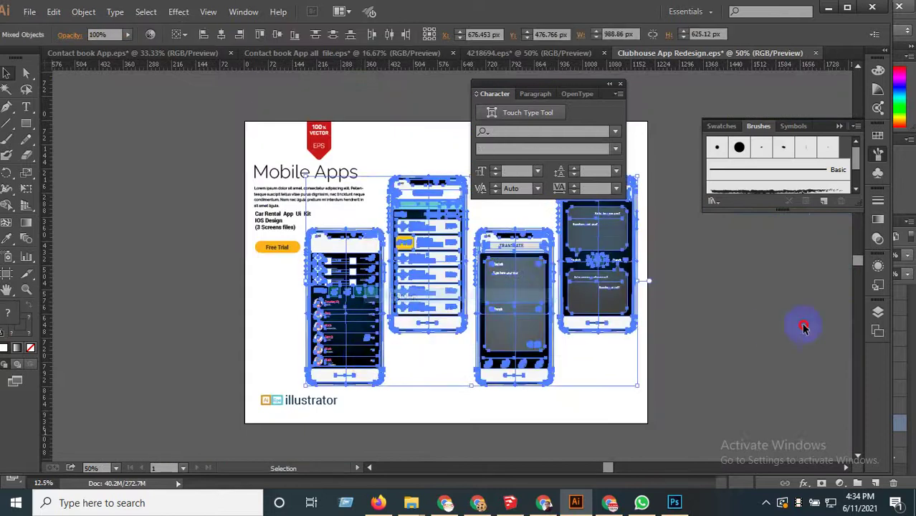
# Ungroup the joined frames of the call-list and Contact List phones so each phone can be selected separately.
pyautogui.click(804, 328)
pyautogui.click(358, 319)
pyautogui.click(379, 359)
pyautogui.scroll(2, 378, 358)
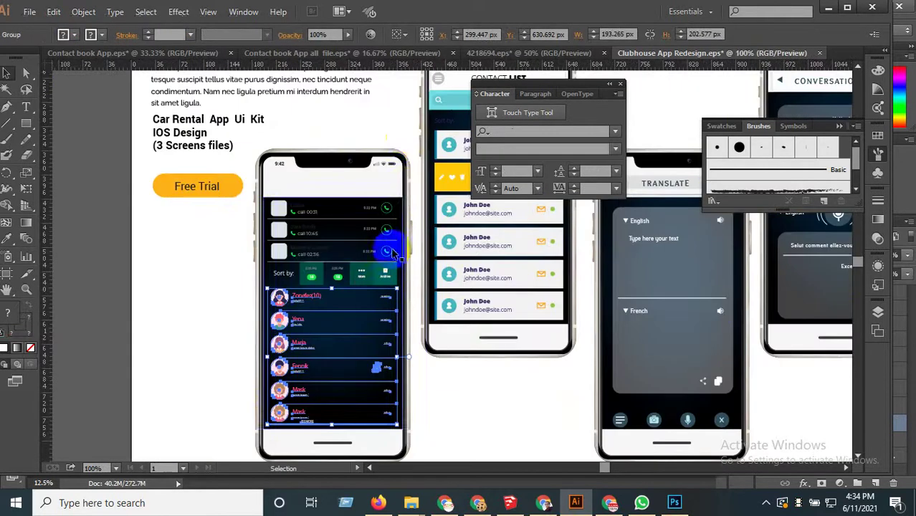
pyautogui.moveTo(412, 123); pyautogui.dragTo(272, 434)
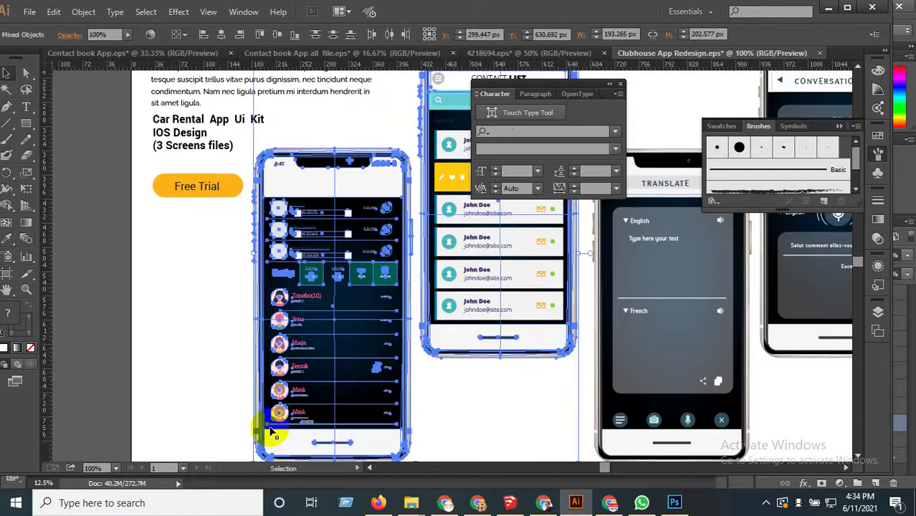
pyautogui.rightClick(352, 257)
pyautogui.click(373, 254)
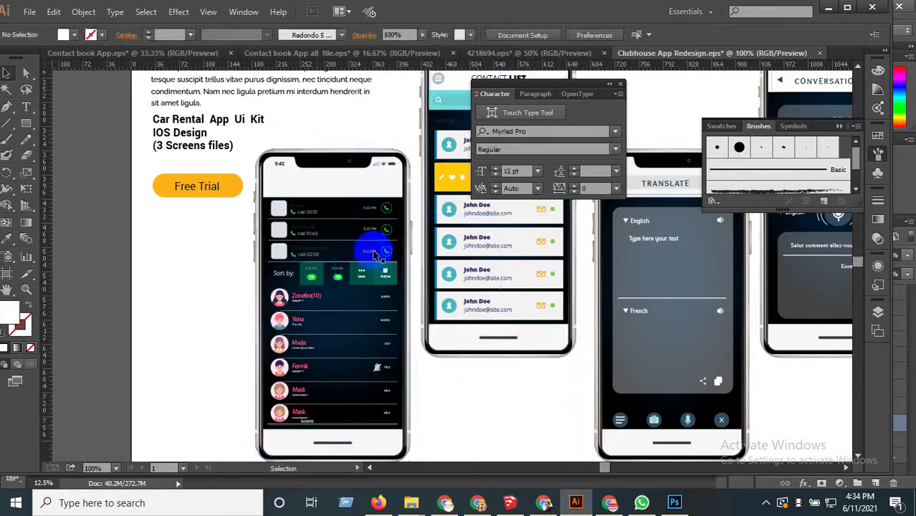
pyautogui.click(371, 231)
pyautogui.rightClick(373, 233)
pyautogui.click(405, 310)
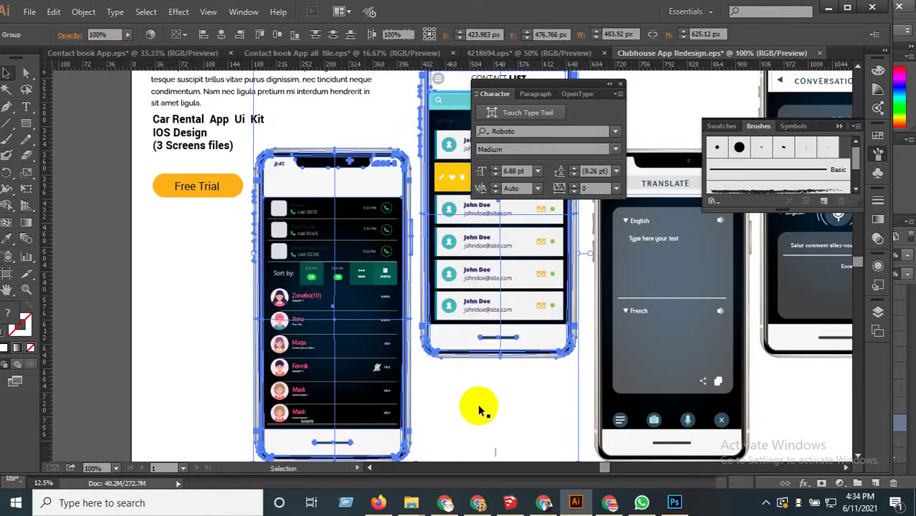
# Select the complete call-list phone, including its frame and screen content, and switch to the Photoshop mockup.
pyautogui.scroll(-1, 374, 129)
pyautogui.moveTo(374, 129); pyautogui.dragTo(309, 304)
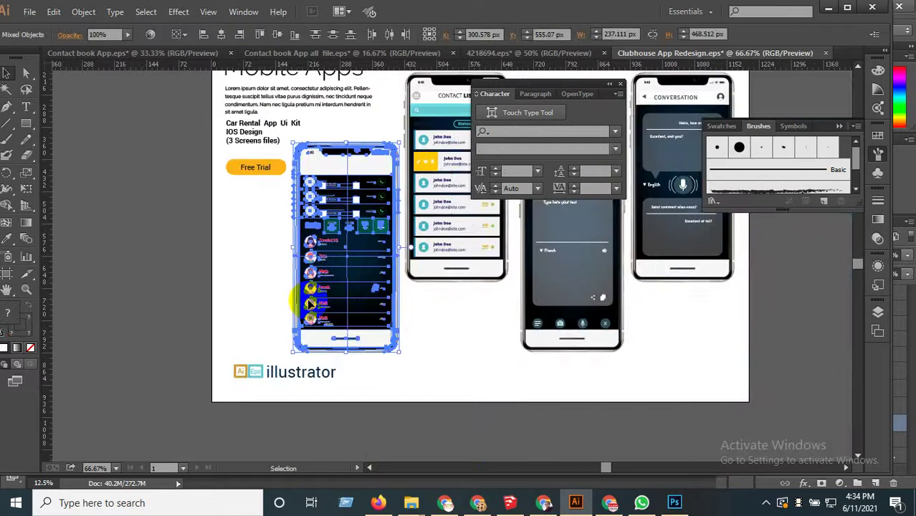
pyautogui.click(675, 503)
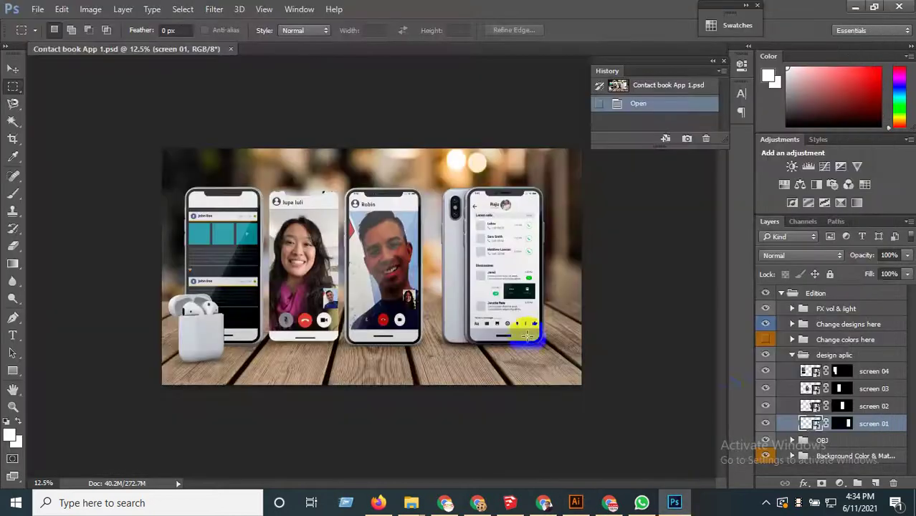
# Open the screen 04 smart object and hide its Vector Smart Object and your design layers.
pyautogui.doubleClick(810, 371)
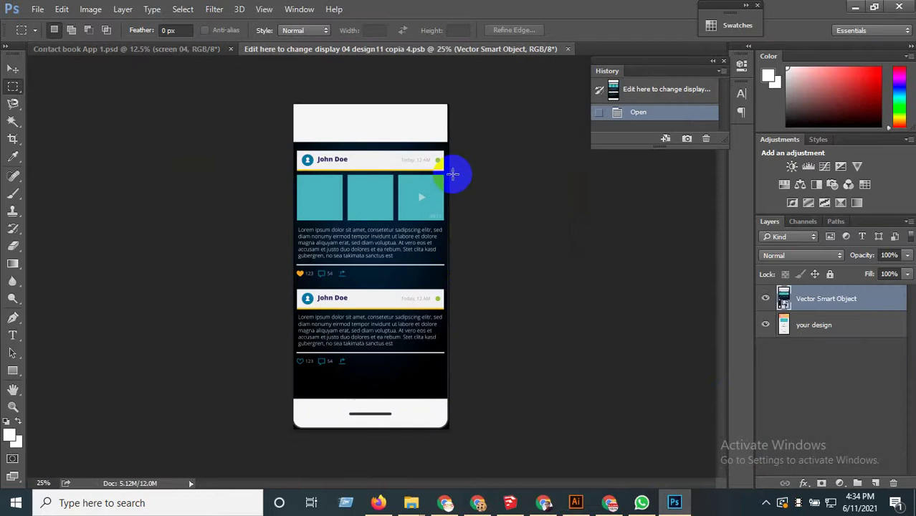
pyautogui.click(13, 70)
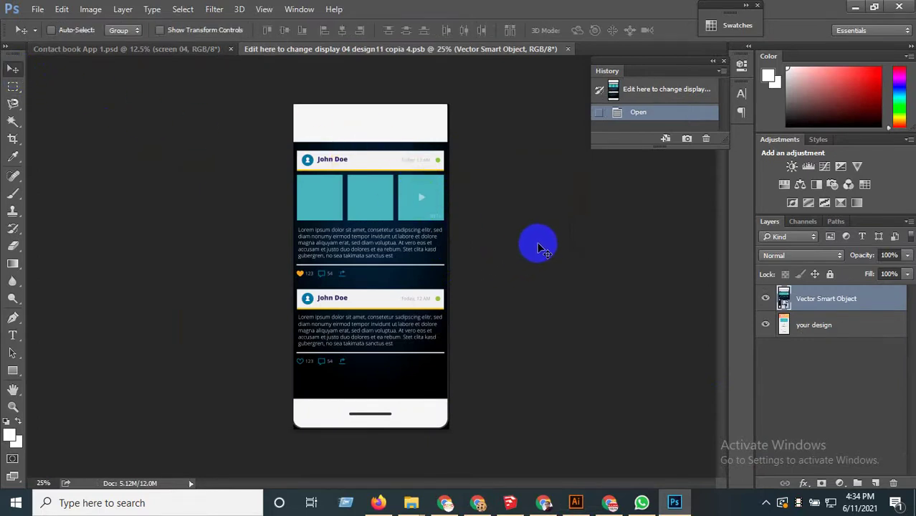
pyautogui.click(784, 325)
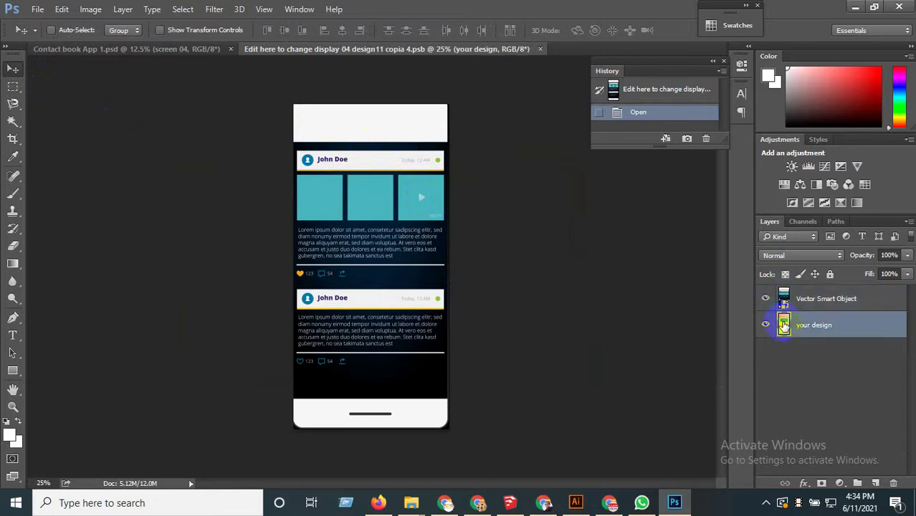
pyautogui.click(765, 326)
pyautogui.click(766, 299)
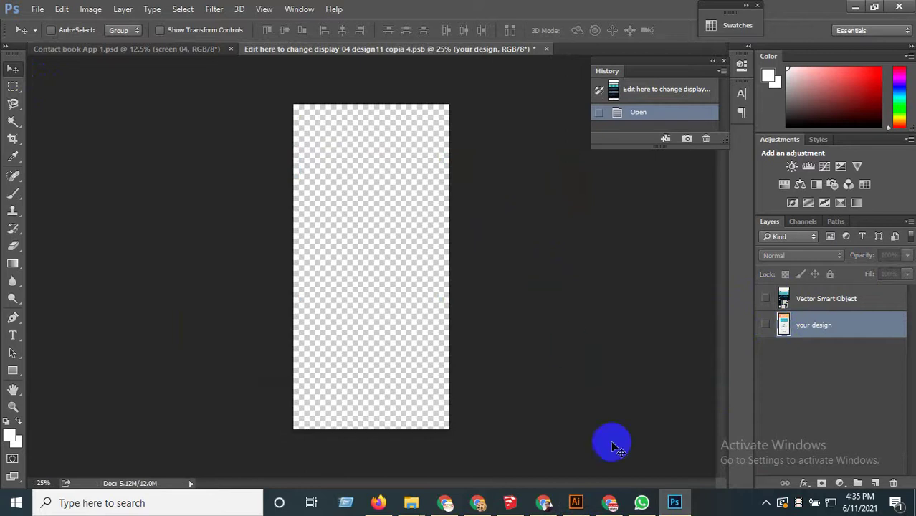
# Bring the call-list phone over from Illustrator and paste it into the screen 04 document as a Smart Object.
pyautogui.click(576, 502)
pyautogui.click(674, 503)
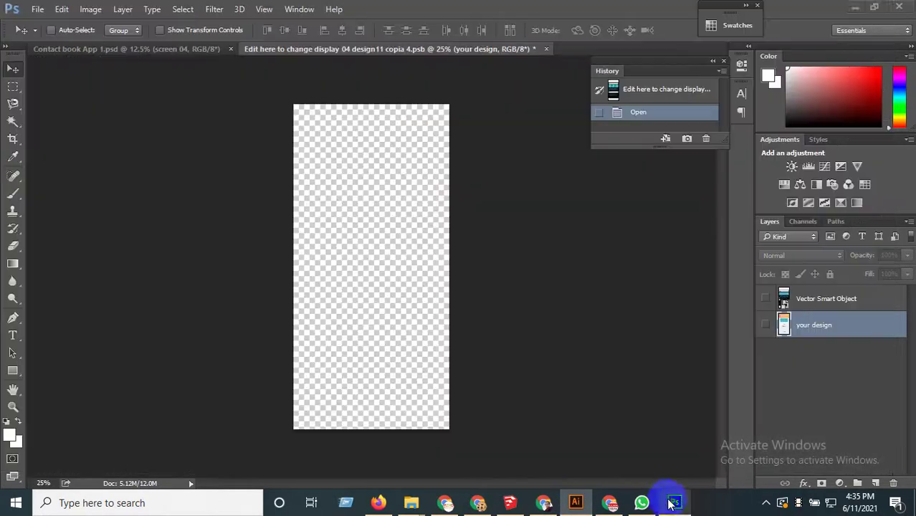
pyautogui.hotkey('ctrl', 'v')
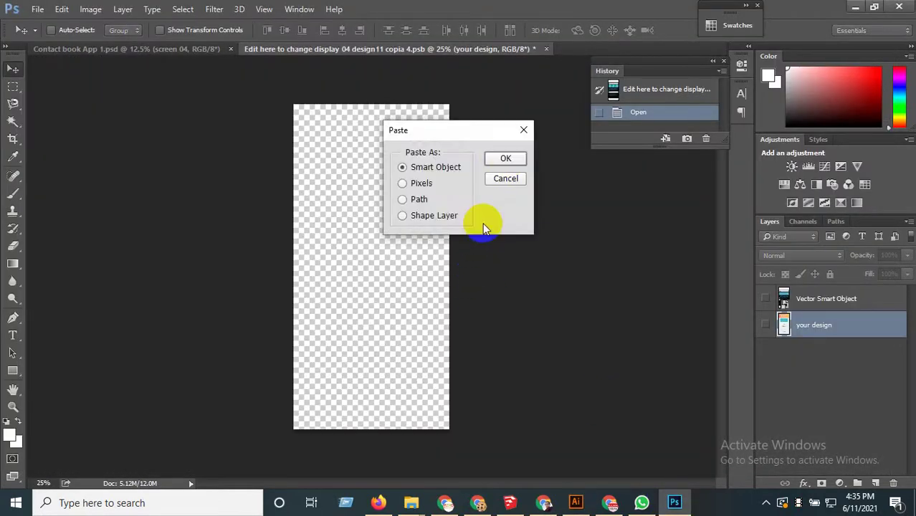
pyautogui.click(509, 156)
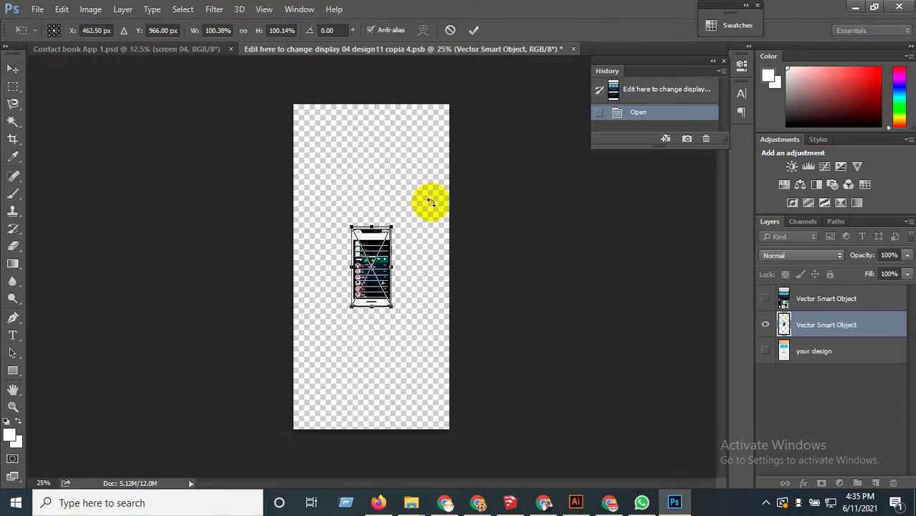
# Enlarge the pasted phone until its screen fills the canvas, then close the screen 04 document with its changes saved.
pyautogui.moveTo(395, 225); pyautogui.dragTo(455, 85)
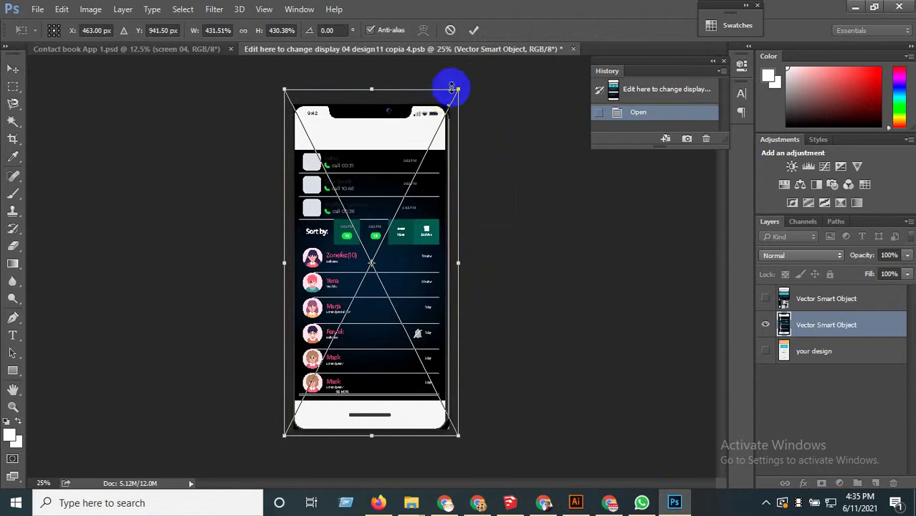
pyautogui.moveTo(456, 85); pyautogui.dragTo(459, 81)
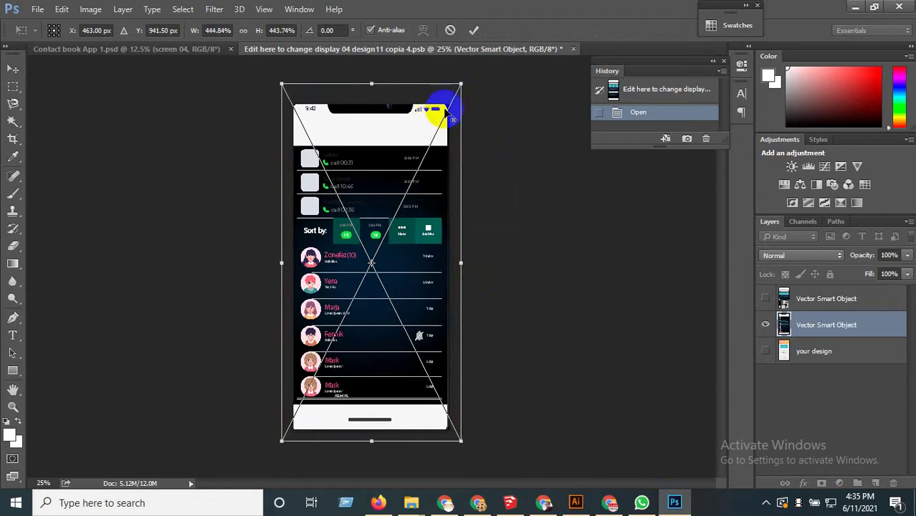
pyautogui.moveTo(464, 84); pyautogui.dragTo(460, 87)
pyautogui.press('Return')
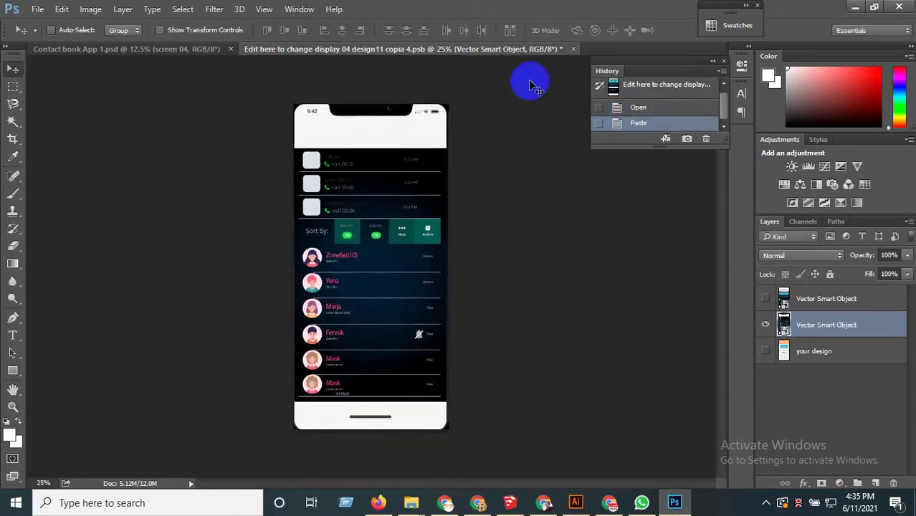
pyautogui.click(573, 49)
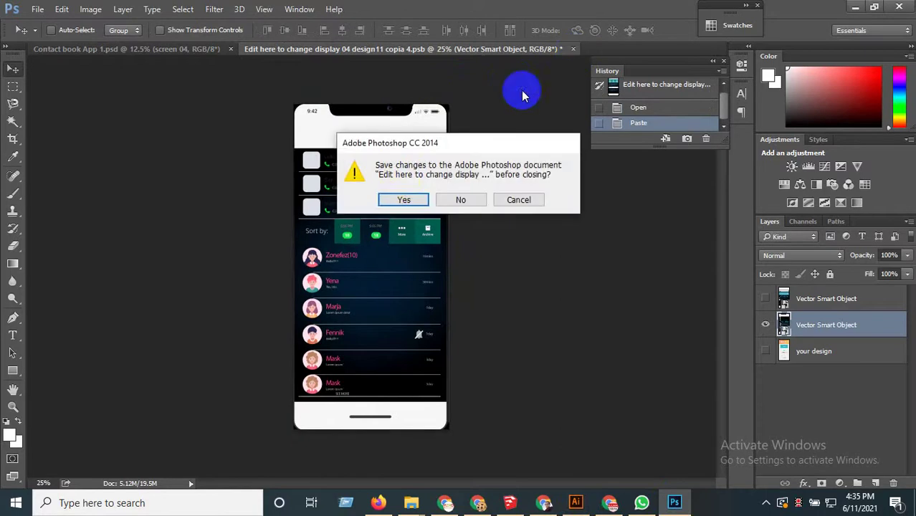
pyautogui.click(402, 200)
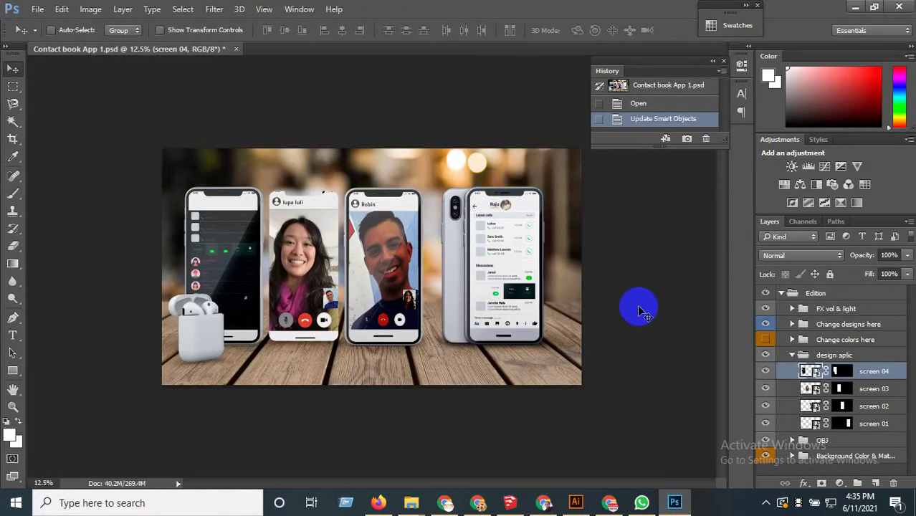
# Paste the call-list phone into the screen 01 smart object as a Smart Object, scaled to about 439%, and save it.
pyautogui.doubleClick(807, 424)
pyautogui.hotkey('ctrl', 'v')
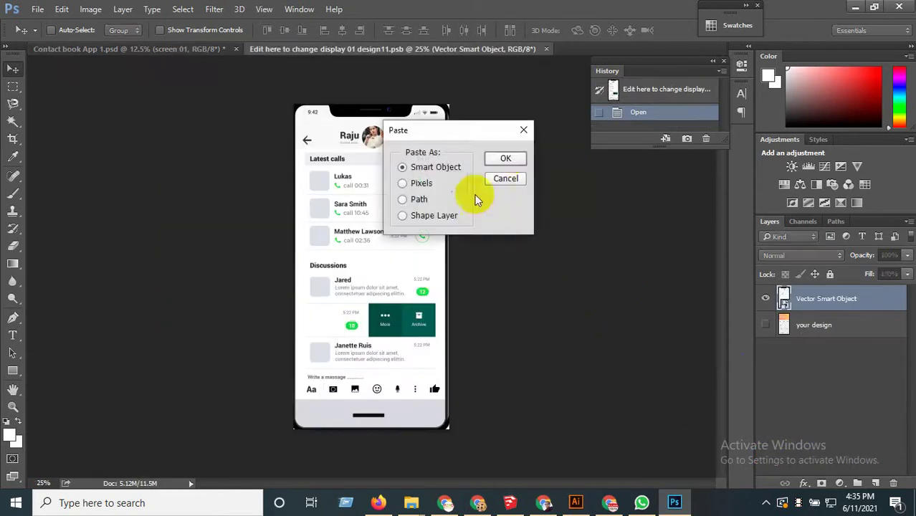
pyautogui.click(506, 159)
pyautogui.moveTo(391, 225); pyautogui.dragTo(462, 92)
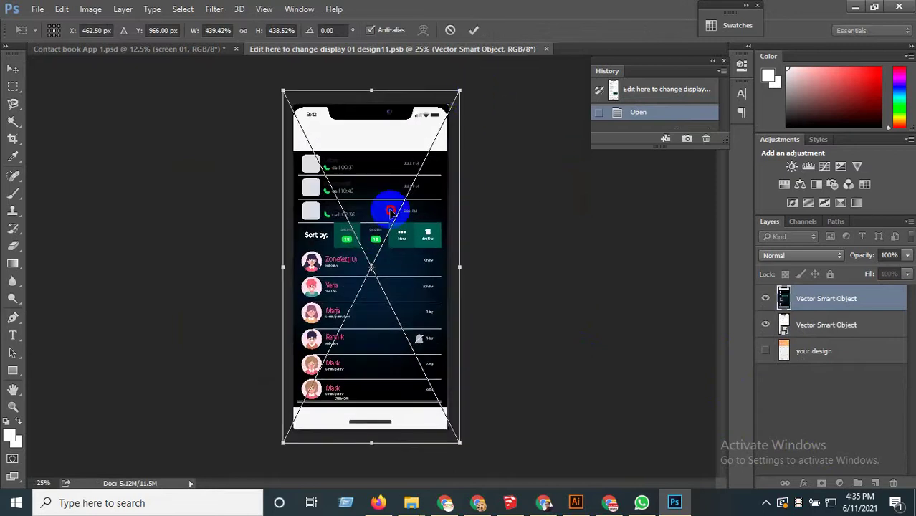
pyautogui.press('Return')
pyautogui.click(552, 48)
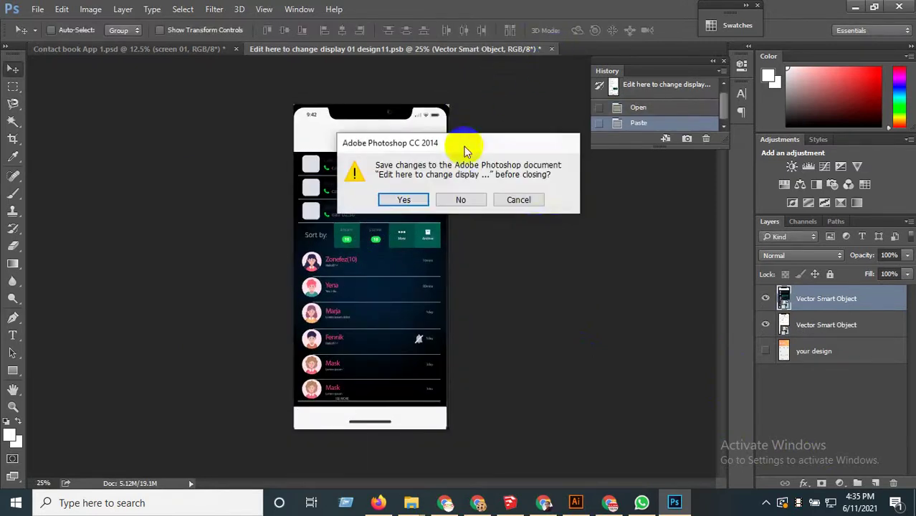
pyautogui.click(416, 203)
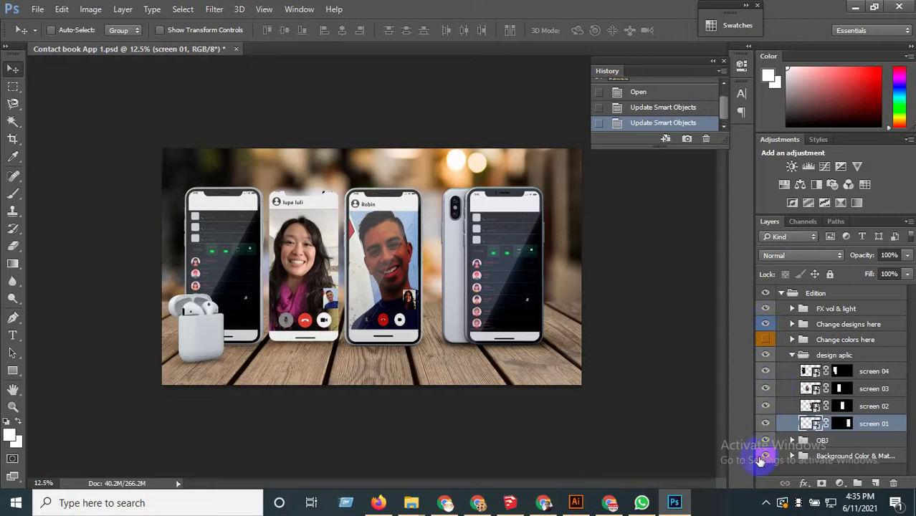
# Switch to Illustrator, pick up the Contact List phone's frame, and return to the Photoshop mockup.
pyautogui.click(576, 503)
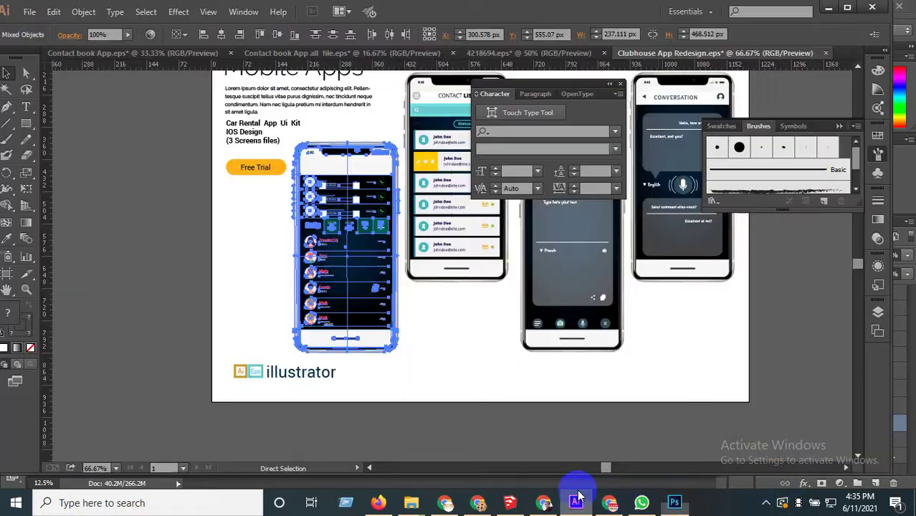
pyautogui.scroll(-1, 469, 330)
pyautogui.click(467, 279)
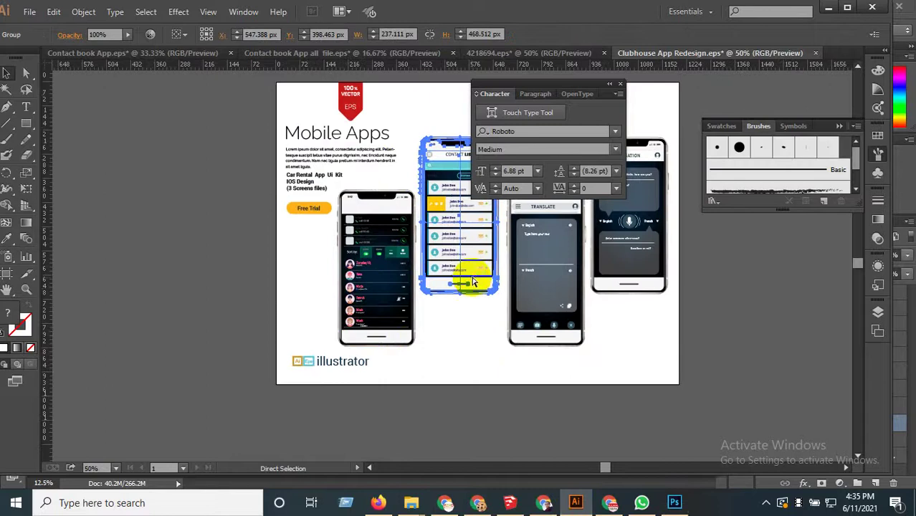
pyautogui.click(674, 503)
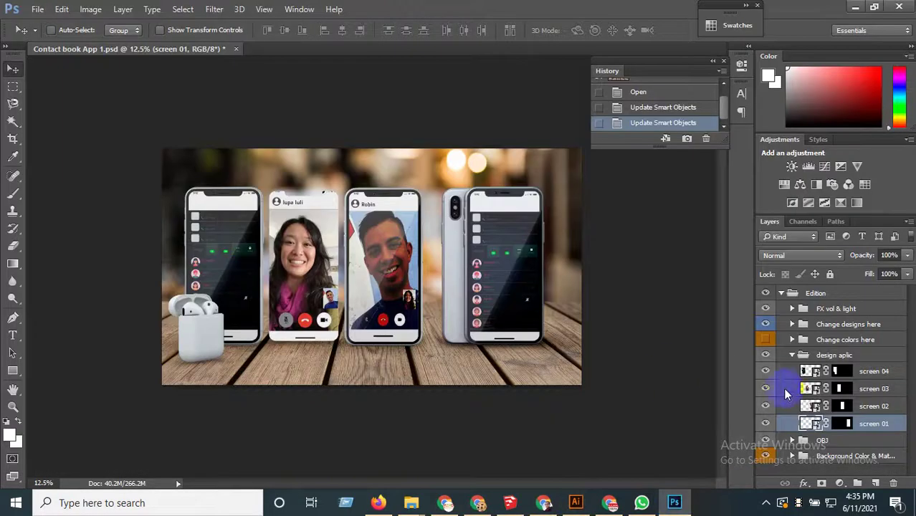
# Open the screen 02 smart object and try to paste the copied phone frame as a Smart Object.
pyautogui.doubleClick(815, 406)
pyautogui.hotkey('ctrl', 'v')
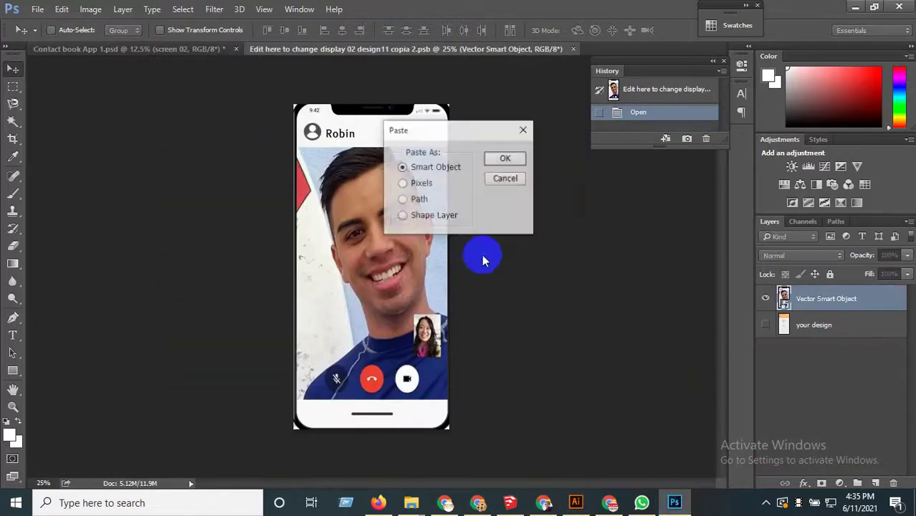
pyautogui.click(505, 159)
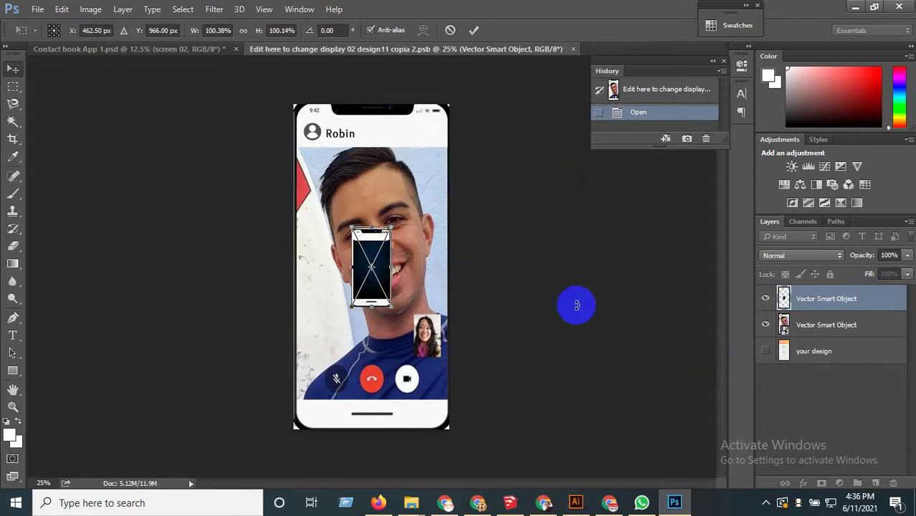
pyautogui.press('Escape')
# Copy the complete Contact List phone again in Illustrator and paste it into the screen 02 document as a Smart Object.
pyautogui.click(576, 502)
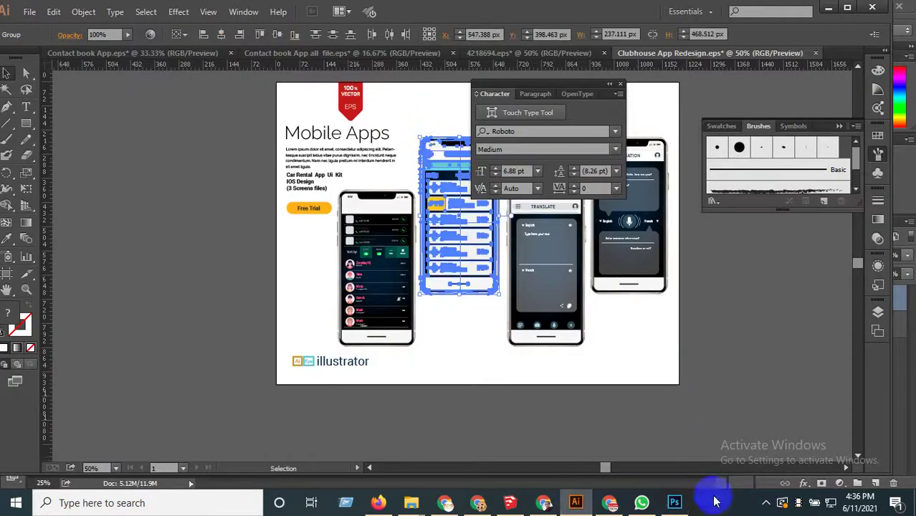
pyautogui.click(672, 500)
pyautogui.hotkey('ctrl', 'v')
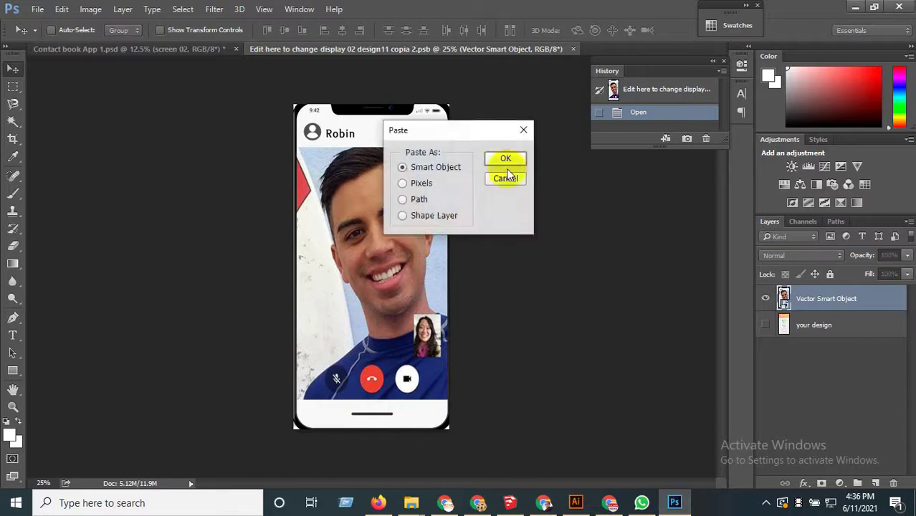
pyautogui.click(505, 159)
# Scale the pasted Contact List phone to about 434% so its screen fills the canvas, then close the document with its changes saved.
pyautogui.moveTo(391, 224); pyautogui.dragTo(459, 95)
pyautogui.moveTo(420, 183); pyautogui.dragTo(413, 185)
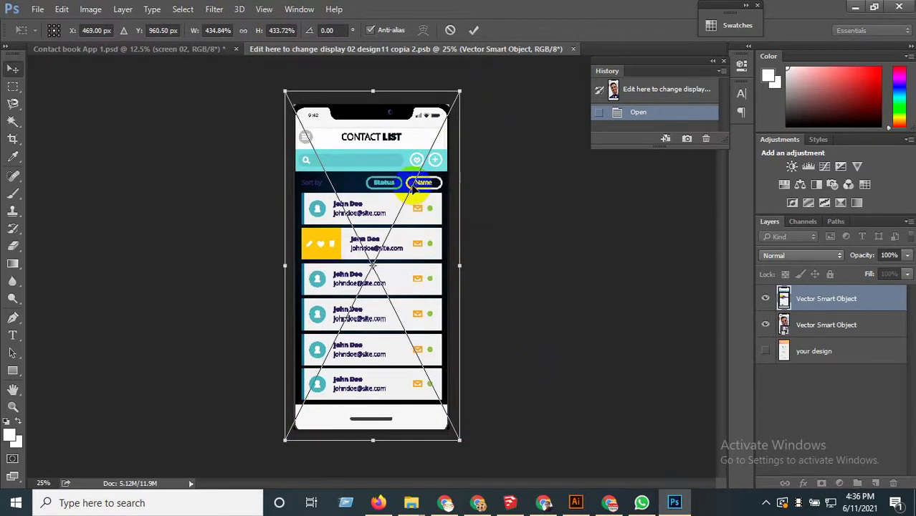
pyautogui.press('Return')
pyautogui.click(573, 48)
pyautogui.click(404, 200)
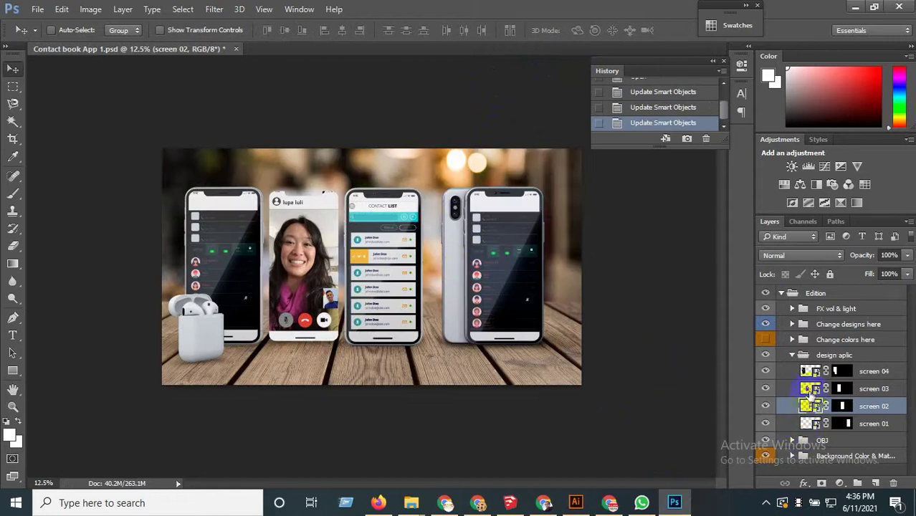
# Open the screen 03 smart object, then switch to Illustrator and ungroup the joined Translate and Conversation phones.
pyautogui.doubleClick(810, 391)
pyautogui.click(577, 503)
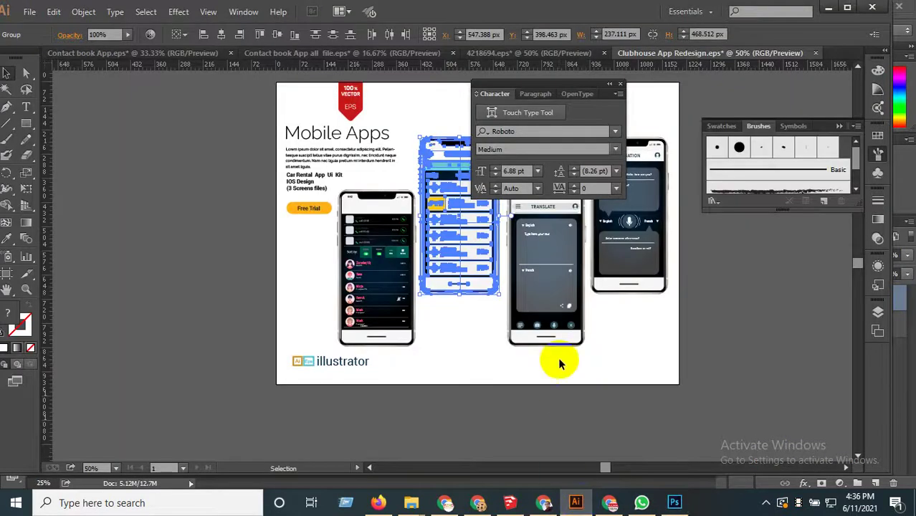
pyautogui.click(542, 277)
pyautogui.scroll(1, 552, 294)
pyautogui.rightClick(563, 306)
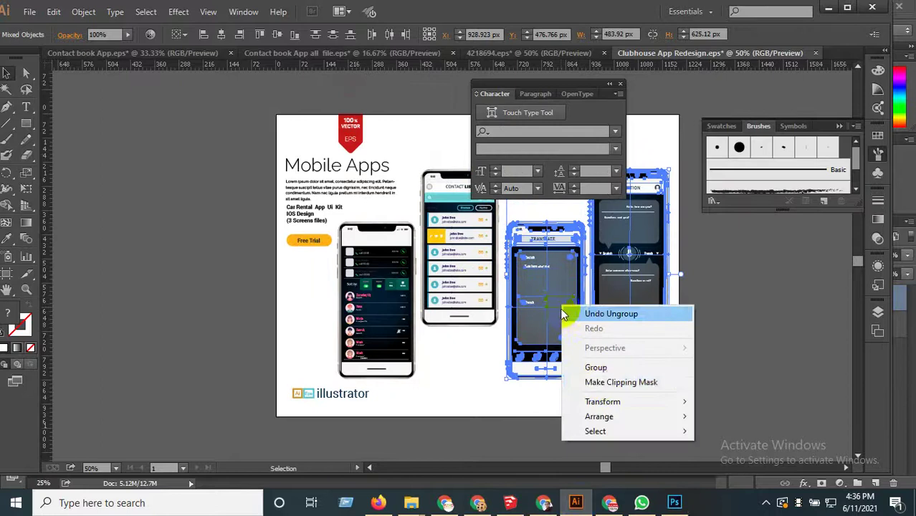
pyautogui.click(818, 268)
pyautogui.click(818, 268)
pyautogui.rightClick(567, 260)
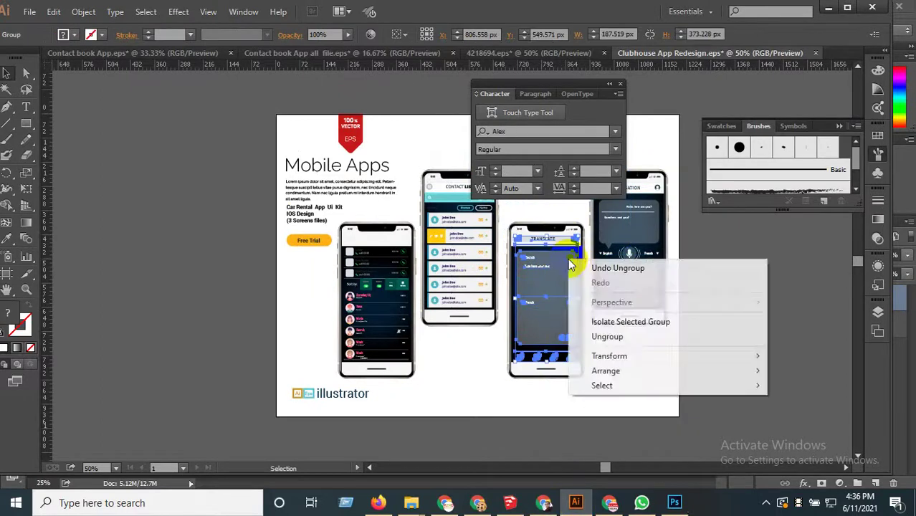
pyautogui.click(531, 383)
pyautogui.click(532, 385)
pyautogui.rightClick(532, 385)
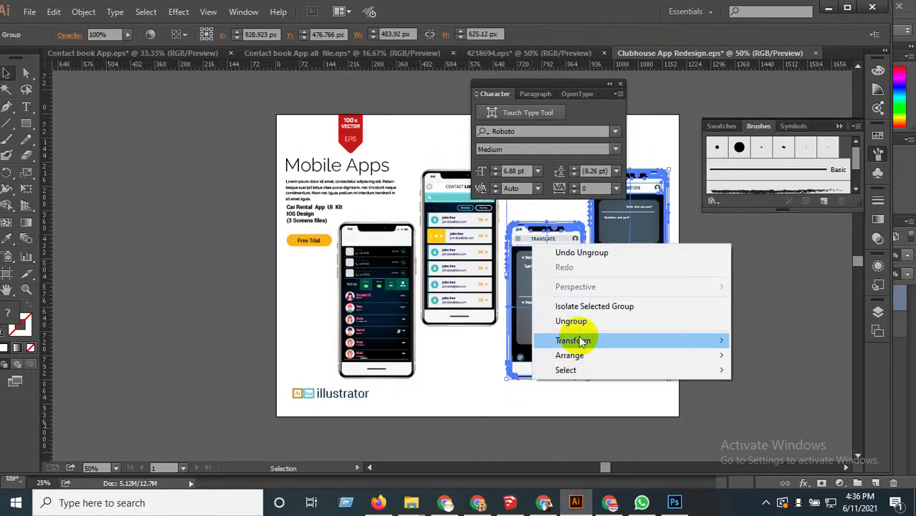
pyautogui.click(585, 322)
# Copy the whole Translate phone and paste it into the screen 03 document in Photoshop as a Smart Object.
pyautogui.click(574, 403)
pyautogui.click(534, 208)
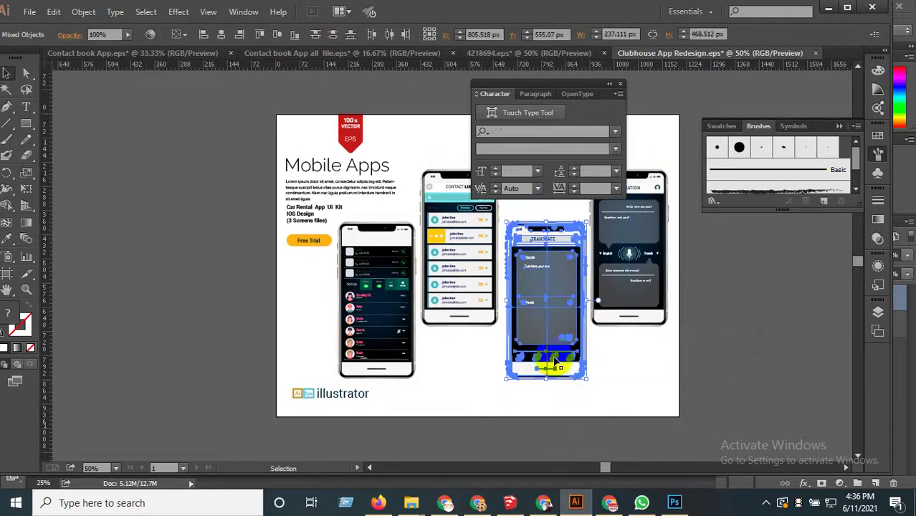
pyautogui.click(674, 503)
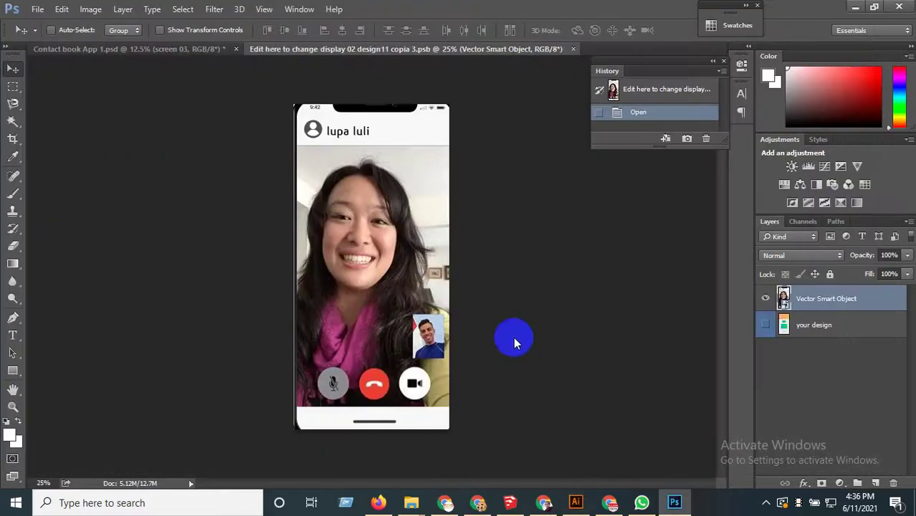
pyautogui.hotkey('ctrl', 'v')
pyautogui.click(506, 158)
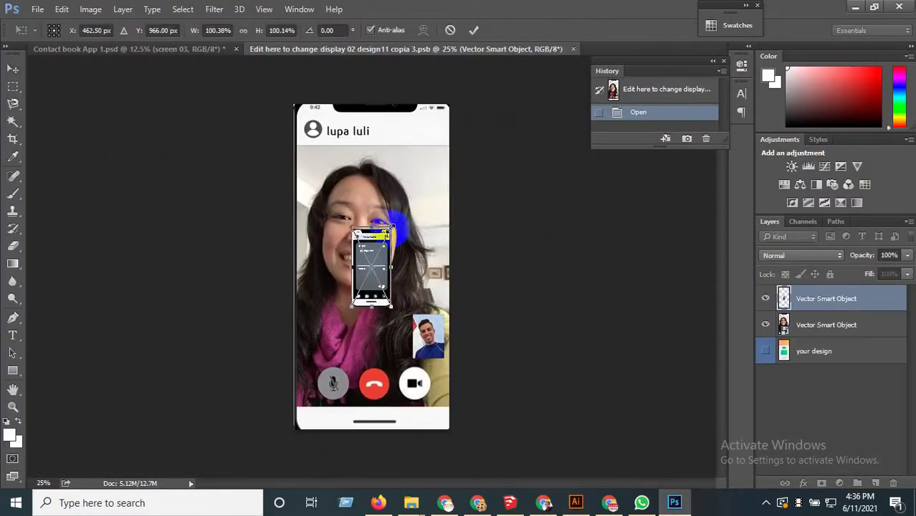
# Enlarge the pasted Translate phone until its screen fills the canvas, then close the screen 03 document with its changes saved.
pyautogui.moveTo(391, 229); pyautogui.dragTo(445, 86)
pyautogui.press('Return')
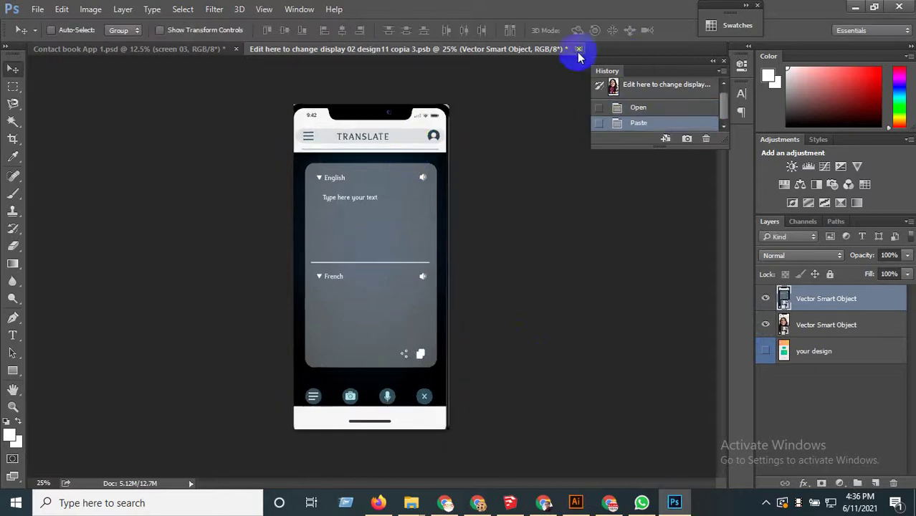
pyautogui.click(573, 49)
pyautogui.click(406, 200)
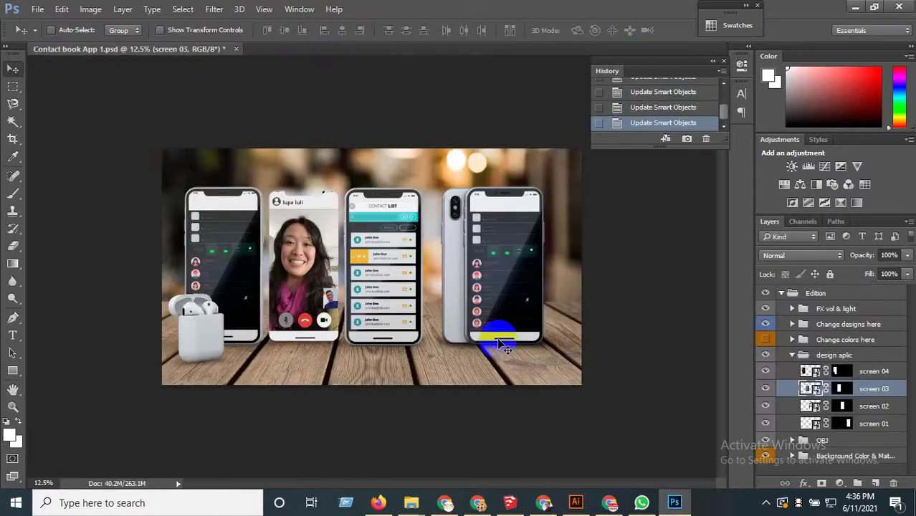
# Copy the Conversation phone from Illustrator and paste it into the screen 04 smart object as a Smart Object.
pyautogui.click(578, 500)
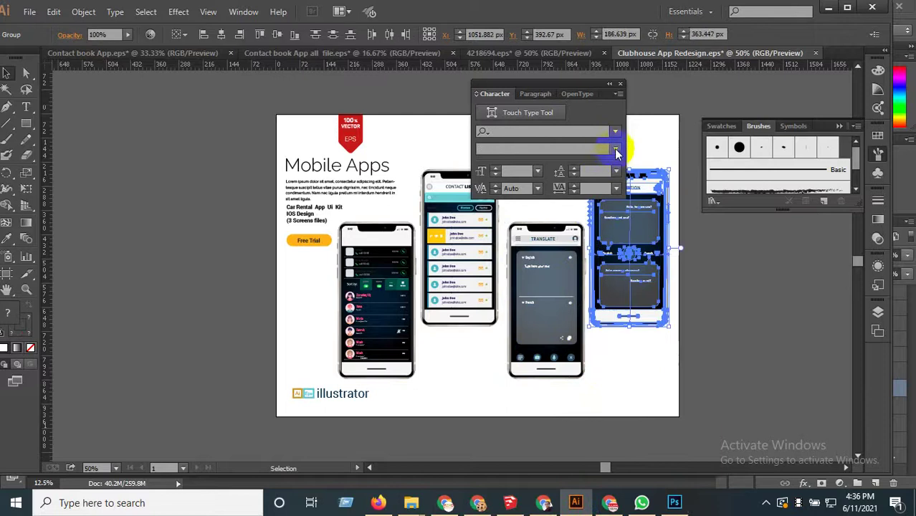
pyautogui.click(674, 503)
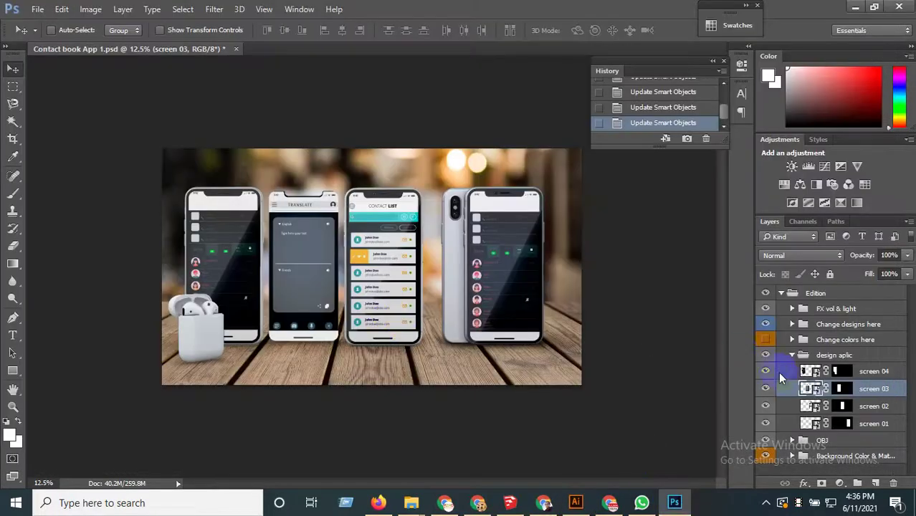
pyautogui.doubleClick(811, 372)
pyautogui.hotkey('ctrl', 'v')
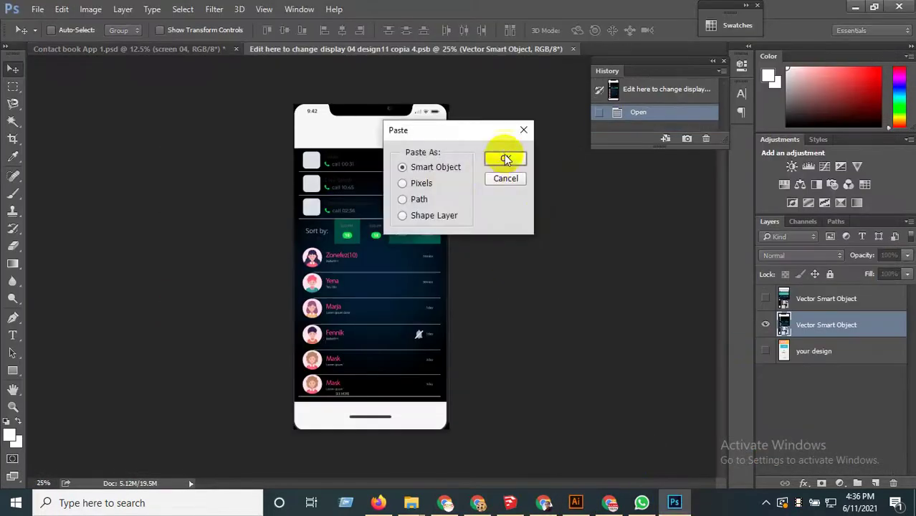
pyautogui.click(504, 157)
# Scale the pasted Conversation phone to about 432% to fill the canvas, then close the screen 04 document with its changes saved.
pyautogui.moveTo(406, 190); pyautogui.dragTo(452, 88)
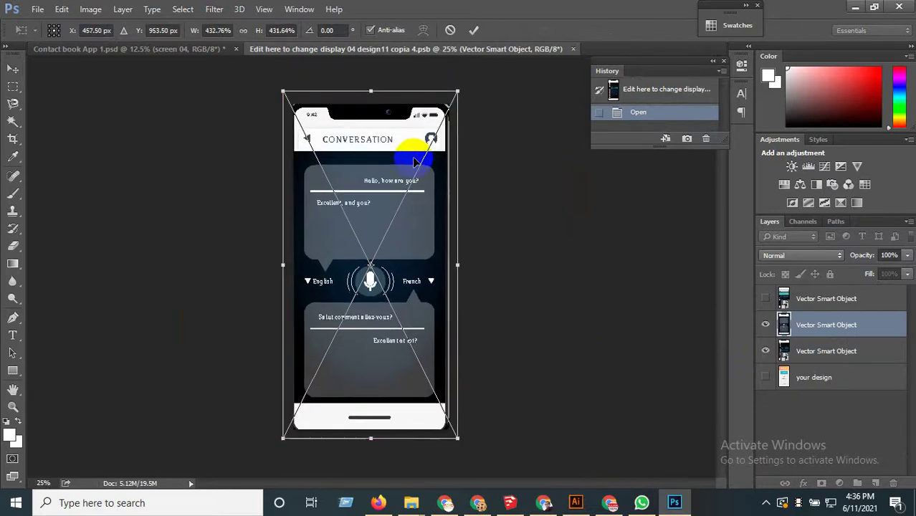
pyautogui.doubleClick(415, 154)
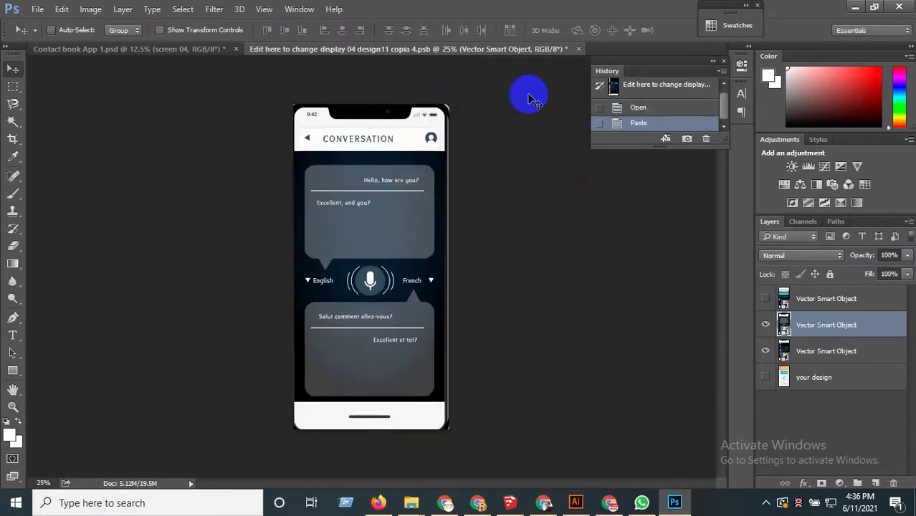
pyautogui.click(579, 49)
pyautogui.click(406, 204)
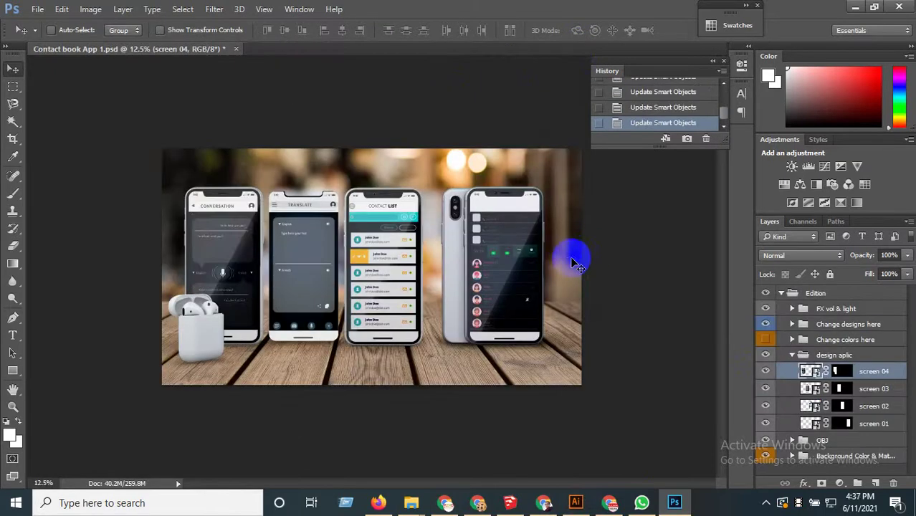
# Start saving the mockup under a new name and choose the Clubhouse App Redesign folder inside WhatsApp.
pyautogui.hotkey('ctrl', 'shift', 's')
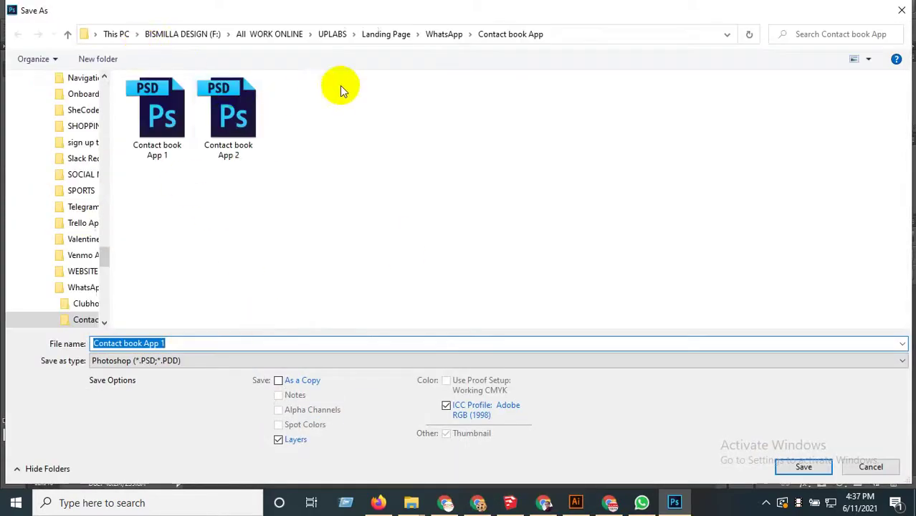
pyautogui.click(438, 33)
pyautogui.click(213, 104)
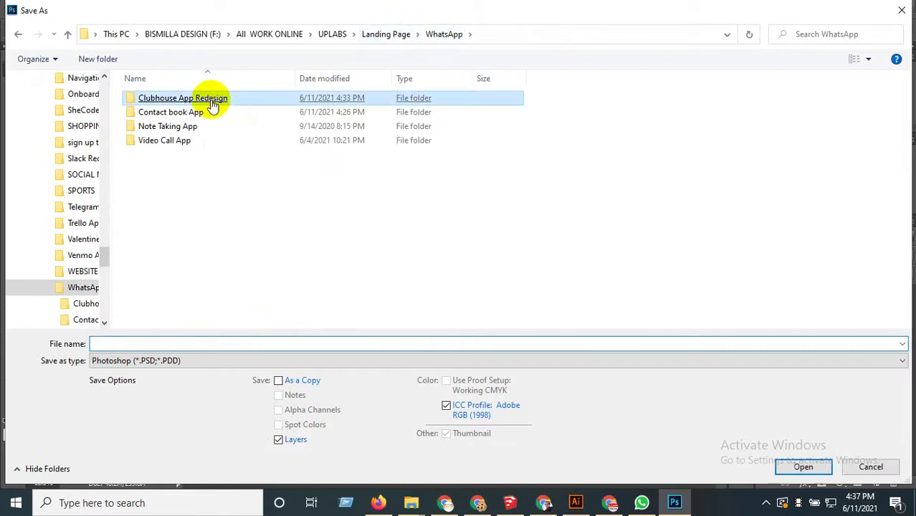
pyautogui.doubleClick(212, 105)
pyautogui.click(184, 341)
pyautogui.hotkey('ctrl', 'a')
pyautogui.write('Excellent et toi?Salut comment allez-vous?Excellent, and you?Hello, how are you?FrenchEnglishCONVERSATION9:42')
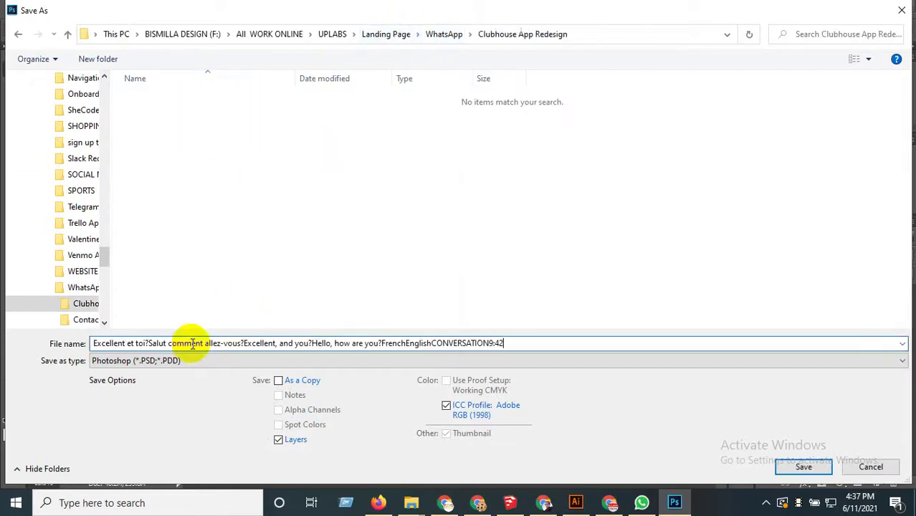
# Copy the name of the Clubhouse App Redesign folder inside WhatsApp and use it as the file name.
pyautogui.click(438, 35)
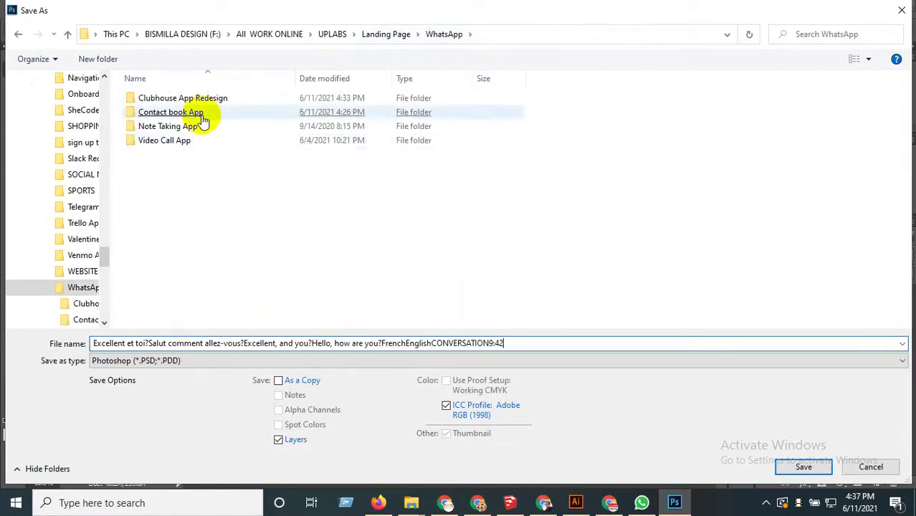
pyautogui.rightClick(196, 101)
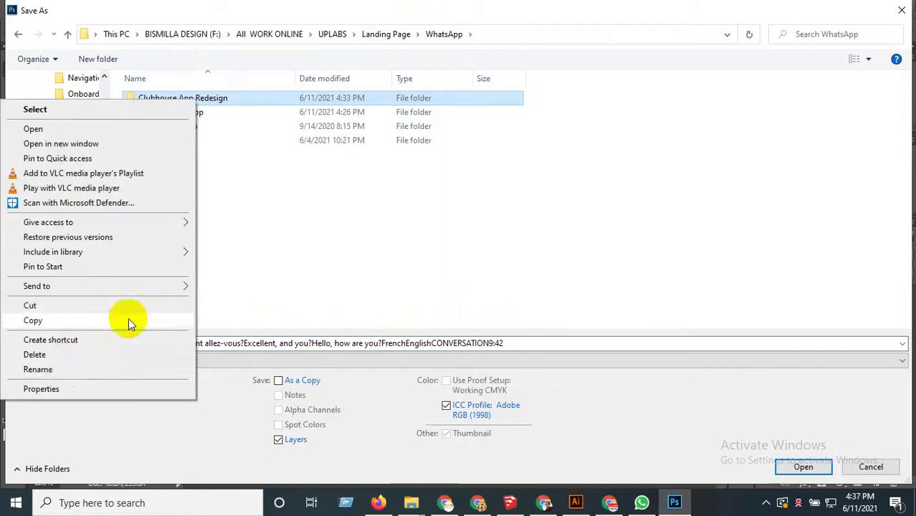
pyautogui.click(65, 367)
pyautogui.click(187, 342)
pyautogui.hotkey('ctrl', 'a')
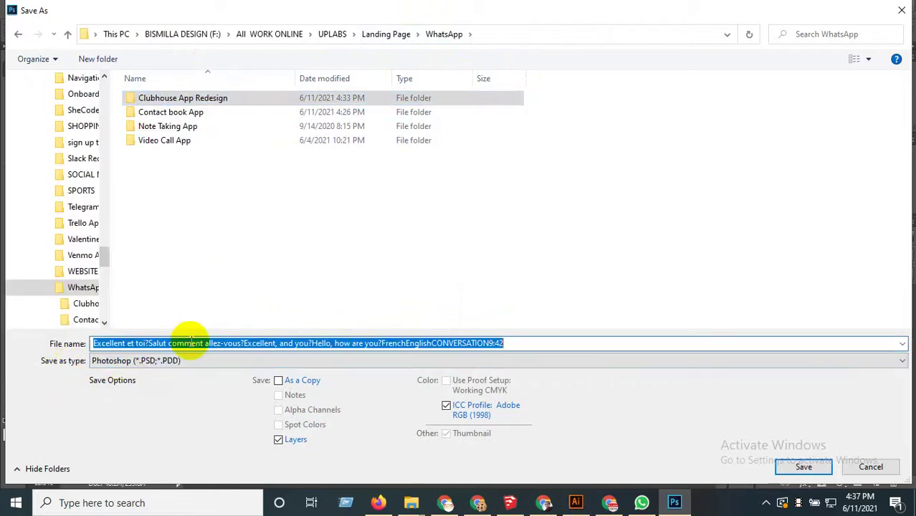
pyautogui.write('Clubhouse App Redesign')
# Save the mockup in Photoshop format in the Clubhouse App Redesign folder with Maximize Compatibility on.
pyautogui.press('Return')
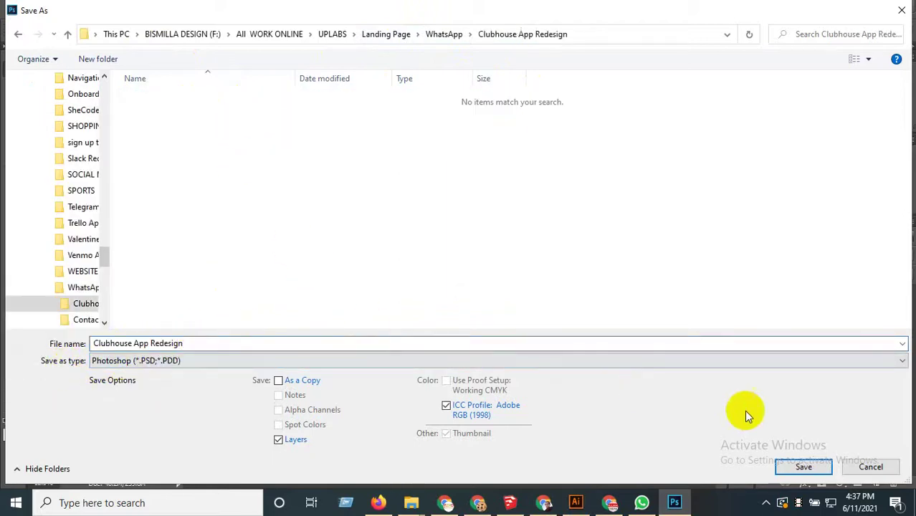
pyautogui.click(804, 467)
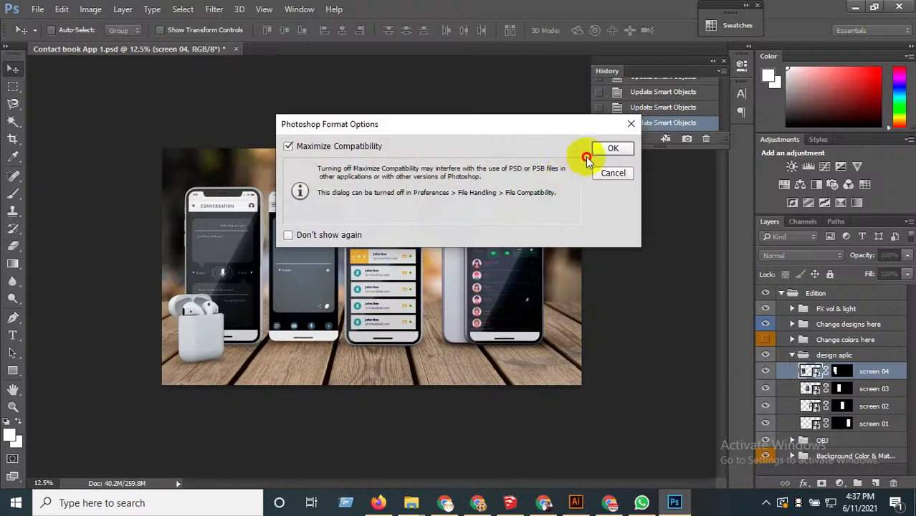
pyautogui.click(596, 151)
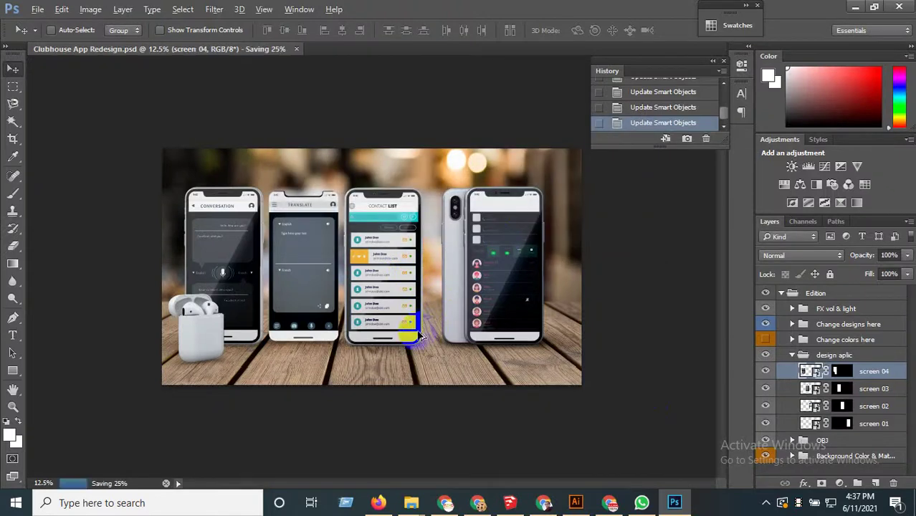
# Try to export the mockup for web with the JPEG High preset as Clubhouse-App-Redesign.jpg in the Clubhouse App Redesign folder.
pyautogui.hotkey('ctrl', 'alt', 'shift', 's')
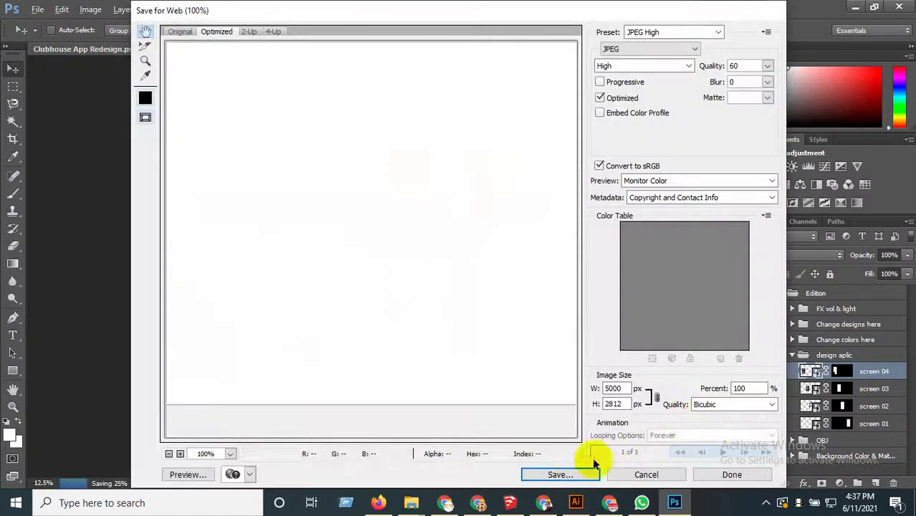
pyautogui.click(557, 474)
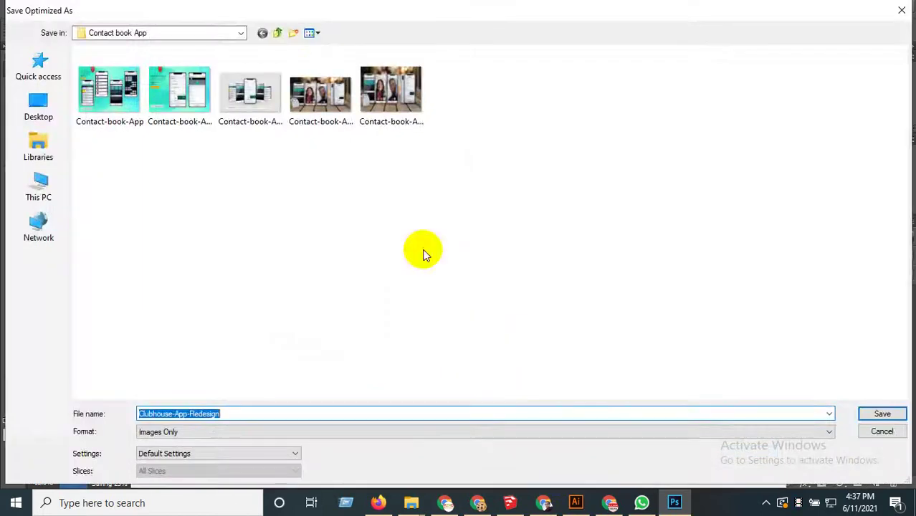
pyautogui.click(280, 34)
pyautogui.doubleClick(144, 67)
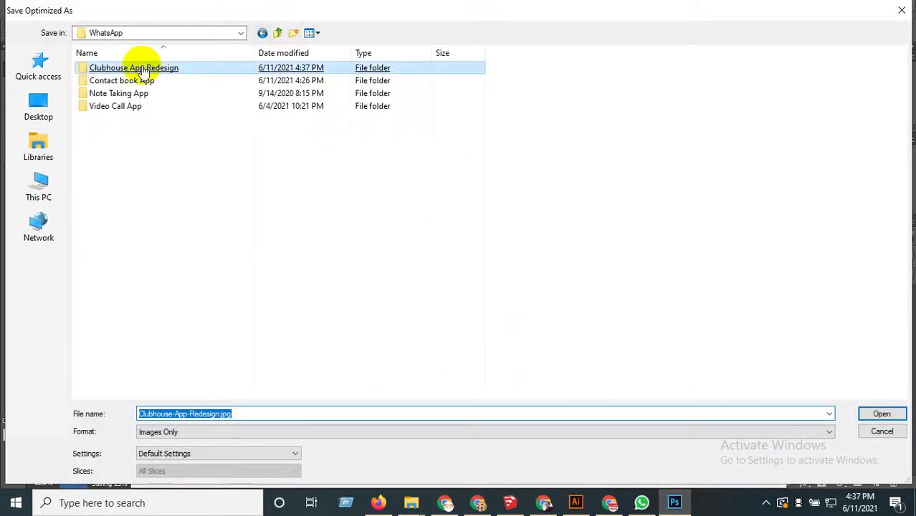
pyautogui.click(868, 414)
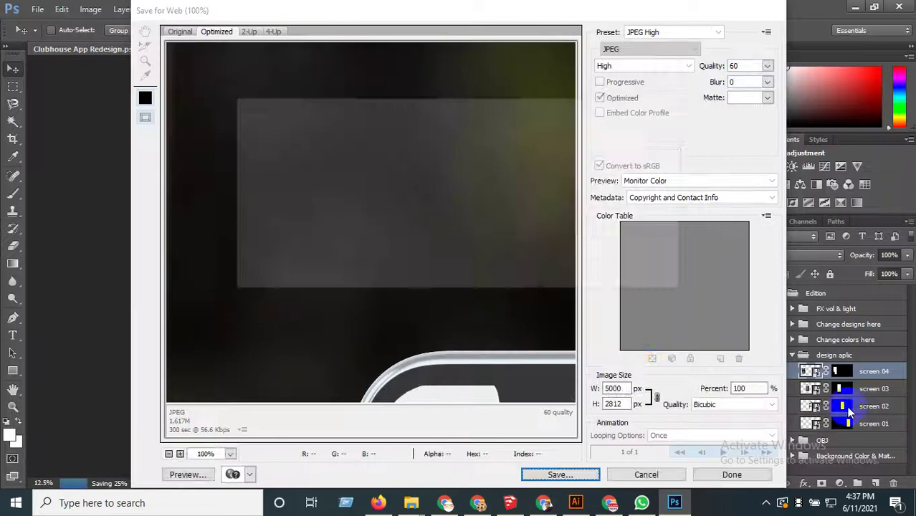
pyautogui.click(648, 281)
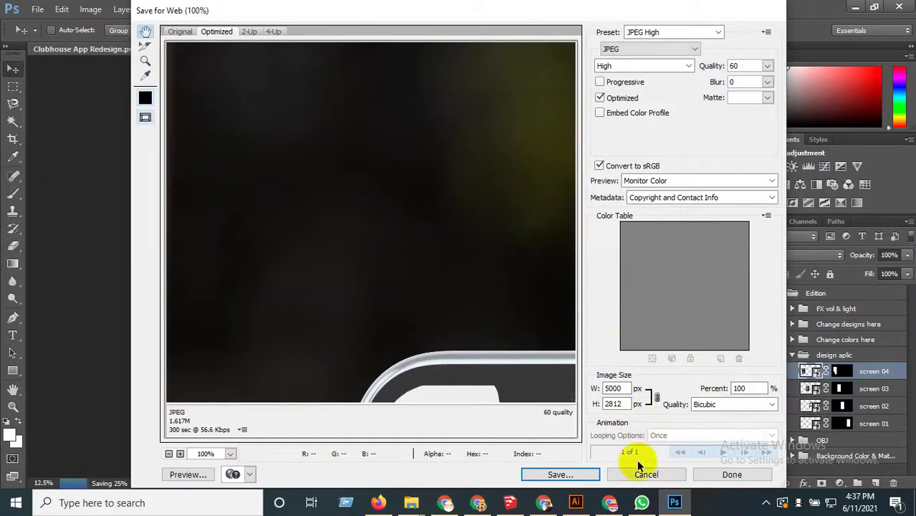
# Save the web export as Clubhouse-App-Redesign 1 in the Clubhouse App Redesign folder.
pyautogui.click(567, 474)
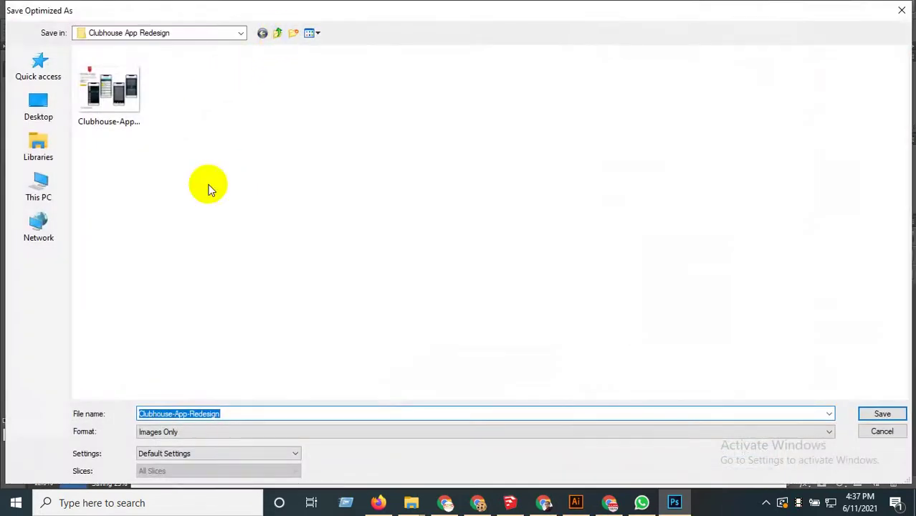
pyautogui.click(260, 414)
pyautogui.write('1.jpg')
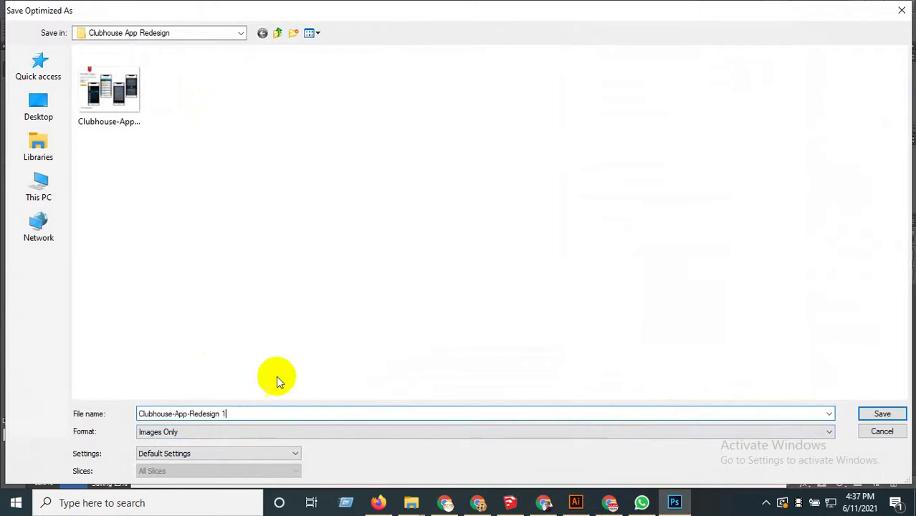
pyautogui.click(882, 414)
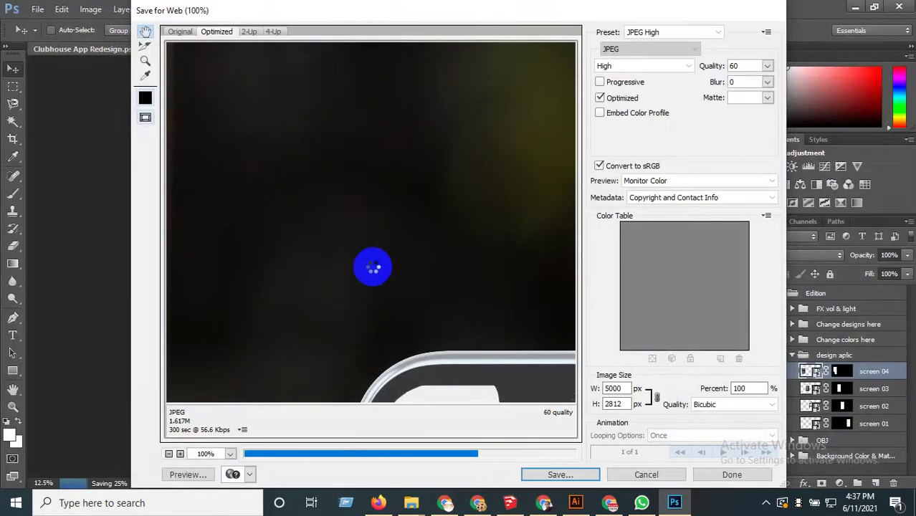
# Switch to the UpLabs page in Chrome, open the Clubhouse challenge instructions and copy "Clubhouse App Redesign" from the heading.
pyautogui.click(585, 505)
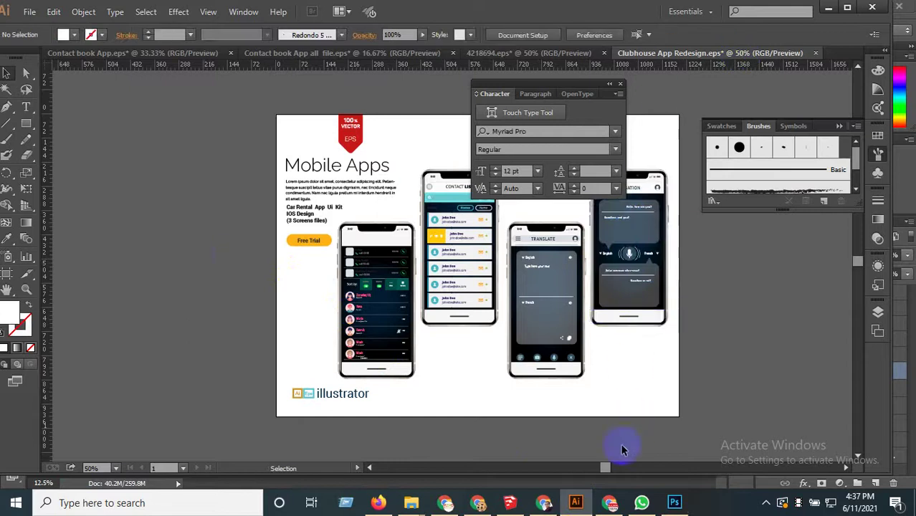
pyautogui.click(544, 503)
pyautogui.scroll(-3, 481, 275)
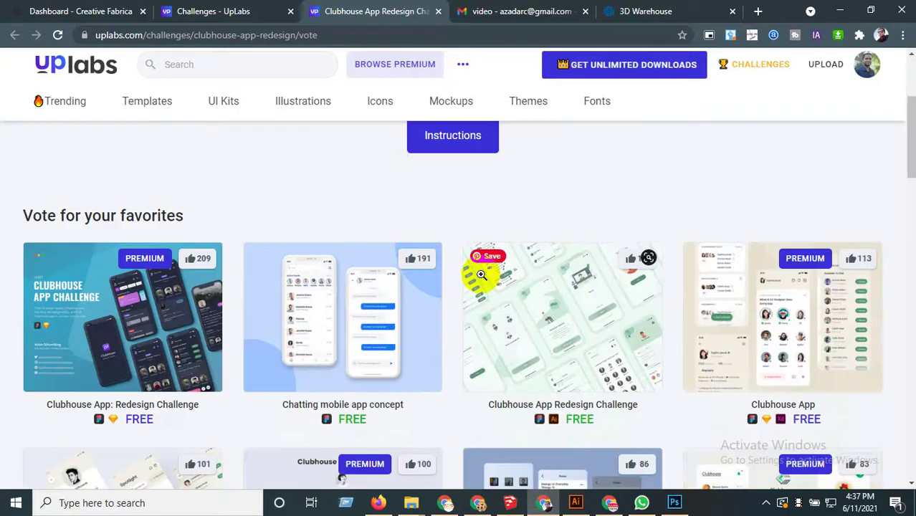
pyautogui.click(452, 151)
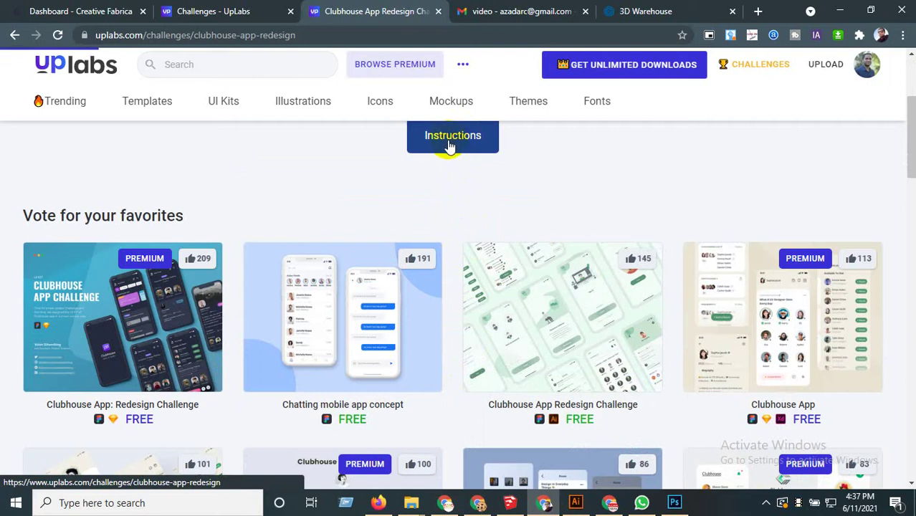
pyautogui.scroll(2, 455, 153)
pyautogui.moveTo(238, 198); pyautogui.dragTo(540, 198)
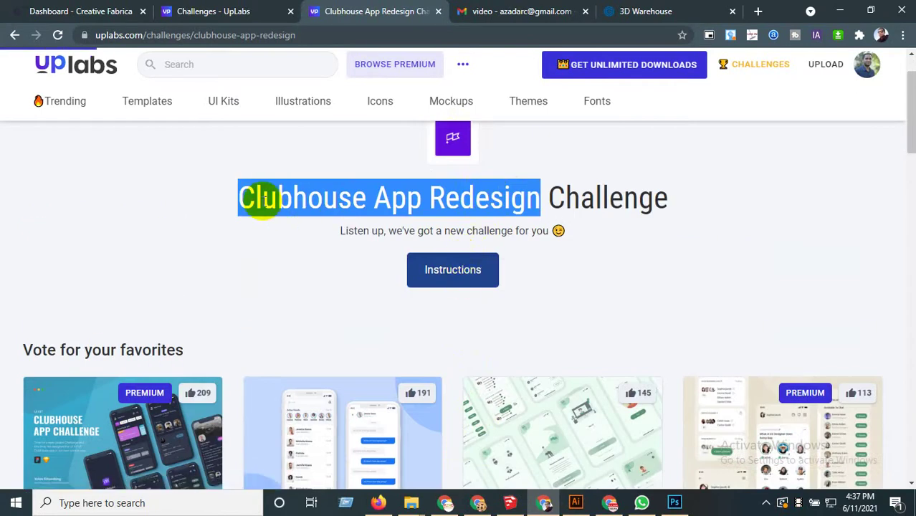
pyautogui.rightClick(266, 200)
pyautogui.click(283, 208)
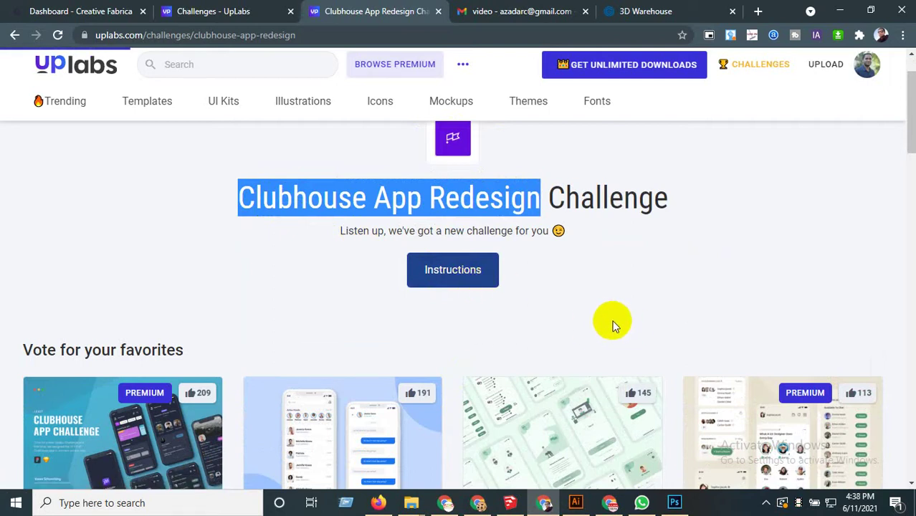
# Accept the Clubhouse App Redesign Challenge and start a submission by choosing a preview image to upload.
pyautogui.scroll(-2, 660, 315)
pyautogui.click(732, 206)
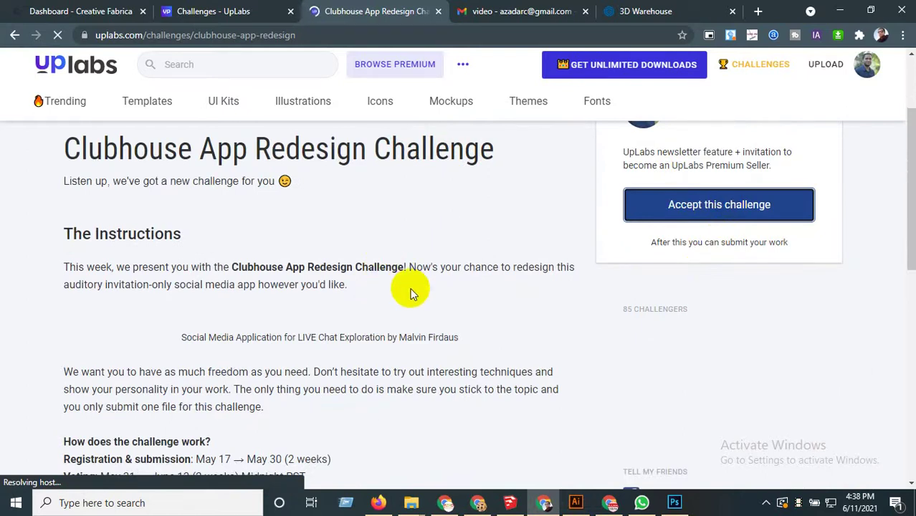
pyautogui.click(724, 337)
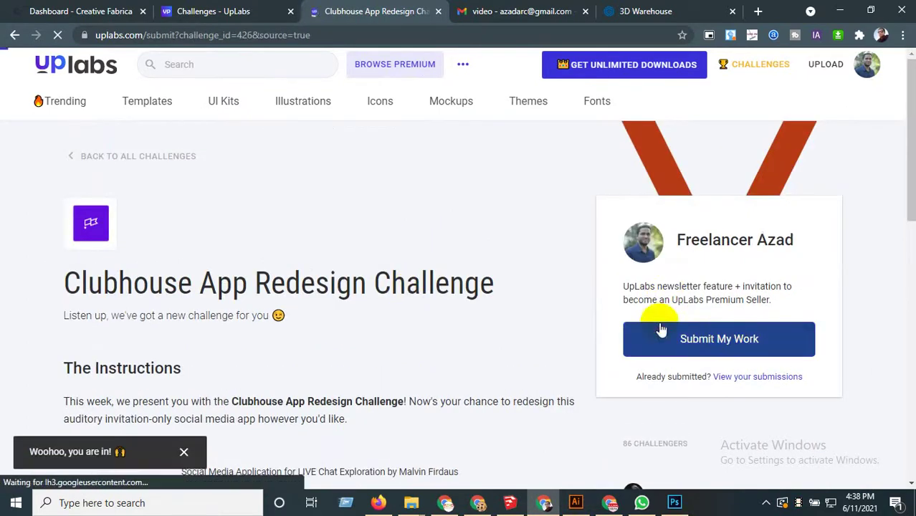
pyautogui.scroll(-3, 502, 321)
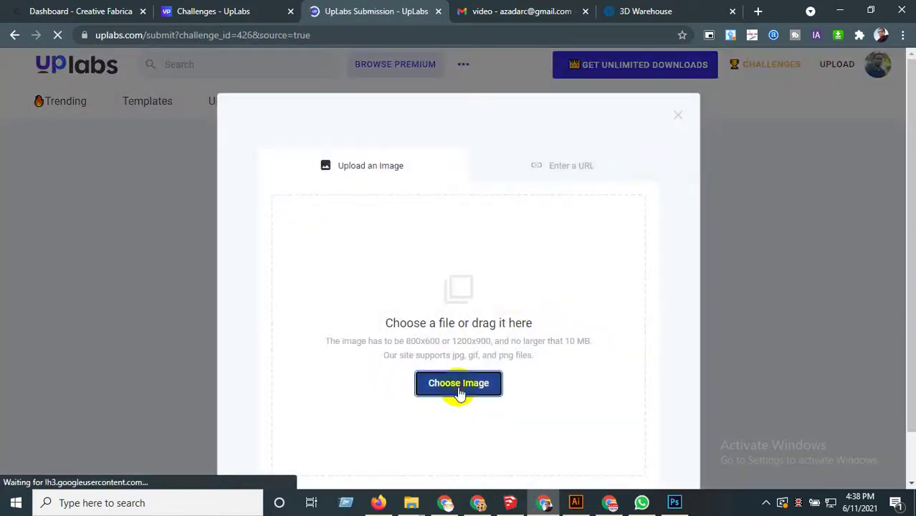
pyautogui.click(458, 393)
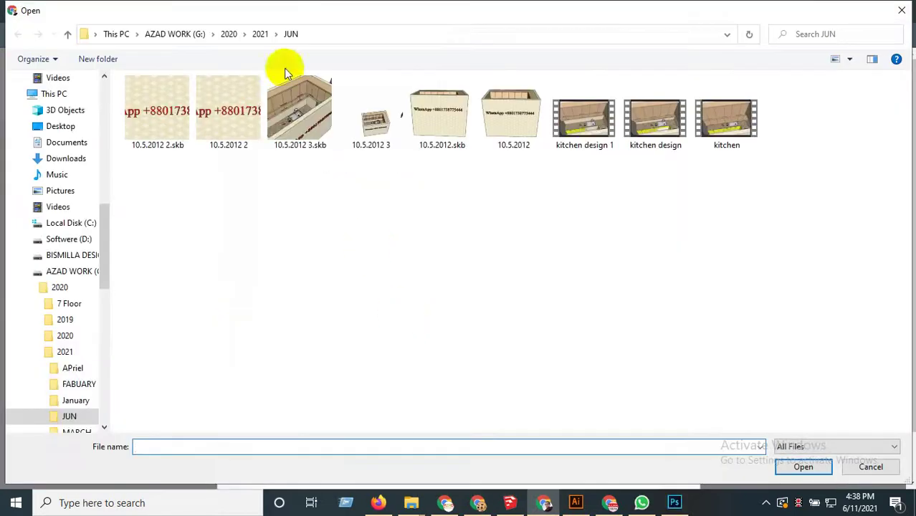
pyautogui.click(229, 34)
pyautogui.click(180, 34)
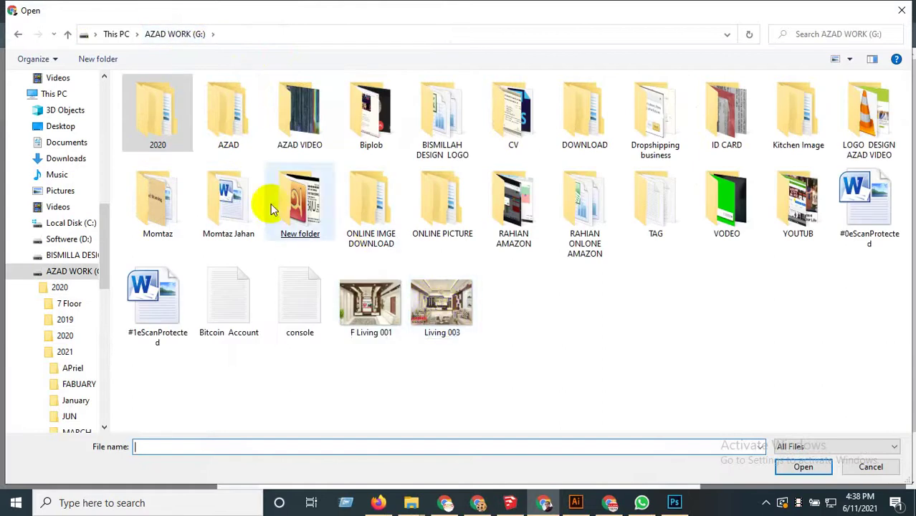
pyautogui.doubleClick(179, 143)
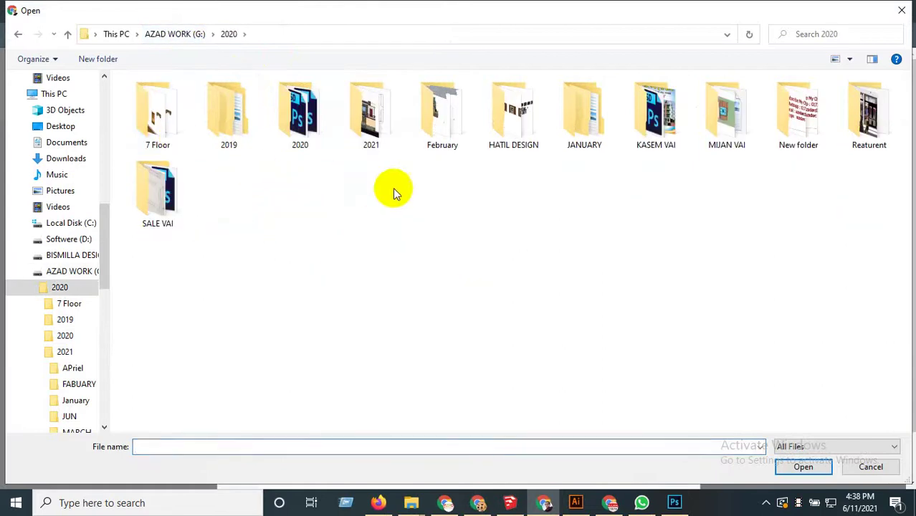
pyautogui.doubleClick(390, 143)
pyautogui.doubleClick(459, 195)
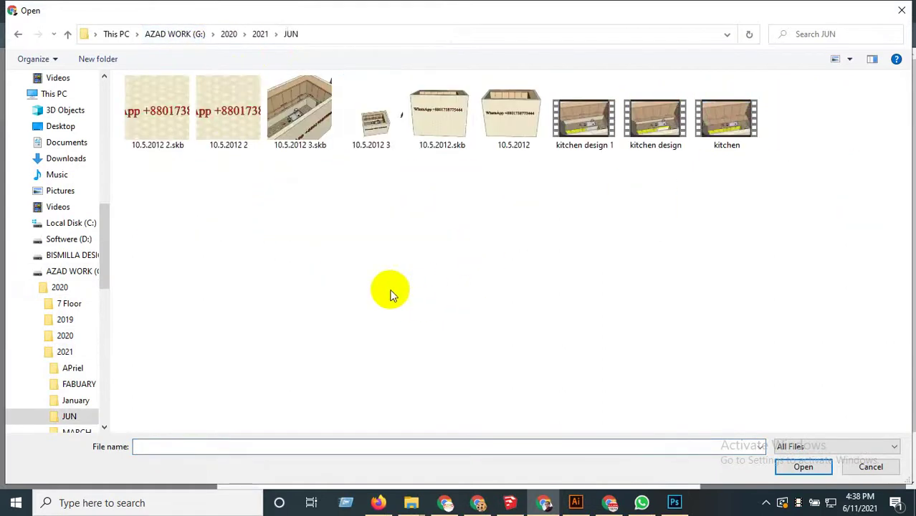
# Upload the Clubhouse-App-Redesign image from BISMILLA DESIGN (F:) > All WORK ONLINE > UPLABS > Landing Page > WhatsApp > Clubhouse App Redesign.
pyautogui.click(123, 33)
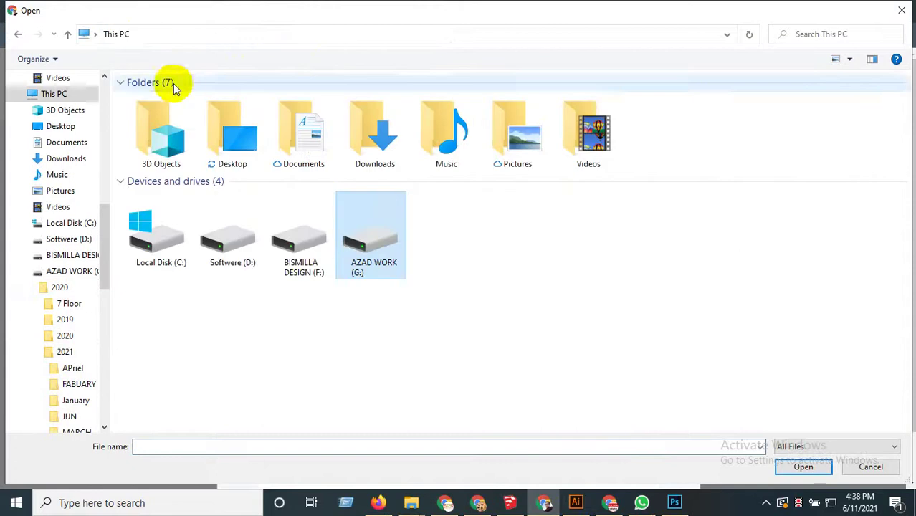
pyautogui.doubleClick(288, 245)
pyautogui.doubleClick(162, 122)
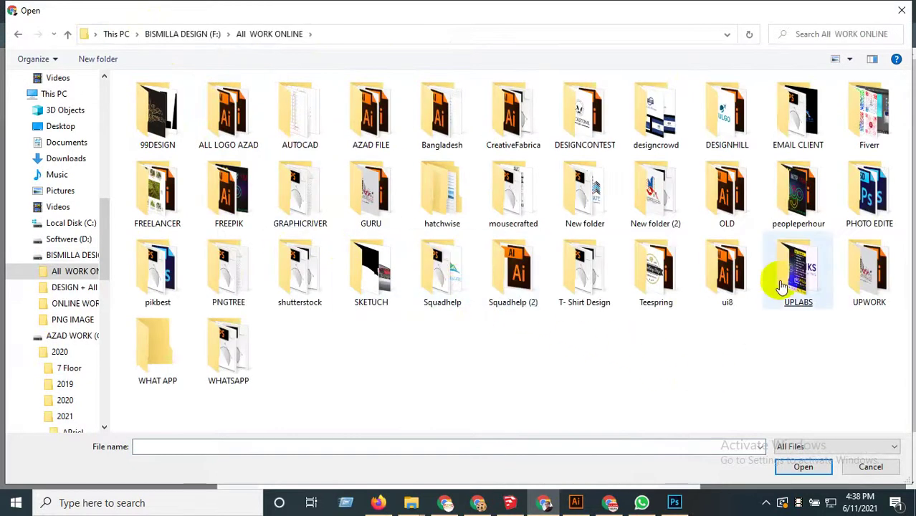
pyautogui.doubleClick(787, 283)
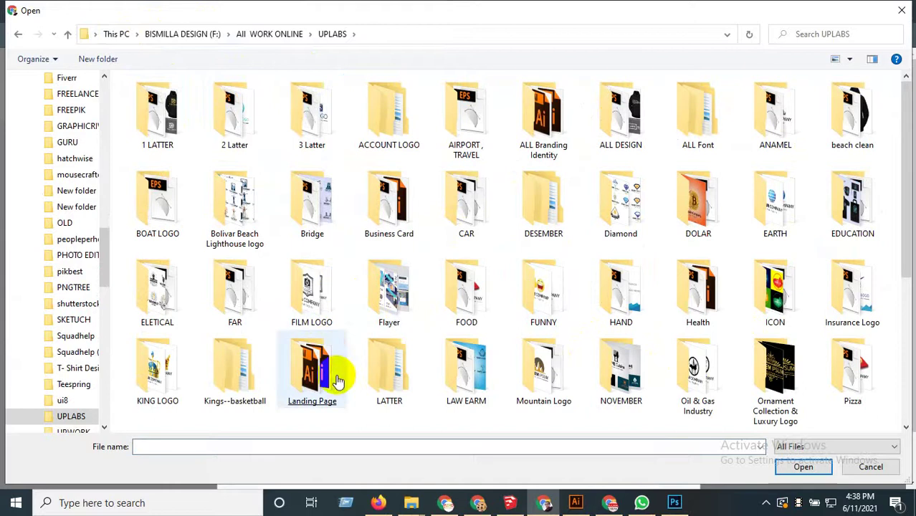
pyautogui.doubleClick(314, 374)
pyautogui.click(301, 380)
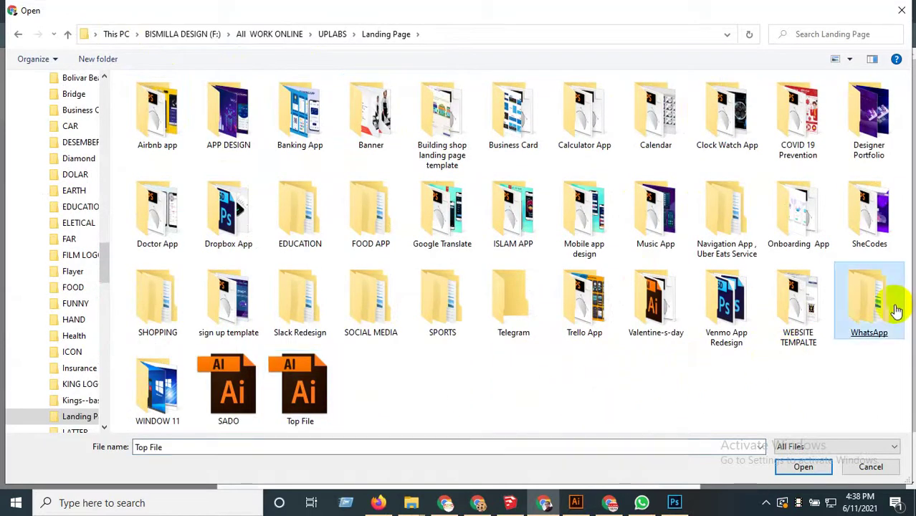
pyautogui.doubleClick(869, 301)
pyautogui.doubleClick(193, 99)
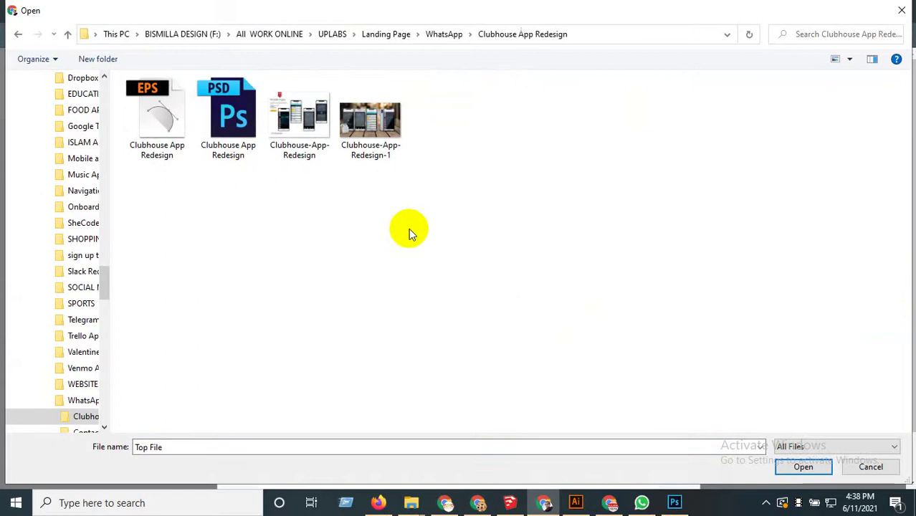
pyautogui.click(302, 113)
pyautogui.doubleClick(302, 129)
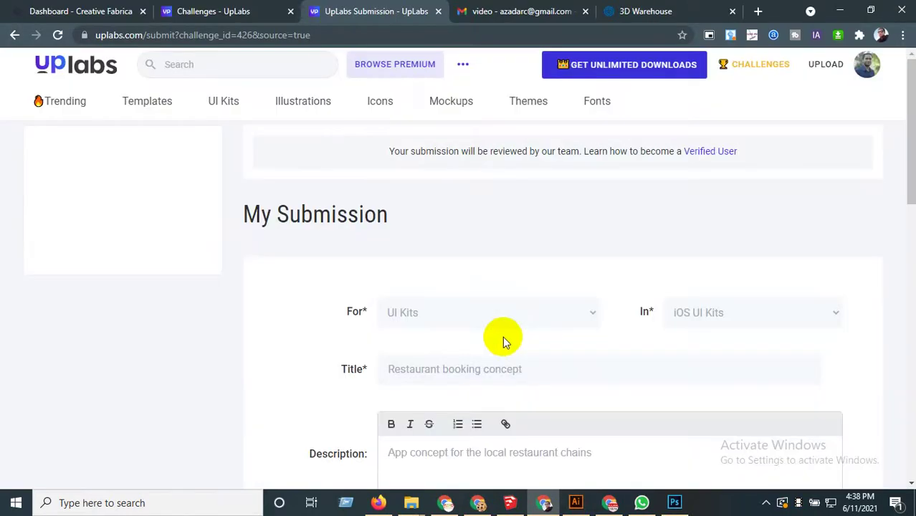
# Title the submission Clubhouse App Redesign, set its category to Templates and pick a template subcategory.
pyautogui.click(478, 366)
pyautogui.hotkey('ctrl', 'v')
pyautogui.click(477, 312)
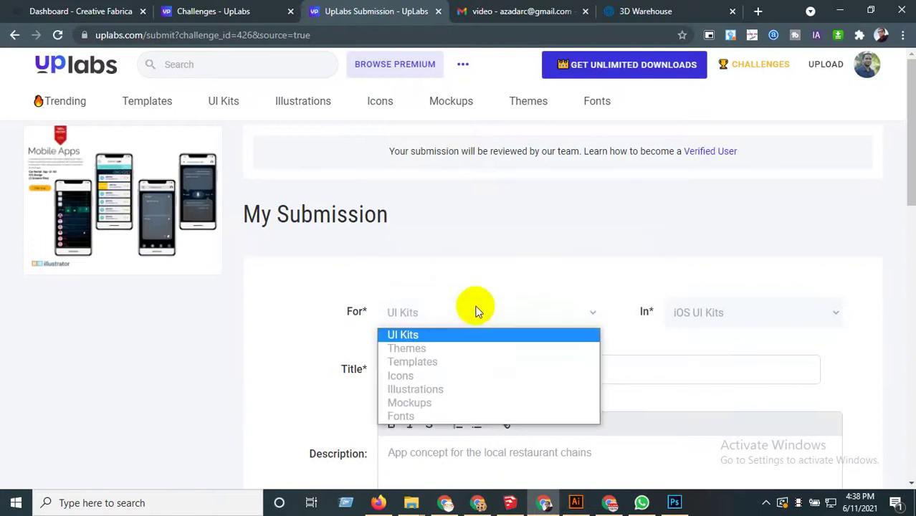
pyautogui.click(444, 362)
pyautogui.click(715, 309)
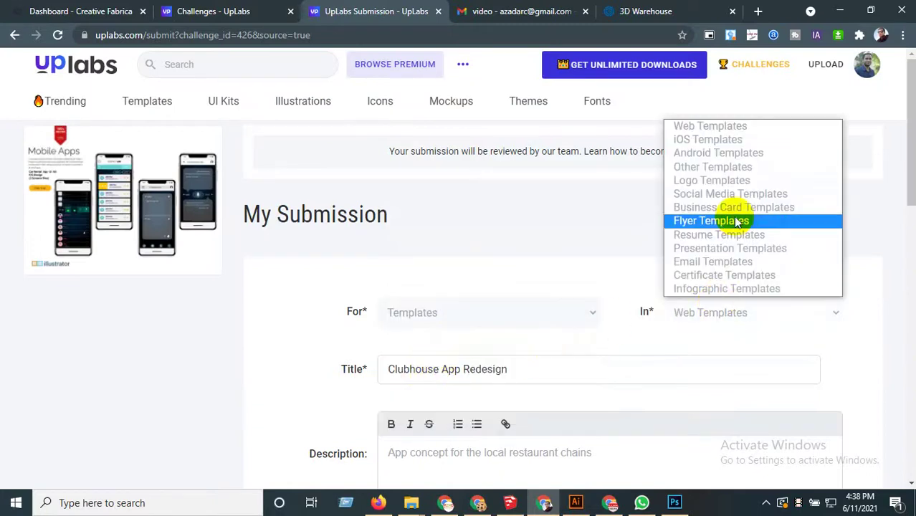
pyautogui.click(758, 132)
# Open the account's own UpLabs profile in a new tab and open its Apple News App Redesign post.
pyautogui.scroll(-3, 624, 301)
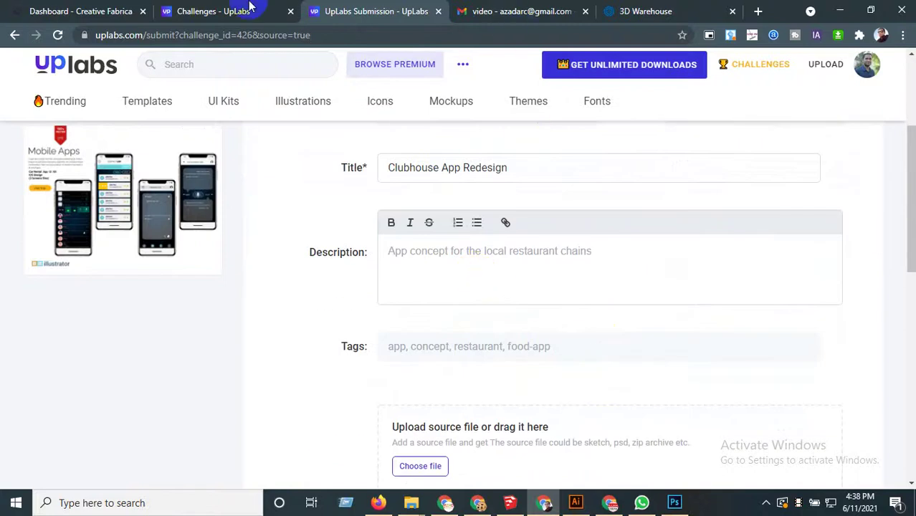
pyautogui.click(216, 11)
pyautogui.scroll(3, 317, 340)
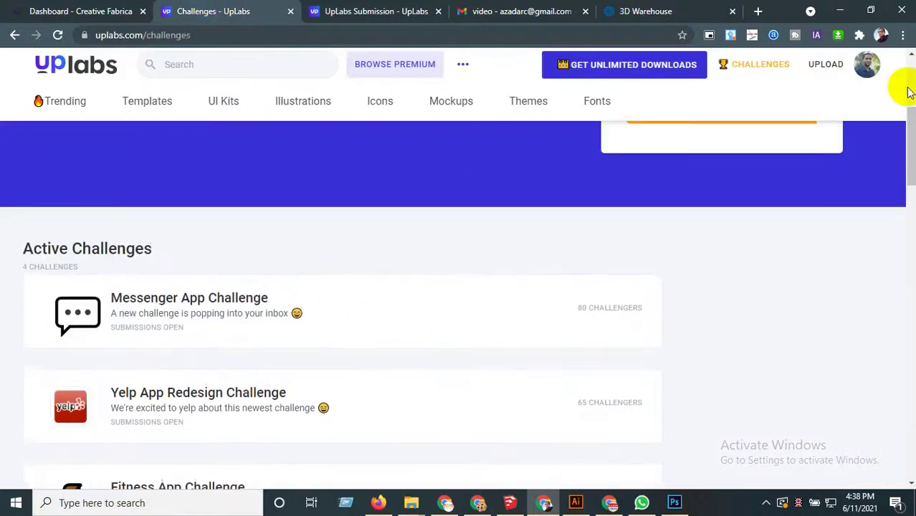
pyautogui.click(867, 62)
pyautogui.middleClick(837, 81)
pyautogui.click(364, 20)
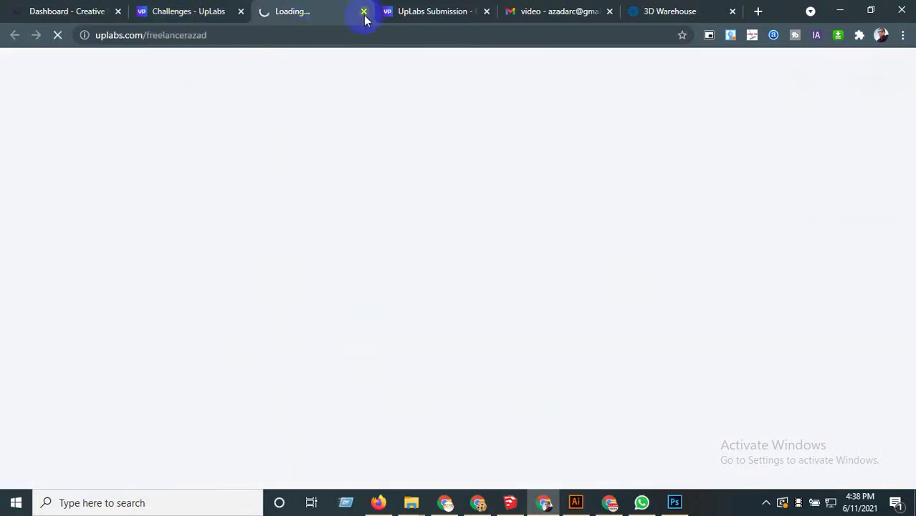
pyautogui.click(411, 11)
pyautogui.click(307, 10)
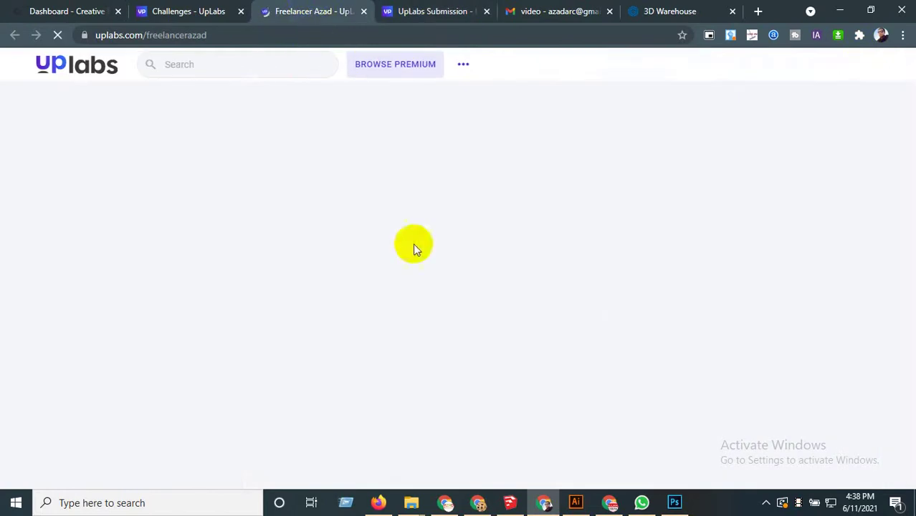
pyautogui.click(348, 266)
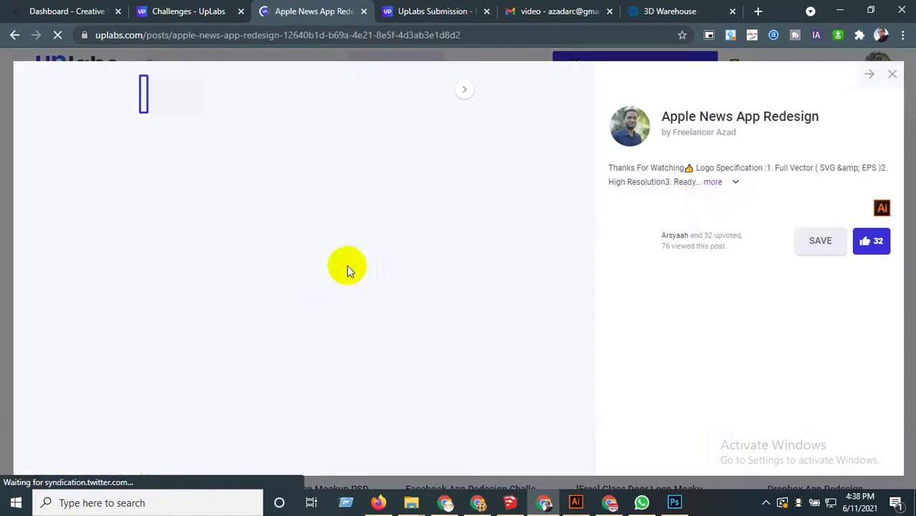
# Copy the full description of the Apple News App Redesign post into the Clubhouse submission's description.
pyautogui.click(723, 183)
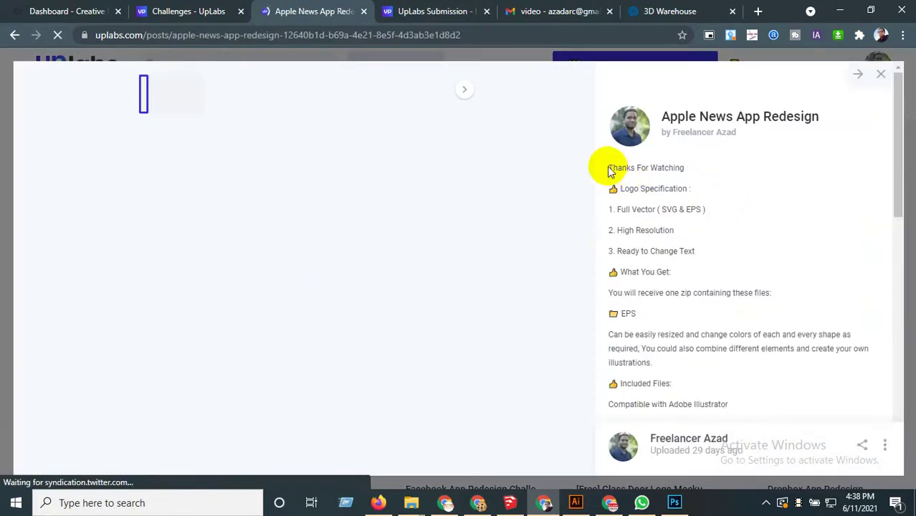
pyautogui.moveTo(607, 167); pyautogui.dragTo(669, 310)
pyautogui.scroll(-3, 669, 310)
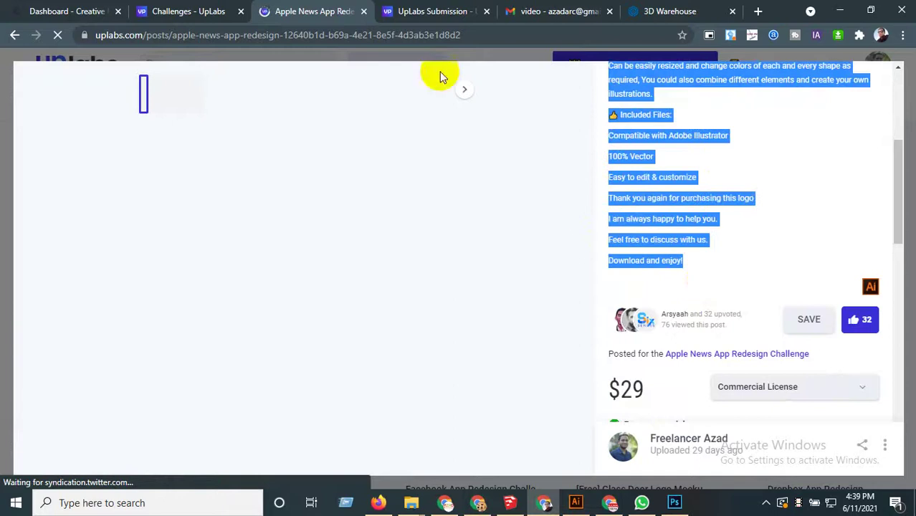
pyautogui.click(434, 11)
pyautogui.hotkey('ctrl', 'v')
# Fill the submission's tags with the saved entry that starts with Finance Logo, Finance Logo Design Vecto.
pyautogui.scroll(-5, 423, 327)
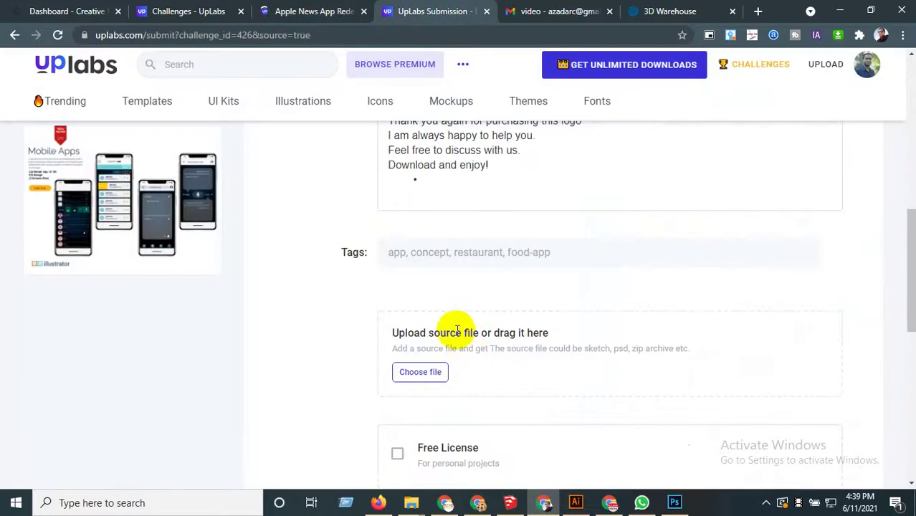
pyautogui.click(420, 256)
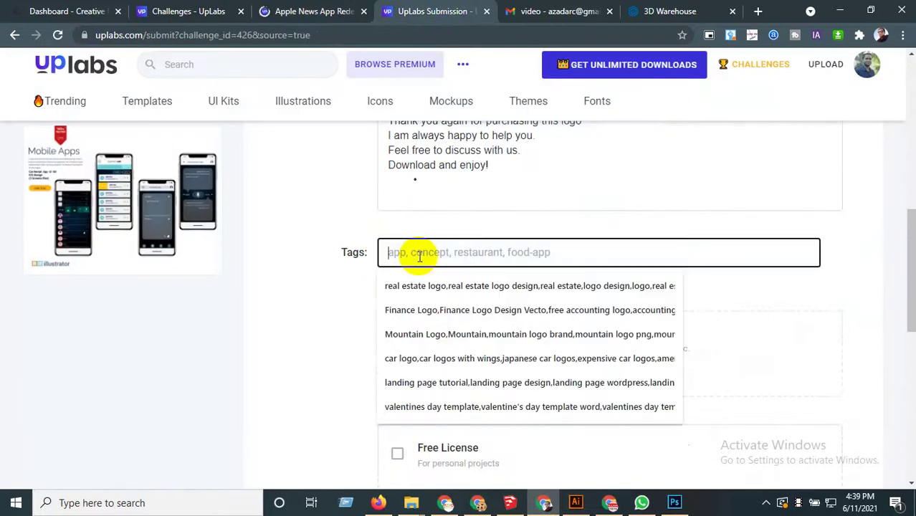
pyautogui.click(419, 316)
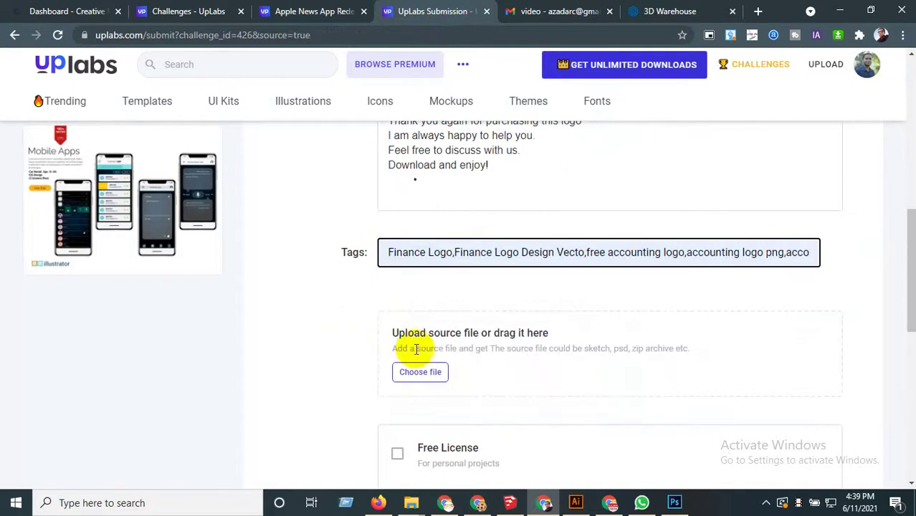
# Compress the Clubhouse App Redesign EPS file into a zip archive and upload that zip as the submission's source file.
pyautogui.click(421, 372)
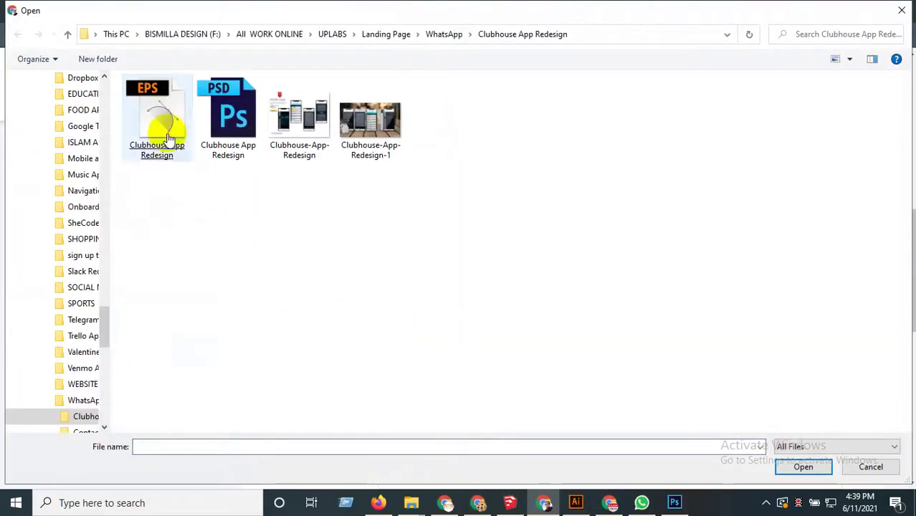
pyautogui.click(164, 142)
pyautogui.rightClick(164, 145)
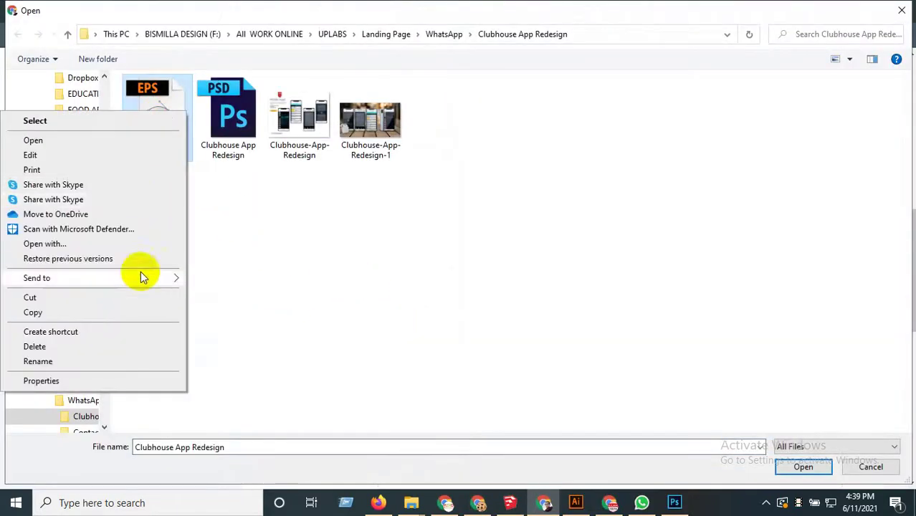
pyautogui.moveTo(139, 275)
pyautogui.click(212, 291)
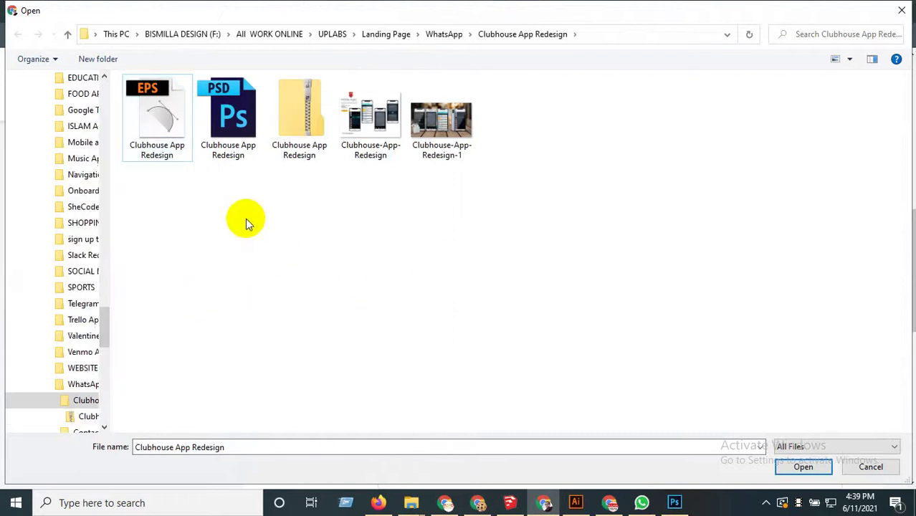
pyautogui.click(300, 115)
pyautogui.doubleClick(299, 115)
# Enable the Commercial License for the submission and add the Clubhouse-App-Redesign-1 image as its screenshot.
pyautogui.scroll(-3, 437, 321)
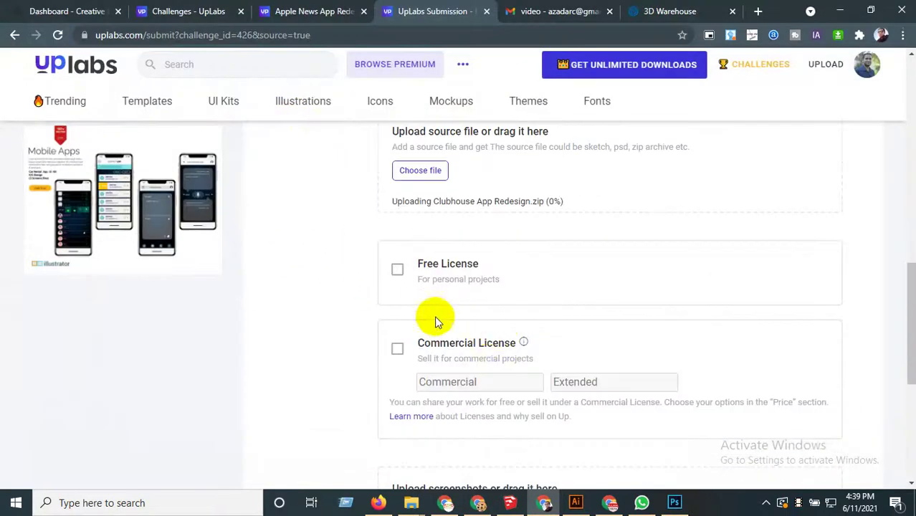
pyautogui.click(398, 349)
pyautogui.scroll(-3, 482, 329)
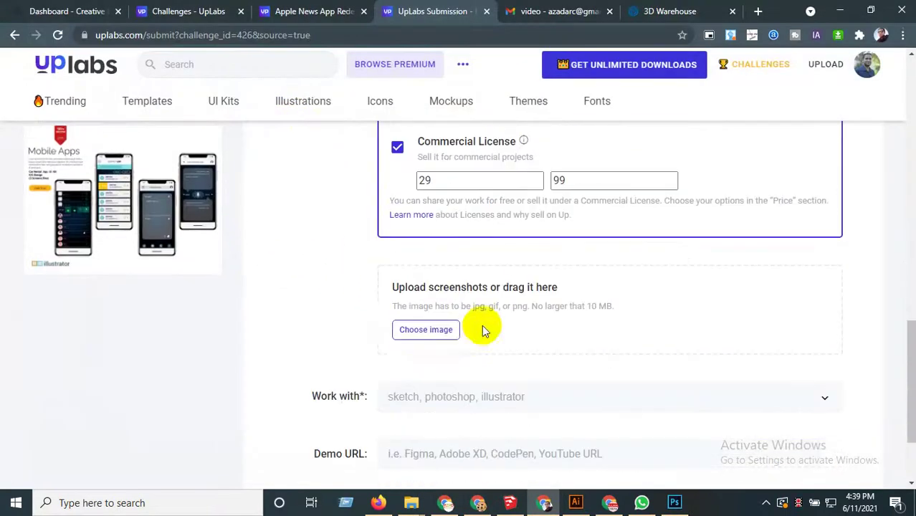
pyautogui.click(406, 331)
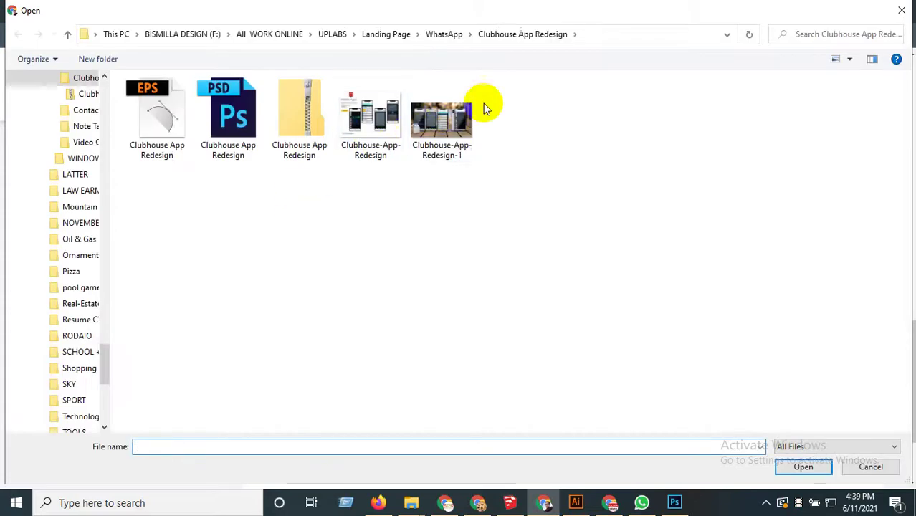
pyautogui.doubleClick(441, 118)
# List Photoshop and Illustrator as the software the submission works with.
pyautogui.scroll(-3, 461, 322)
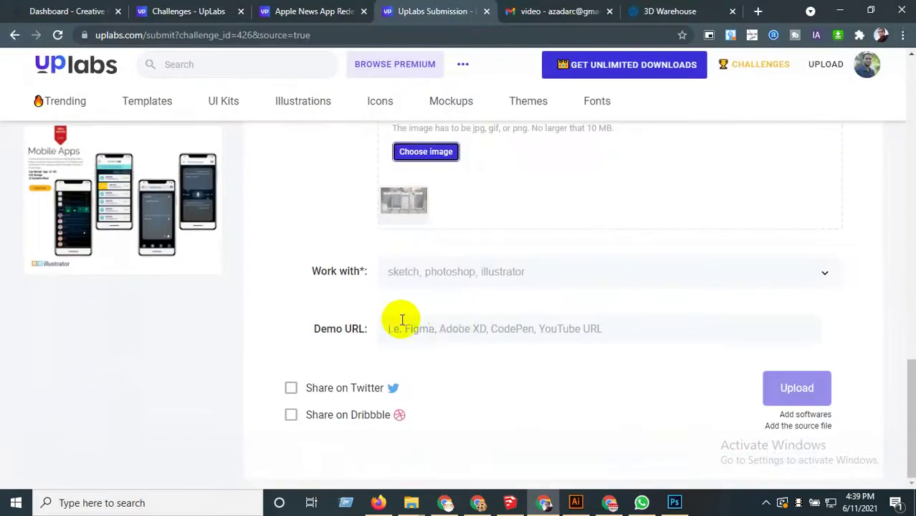
pyautogui.click(428, 274)
pyautogui.write('p')
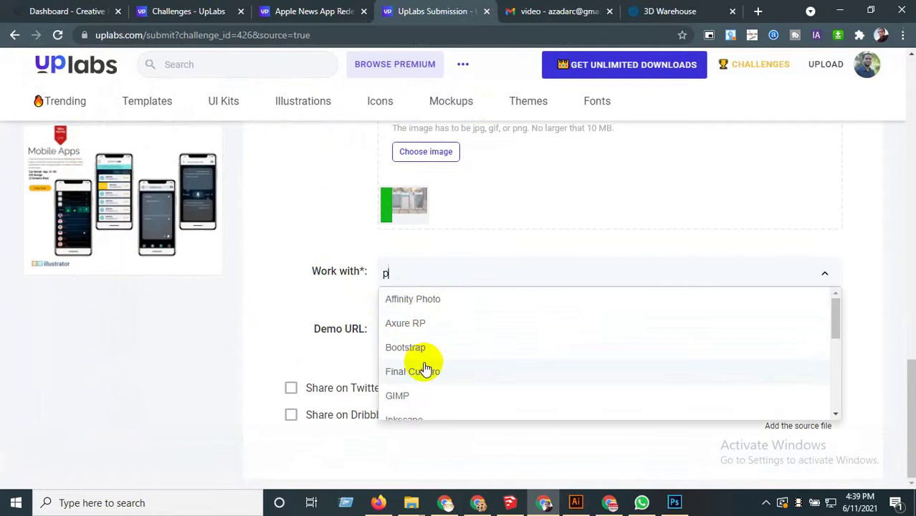
pyautogui.write('h')
pyautogui.click(419, 320)
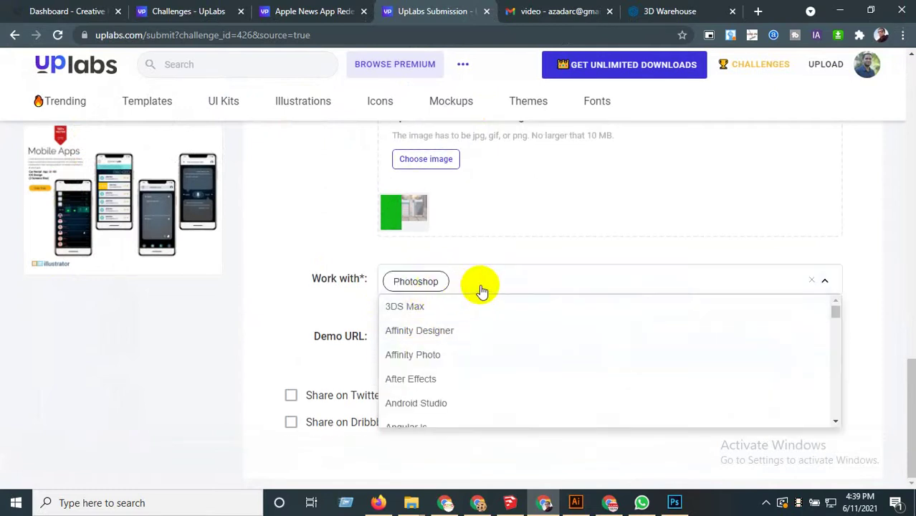
pyautogui.write('is')
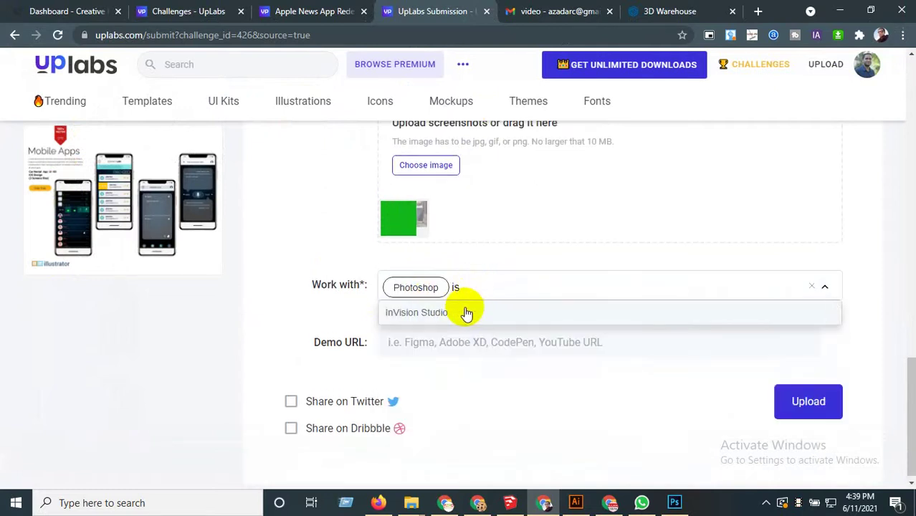
pyautogui.press('BackSpace')
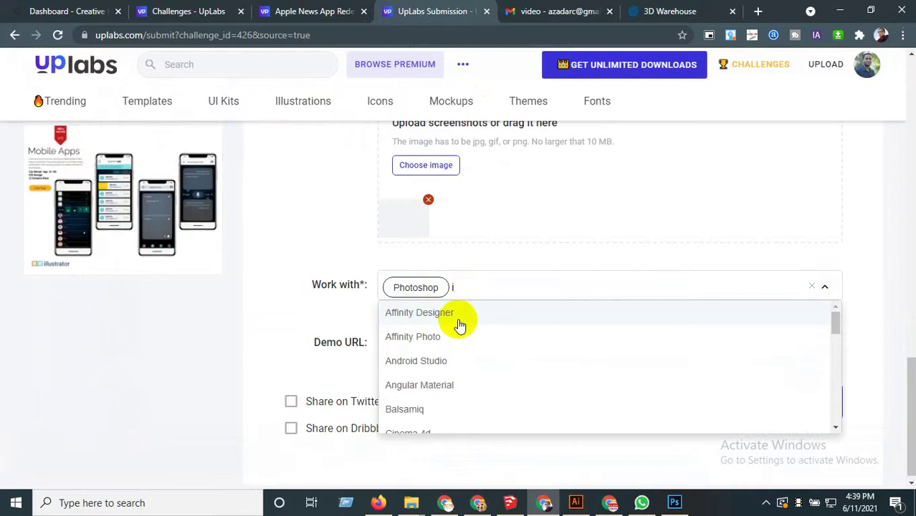
pyautogui.write('l')
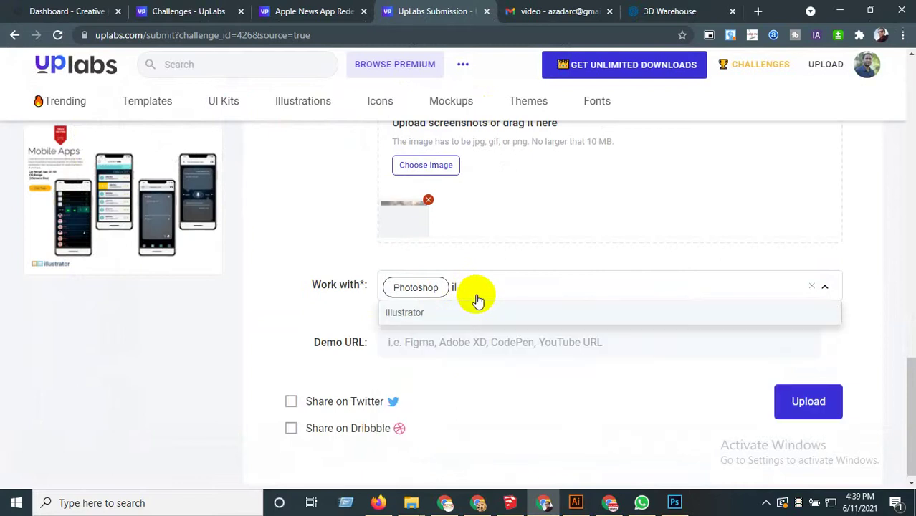
pyautogui.click(466, 313)
# Enable sharing on Twitter and Dribbble and upload the finished submission.
pyautogui.click(344, 401)
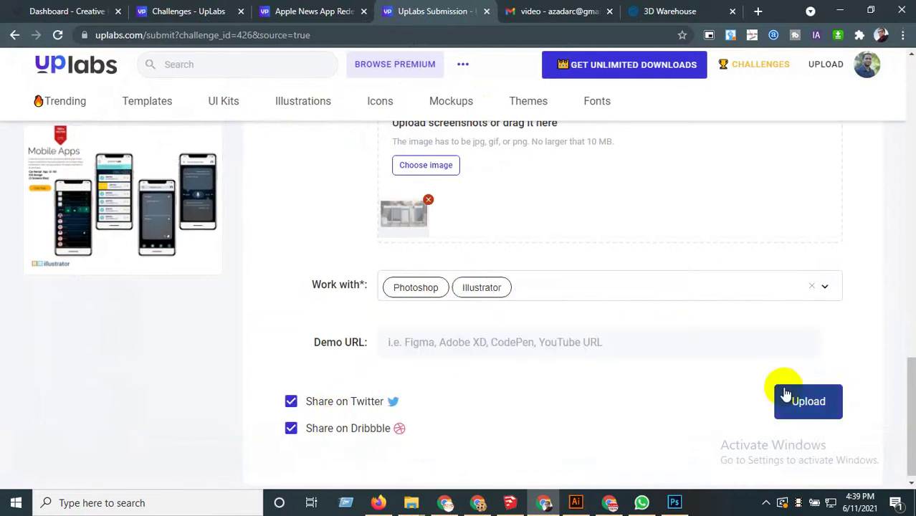
pyautogui.click(812, 406)
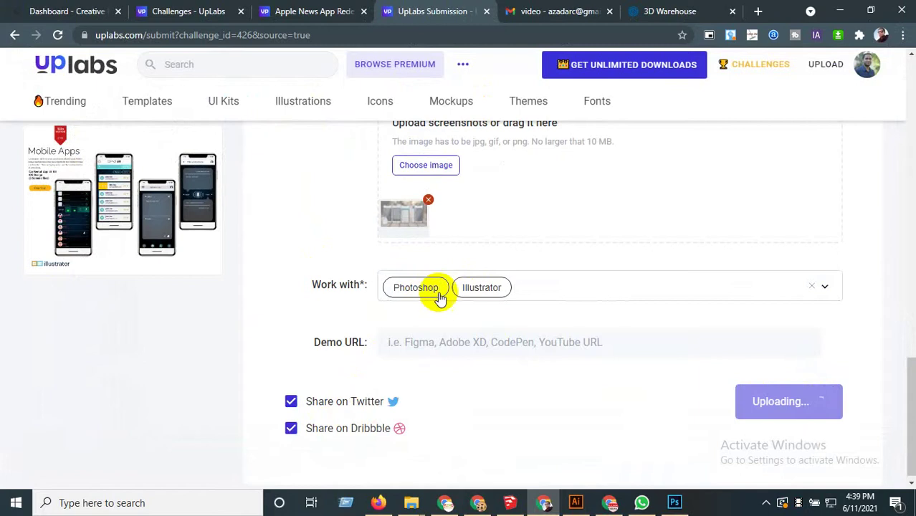
pyautogui.moveTo(463, 64)
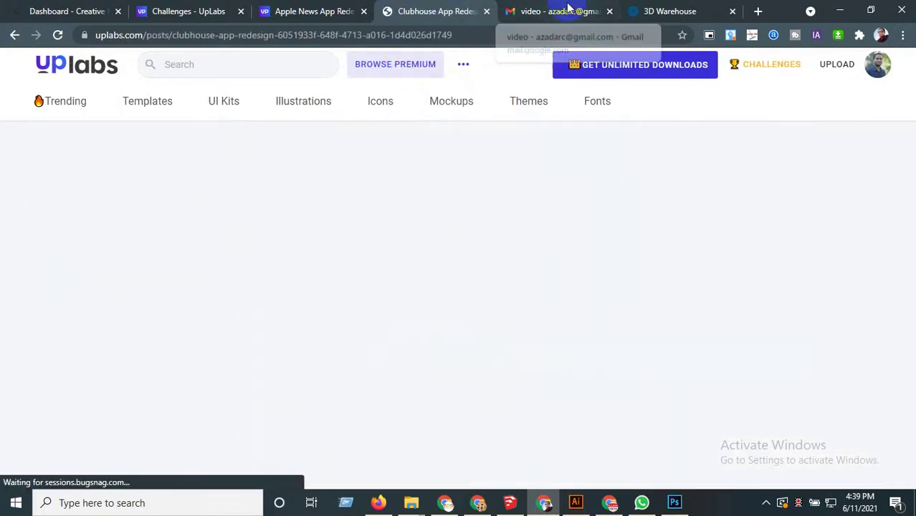
pyautogui.click(546, 20)
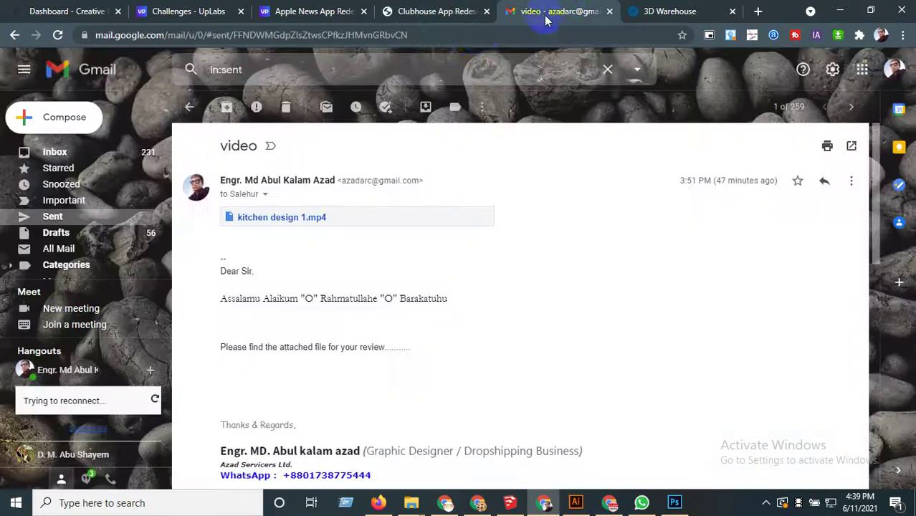
pyautogui.click(482, 35)
pyautogui.write('uplabs.com')
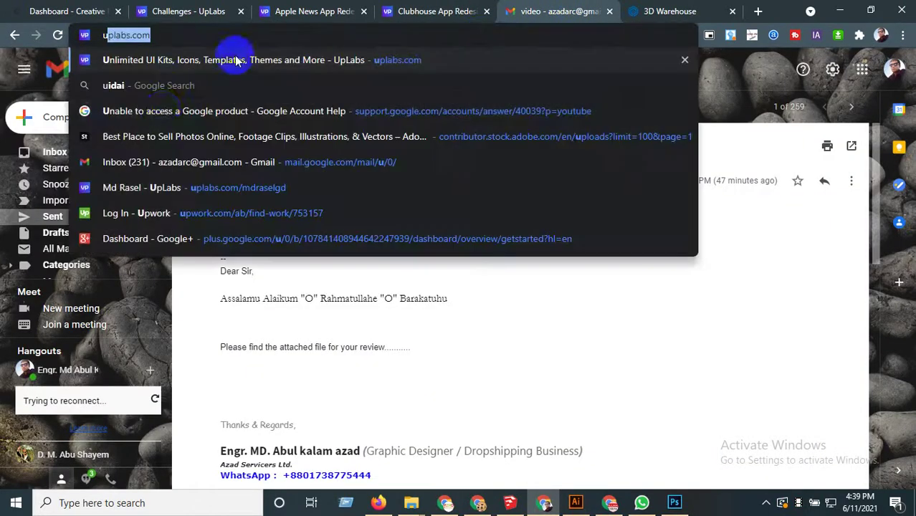
pyautogui.press('Return')
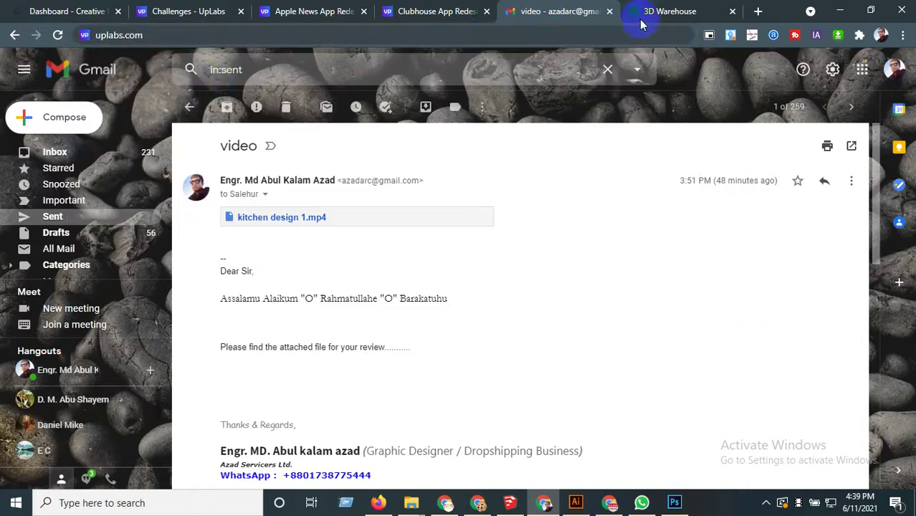
# Open the bookmarked Creative Fabrica site from the Design link folder in a new tab and view the account's own store.
pyautogui.click(757, 11)
pyautogui.click(234, 56)
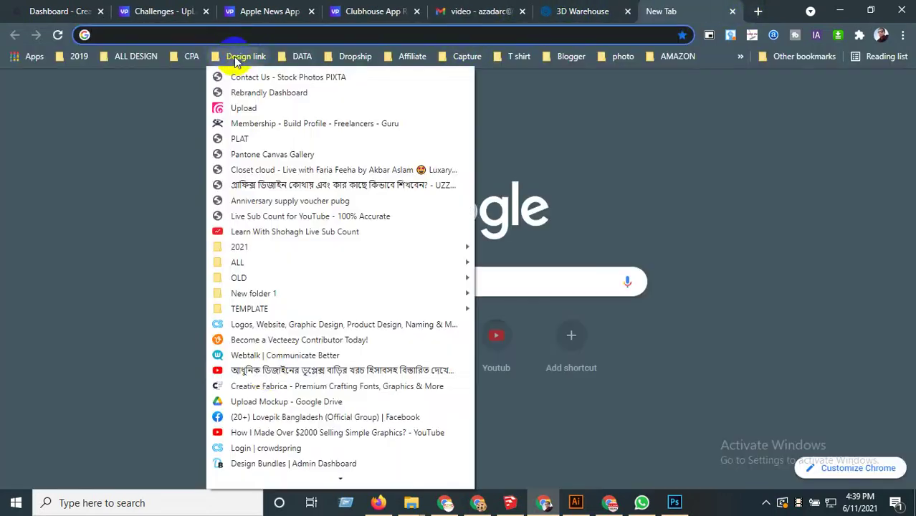
pyautogui.click(268, 388)
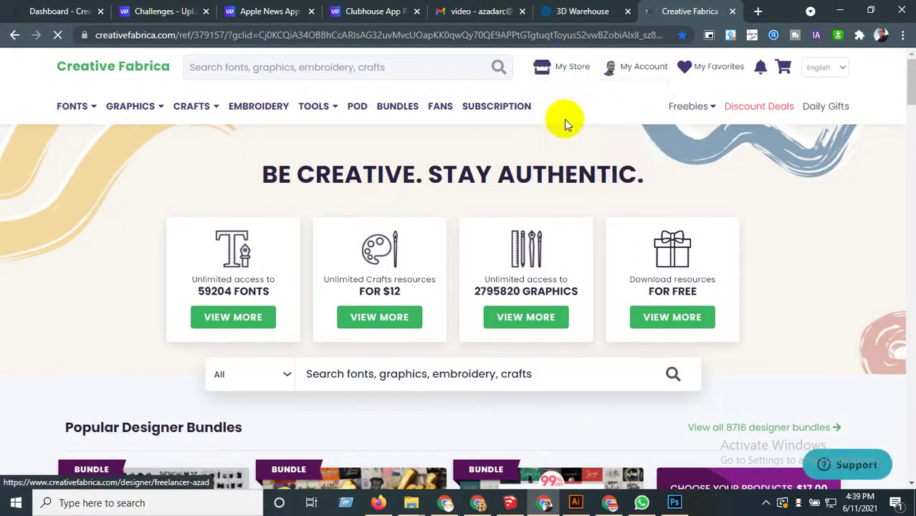
pyautogui.moveTo(573, 76)
pyautogui.click(569, 118)
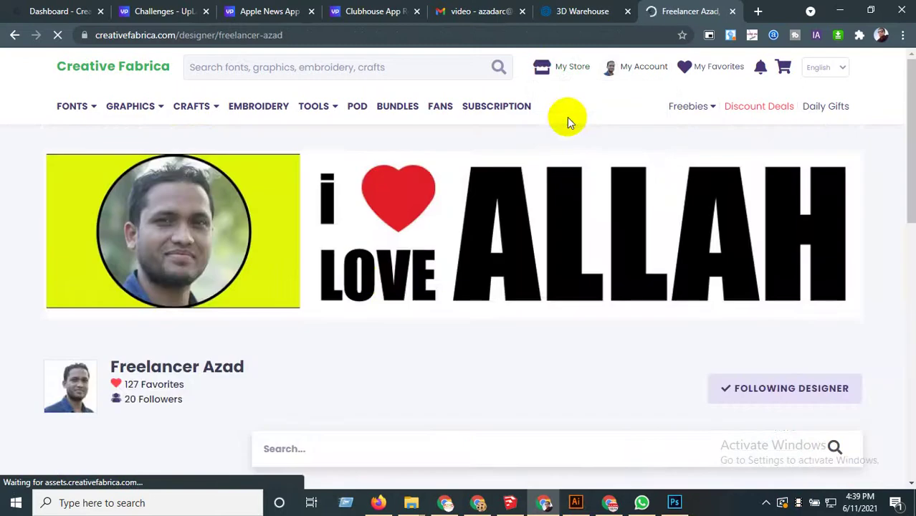
pyautogui.scroll(-3, 386, 305)
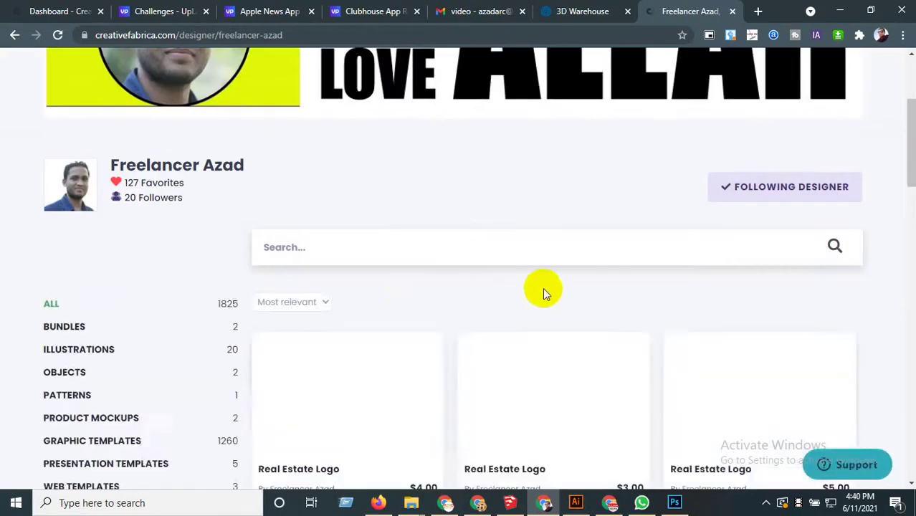
pyautogui.scroll(3, 466, 353)
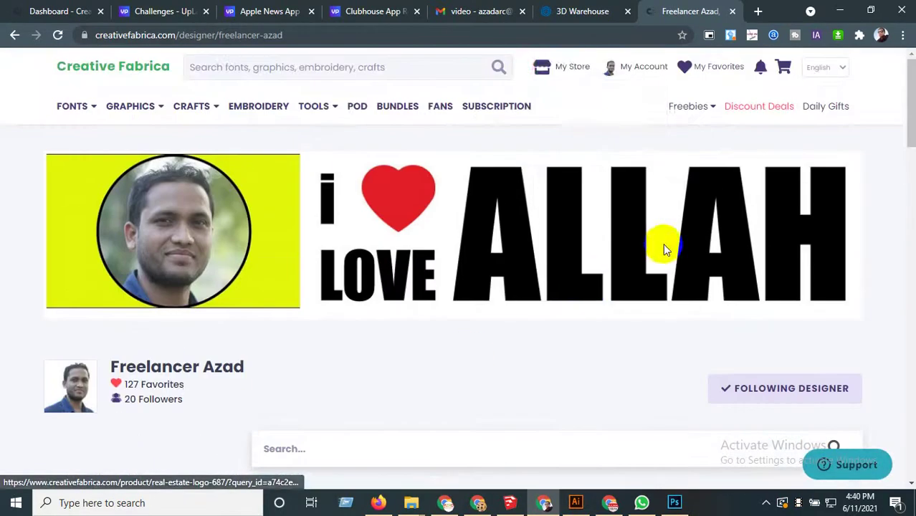
# Open the Creative Fabrica designer dashboard from the store page.
pyautogui.moveTo(577, 72)
pyautogui.scroll(-4, 423, 338)
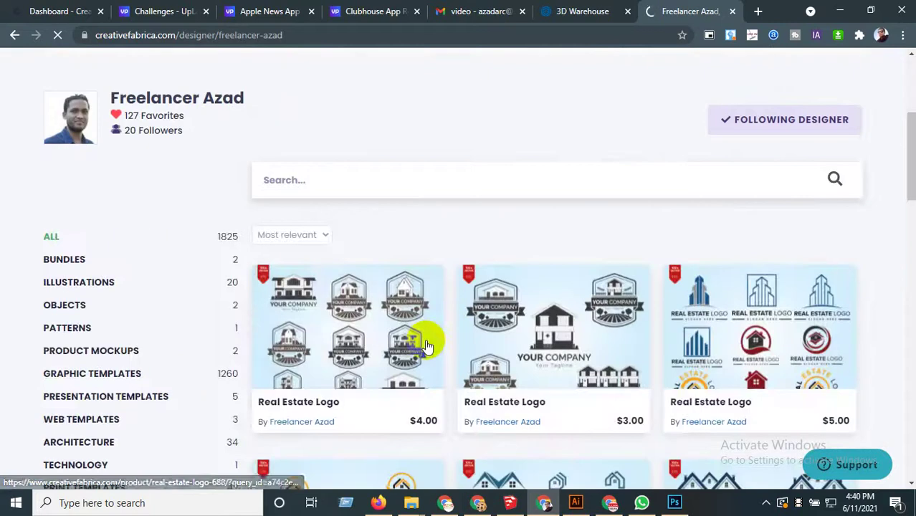
pyautogui.scroll(-3, 441, 352)
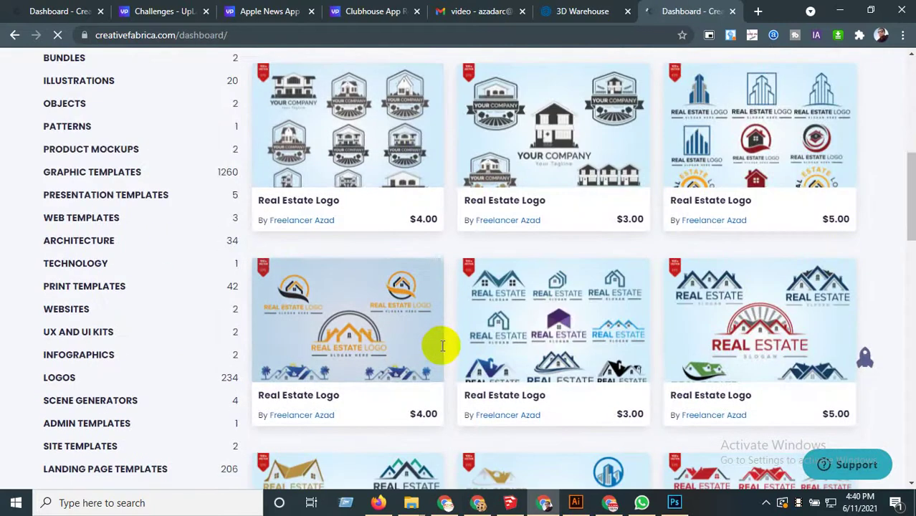
pyautogui.scroll(-3, 158, 330)
pyautogui.scroll(3, 159, 329)
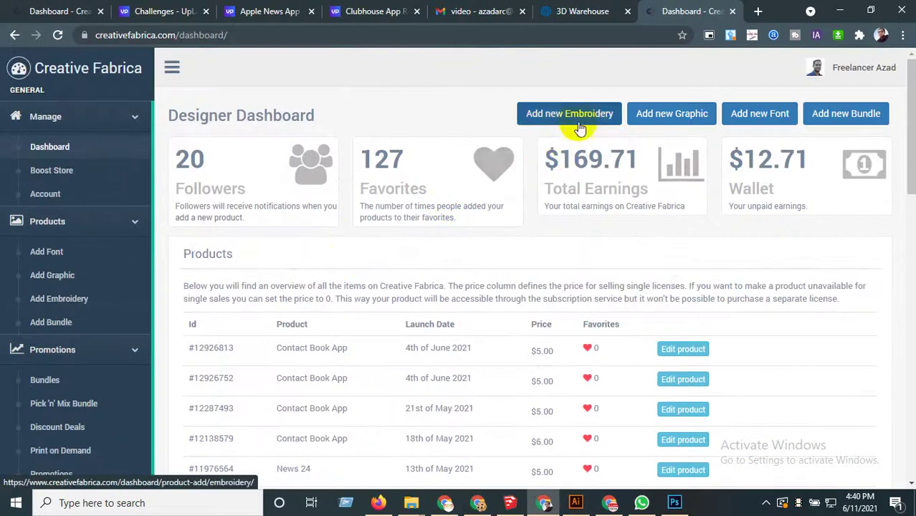
# Start a new graphic product in a separate tab and enter "Thanks For Watching 👍 Logo Specificati" as its product name.
pyautogui.click(652, 112)
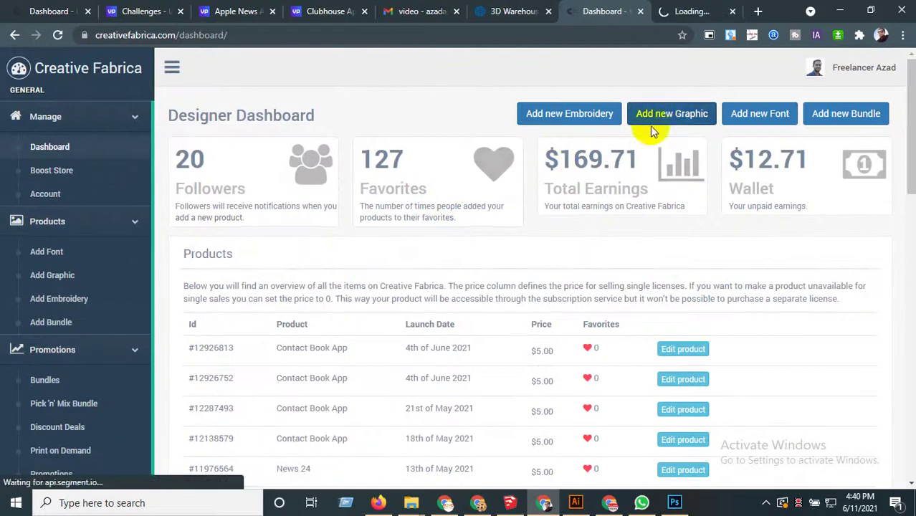
pyautogui.click(688, 12)
pyautogui.click(383, 160)
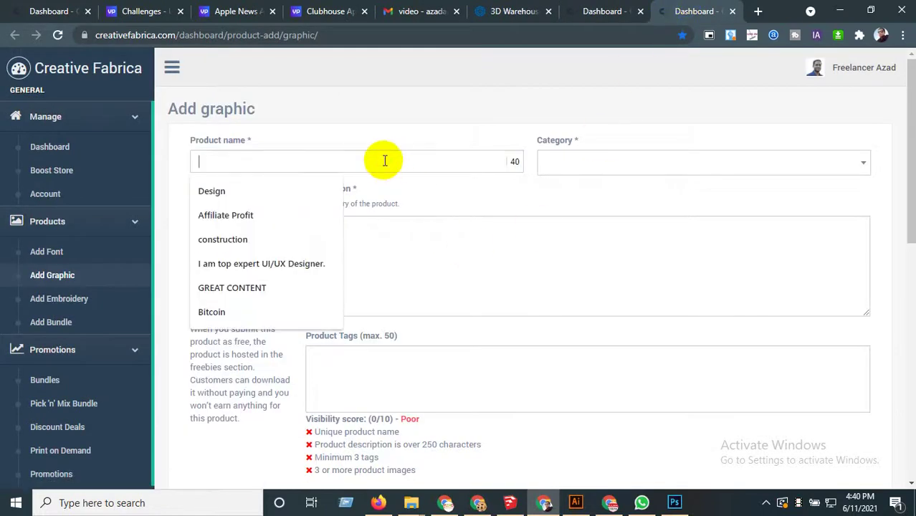
pyautogui.write('Thanks For Watching 👍 Logo Specificati')
# Open the account's own store page in another tab from the dashboard, keeping the new graphic form open.
pyautogui.click(594, 8)
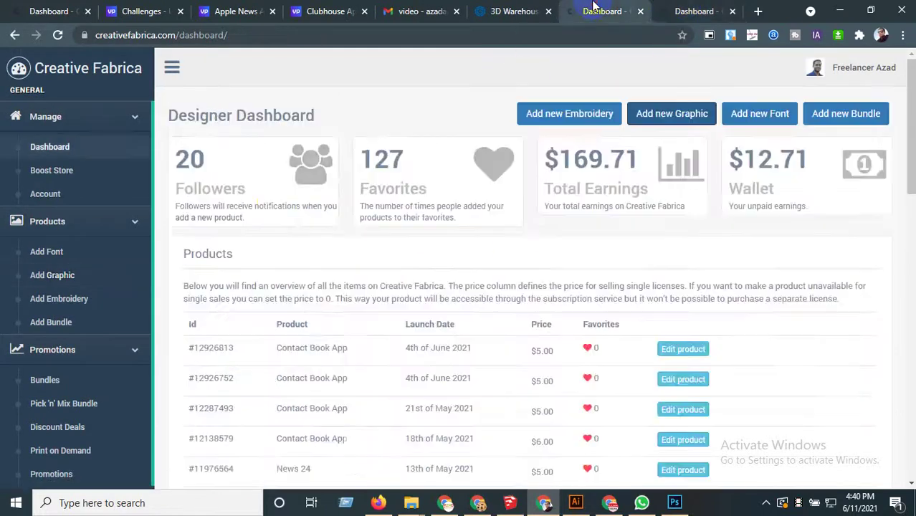
pyautogui.click(824, 70)
pyautogui.click(696, 9)
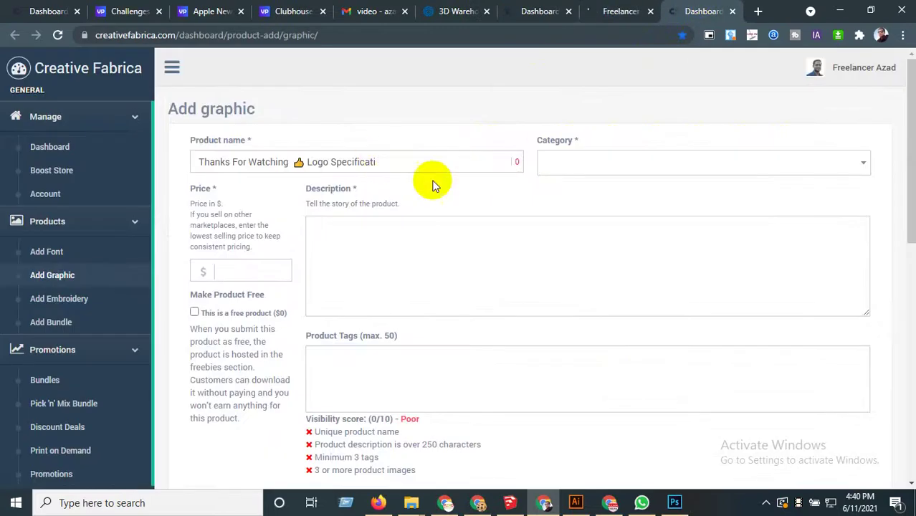
pyautogui.click(466, 247)
pyautogui.click(549, 11)
pyautogui.click(586, 11)
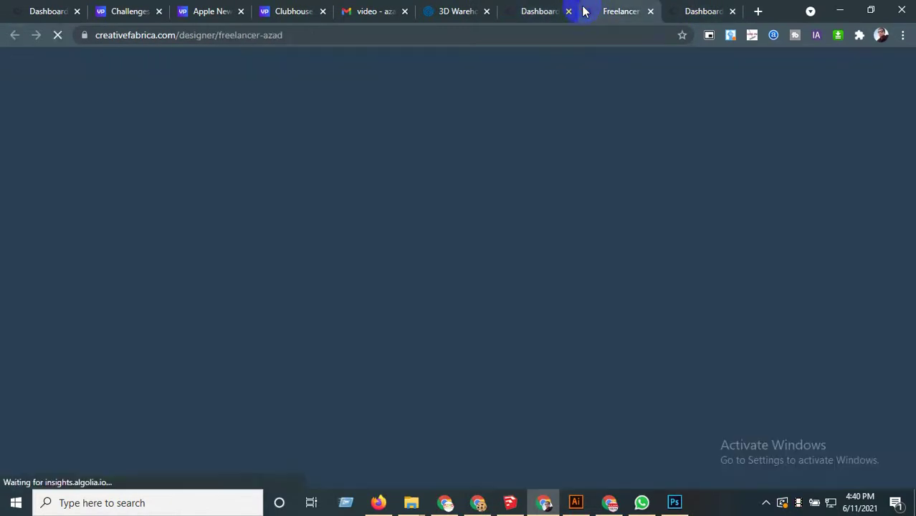
# Copy the full description of the store's first Real Estate Logo product into the new graphic's Description.
pyautogui.scroll(-3, 247, 304)
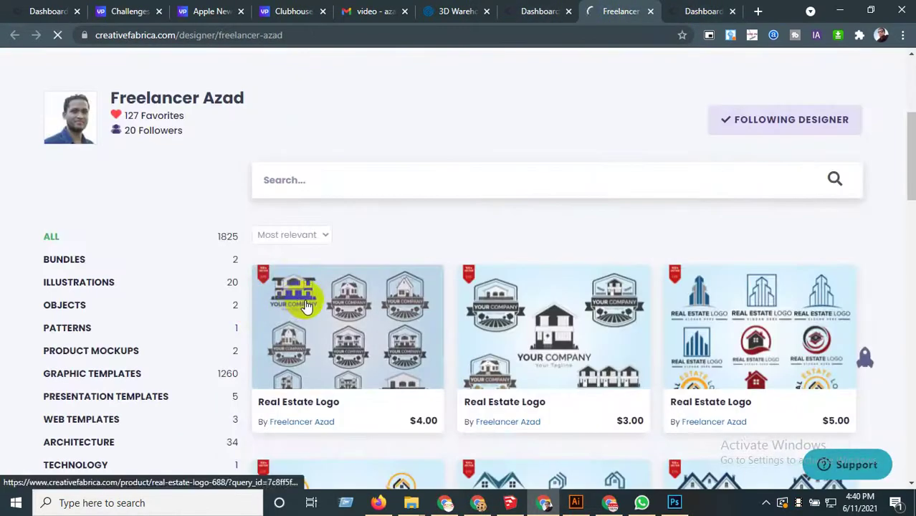
pyautogui.click(315, 260)
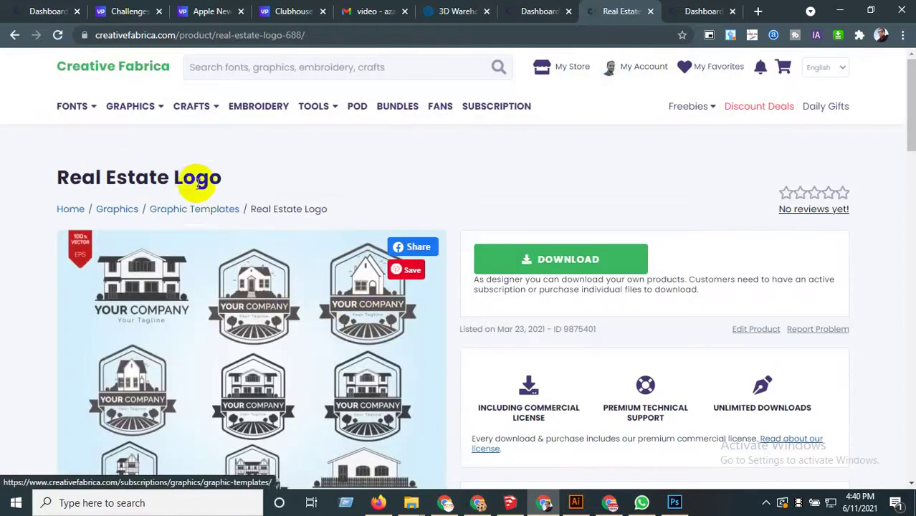
pyautogui.scroll(-7, 142, 243)
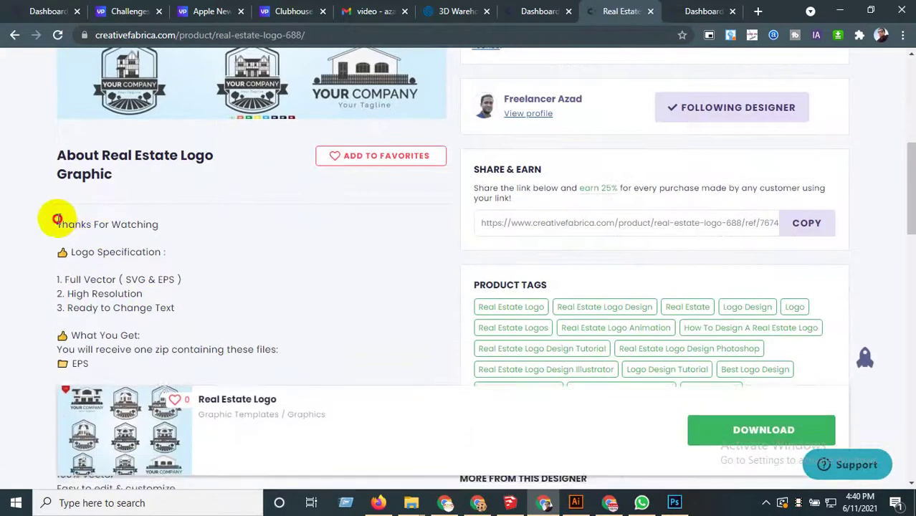
pyautogui.moveTo(56, 222); pyautogui.dragTo(199, 335)
pyautogui.scroll(-3, 156, 266)
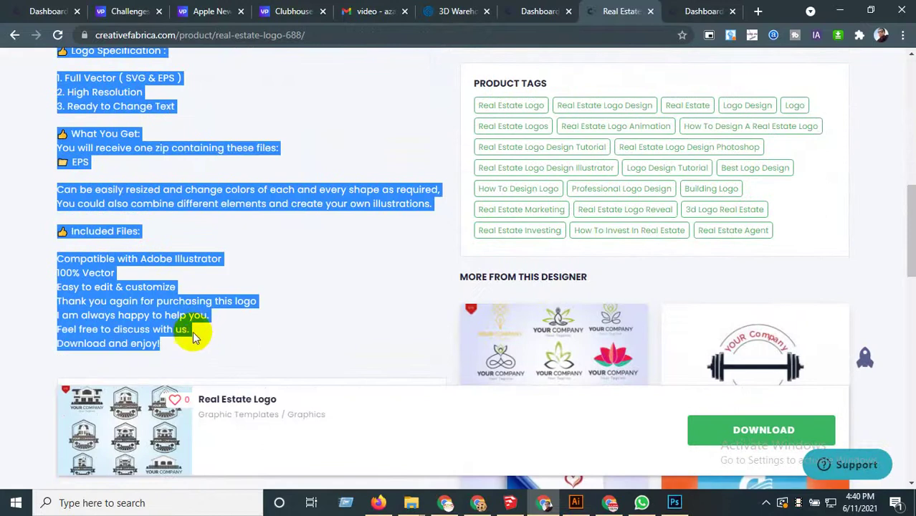
pyautogui.click(699, 11)
pyautogui.click(536, 221)
pyautogui.hotkey('ctrl', 'v')
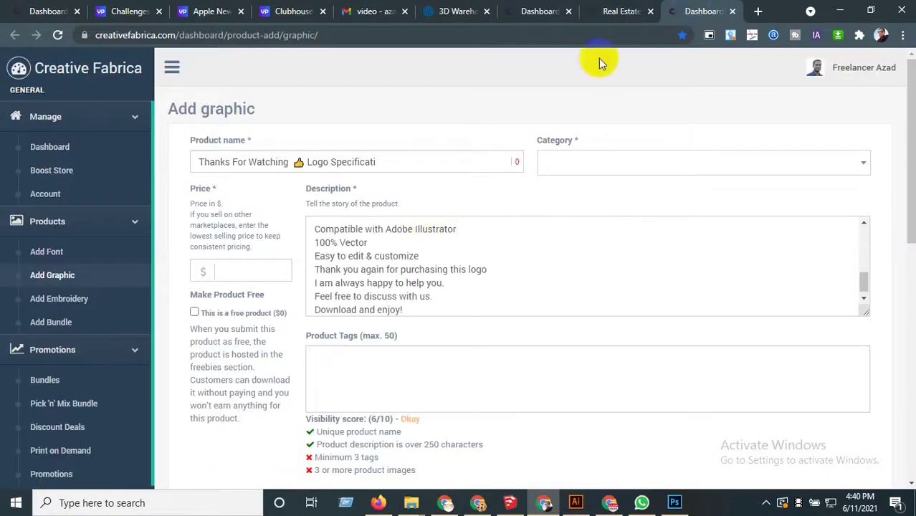
# Replace the new graphic's product name with "Clubhouse App Redesign", copied from the title of the UpLabs post.
pyautogui.click(623, 11)
pyautogui.click(443, 7)
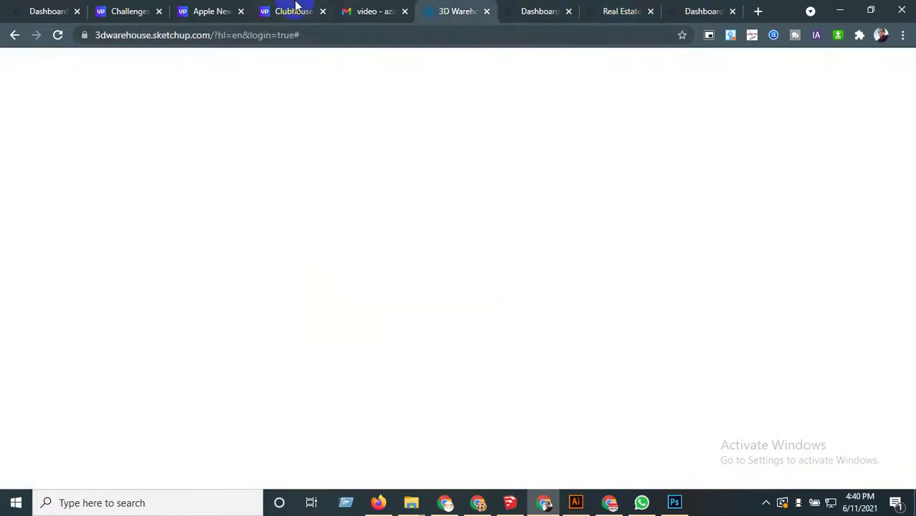
pyautogui.click(296, 8)
pyautogui.moveTo(837, 151); pyautogui.dragTo(676, 143)
pyautogui.hotkey('ctrl', 'c')
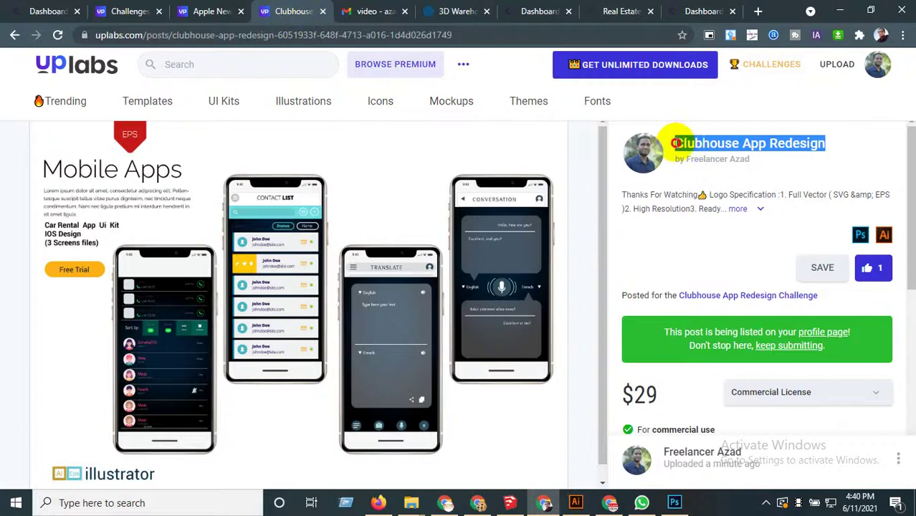
pyautogui.click(701, 10)
pyautogui.click(410, 159)
pyautogui.hotkey('ctrl', 'a')
pyautogui.hotkey('ctrl', 'v')
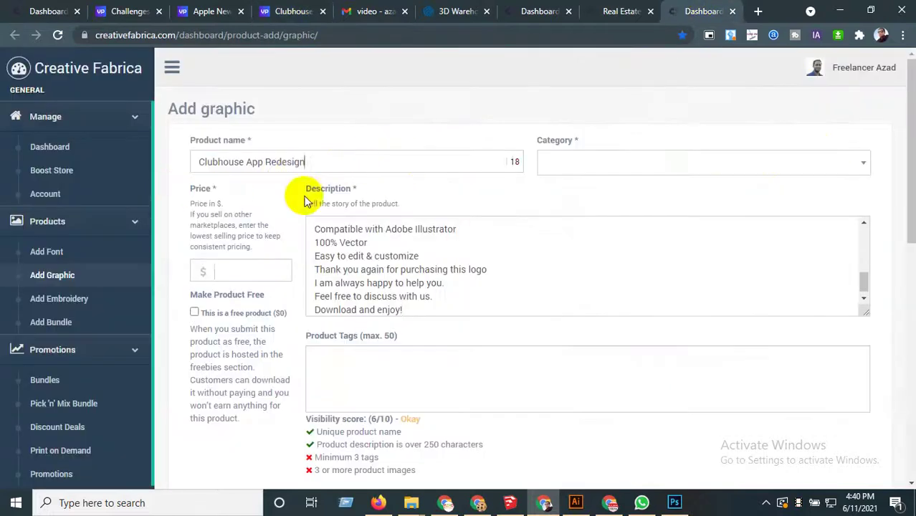
# Set the graphic's price to $4 and its category to Web Templates.
pyautogui.write('4')
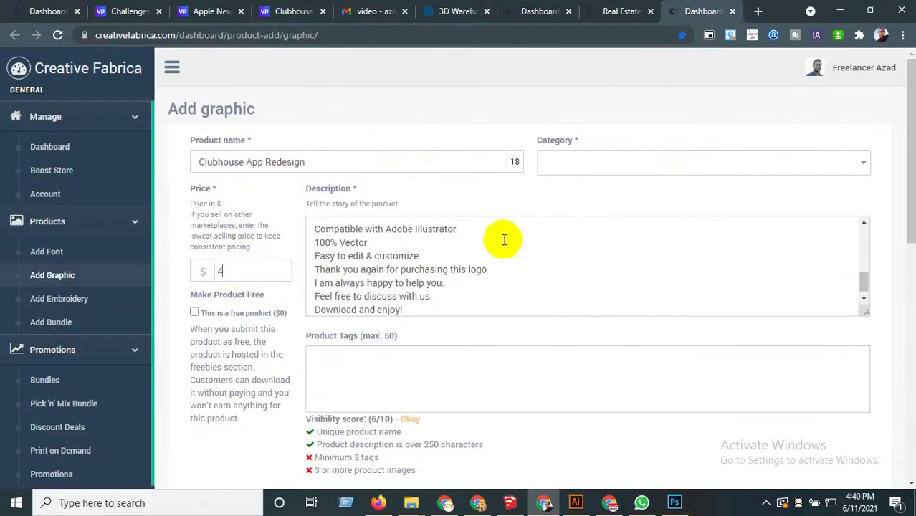
pyautogui.click(605, 162)
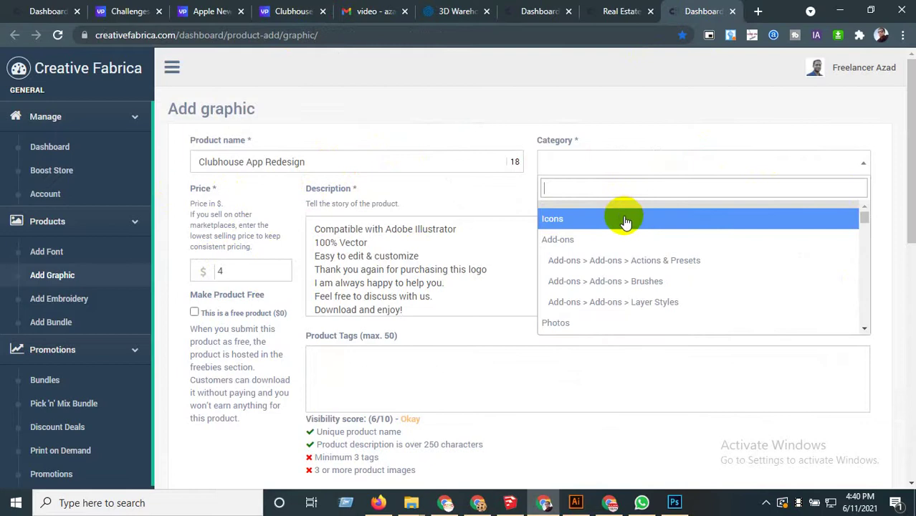
pyautogui.write('d')
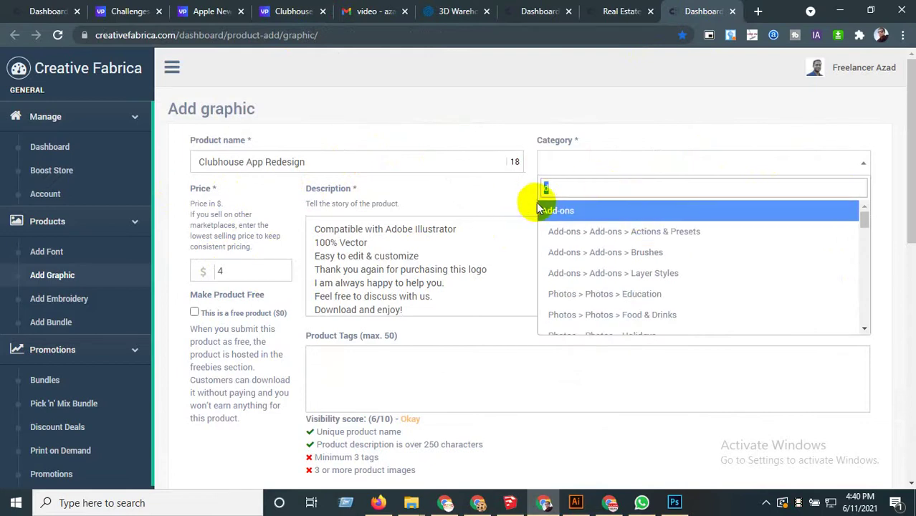
pyautogui.write('w')
pyautogui.click(599, 217)
pyautogui.click(605, 166)
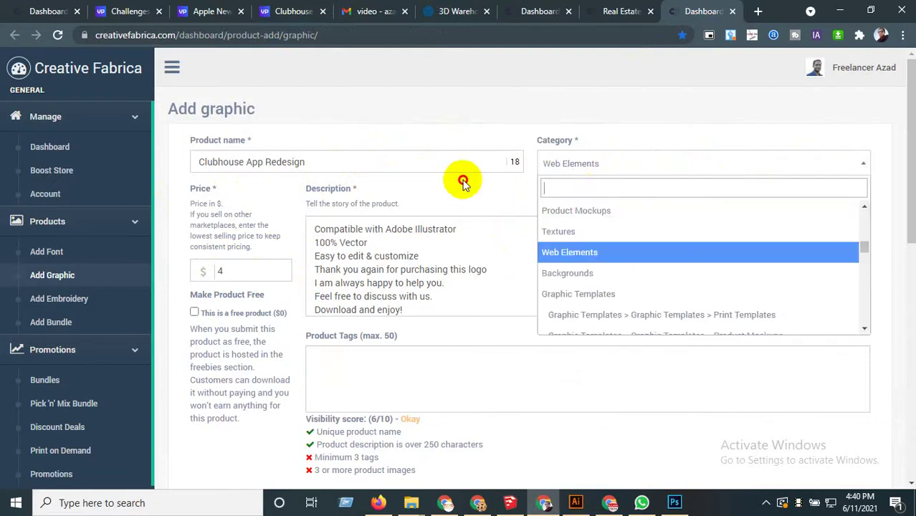
pyautogui.write('w')
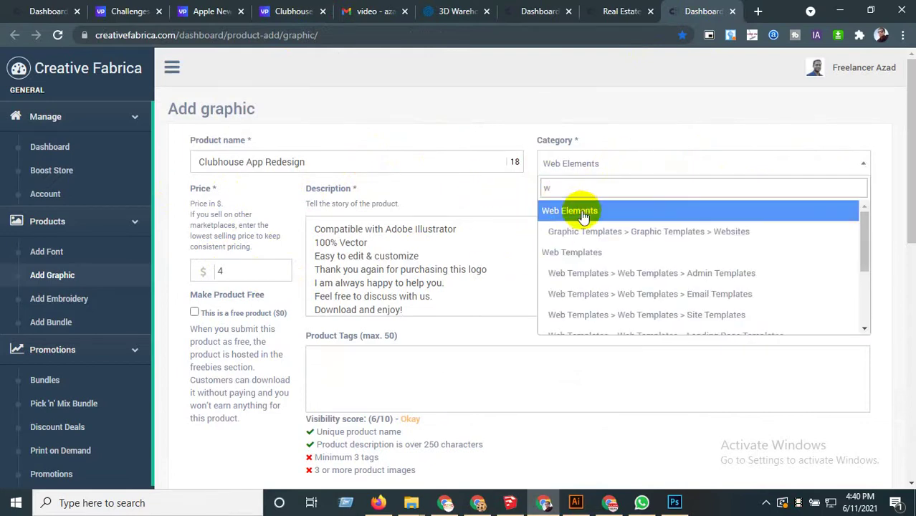
pyautogui.click(583, 251)
# Add the product name "Clubhouse App Redesign" as a product tag.
pyautogui.moveTo(312, 162); pyautogui.dragTo(144, 190)
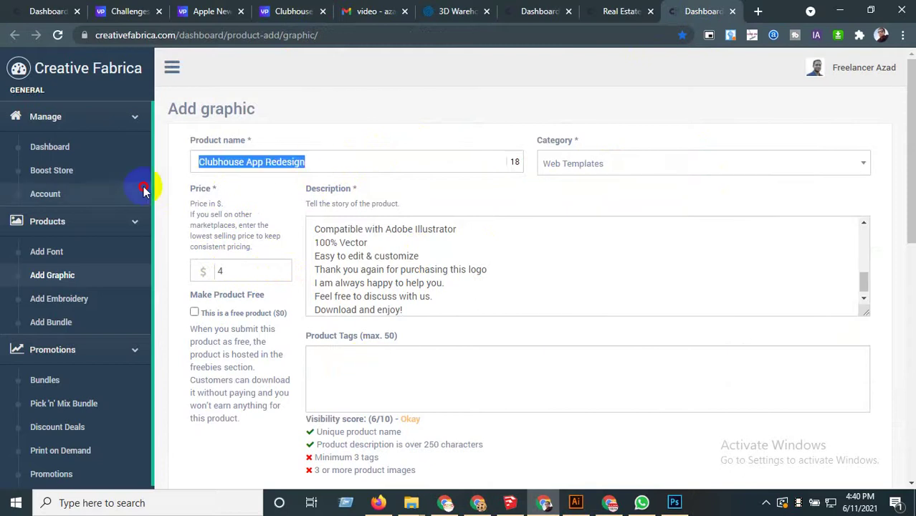
pyautogui.hotkey('ctrl', 'c')
pyautogui.click(327, 368)
pyautogui.hotkey('ctrl', 'v')
pyautogui.press('Return')
# Upload Clubhouse App Redesign.zip as the product file and Clubhouse-App-Redesign.jpg as the product image.
pyautogui.scroll(-1, 471, 368)
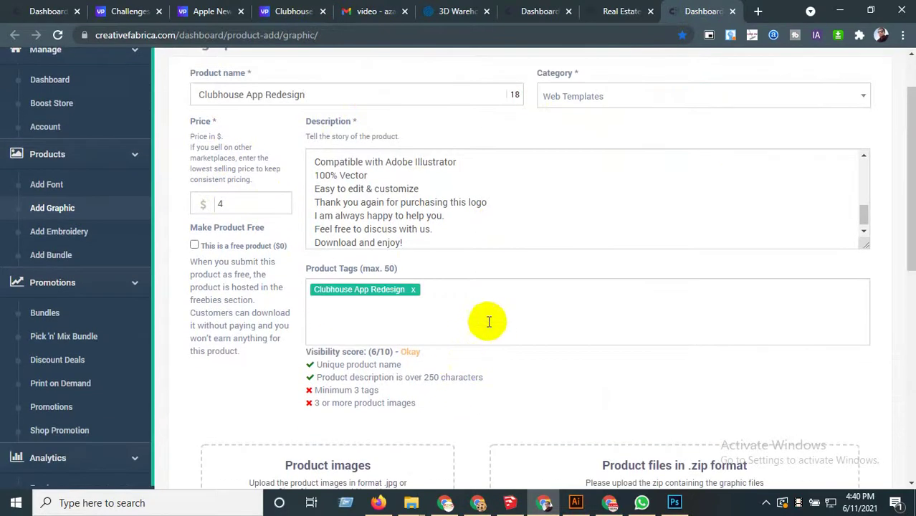
pyautogui.scroll(-3, 459, 359)
pyautogui.click(641, 319)
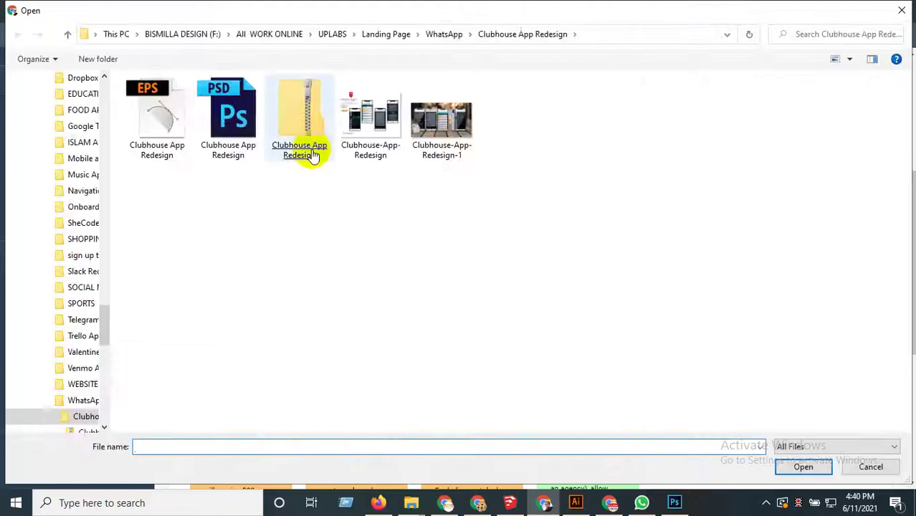
pyautogui.doubleClick(310, 154)
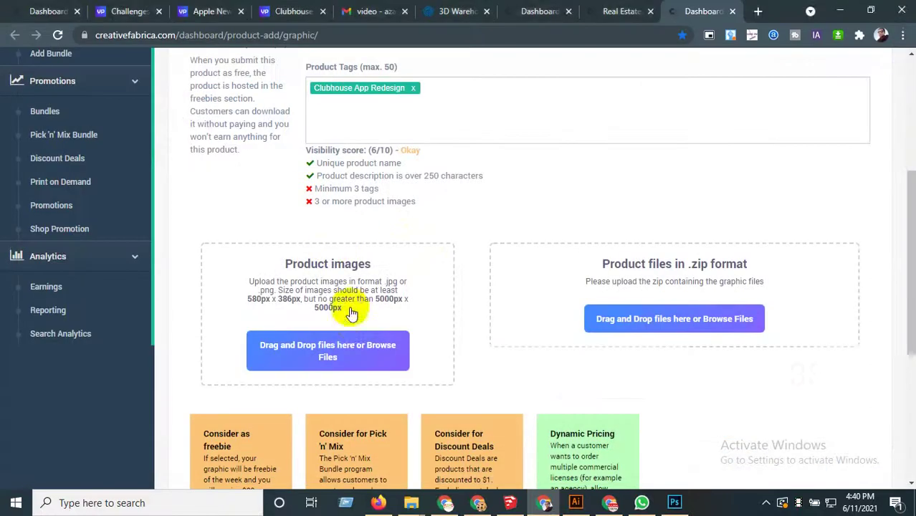
pyautogui.click(354, 331)
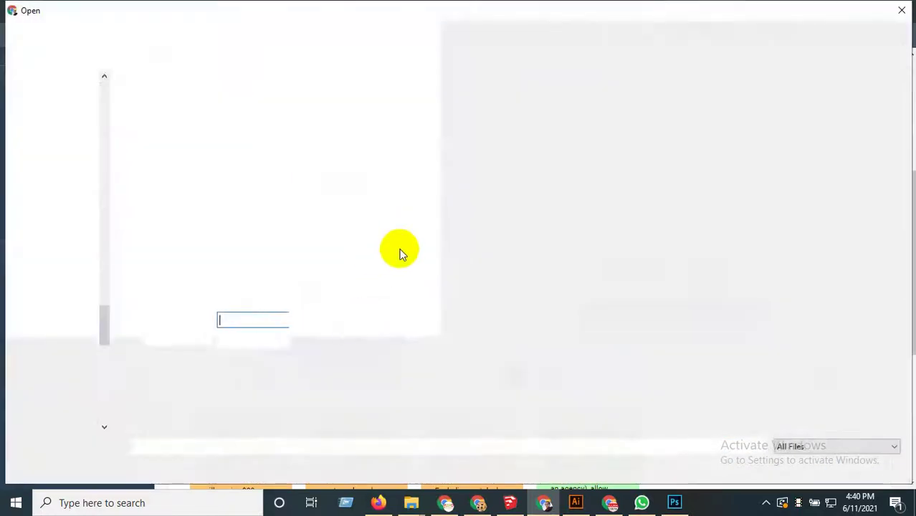
# Opt the product in for freebie, Pick 'n' Mix and Discount Deals consideration, and accept the designer terms & conditions.
pyautogui.scroll(-5, 425, 335)
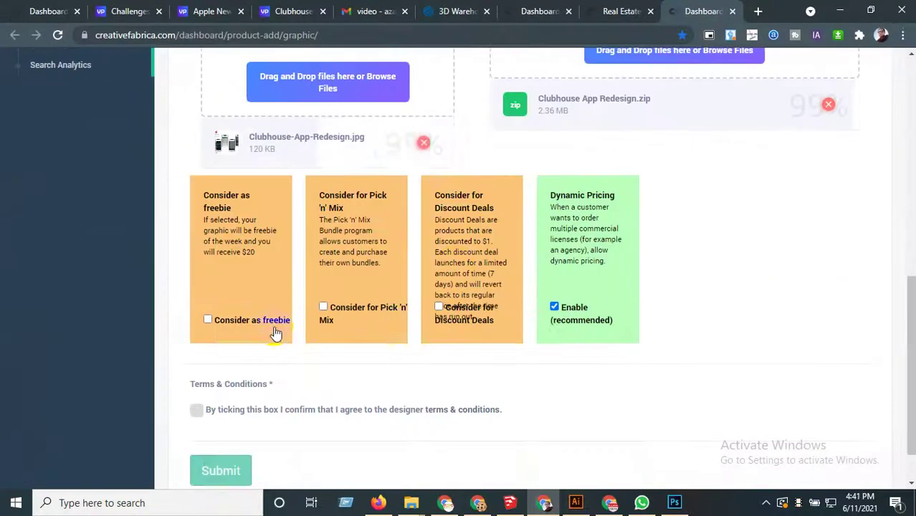
pyautogui.click(276, 326)
pyautogui.click(352, 321)
pyautogui.click(221, 414)
# Add "Clubhouse" as a second product tag, copied from the product name.
pyautogui.scroll(8, 221, 414)
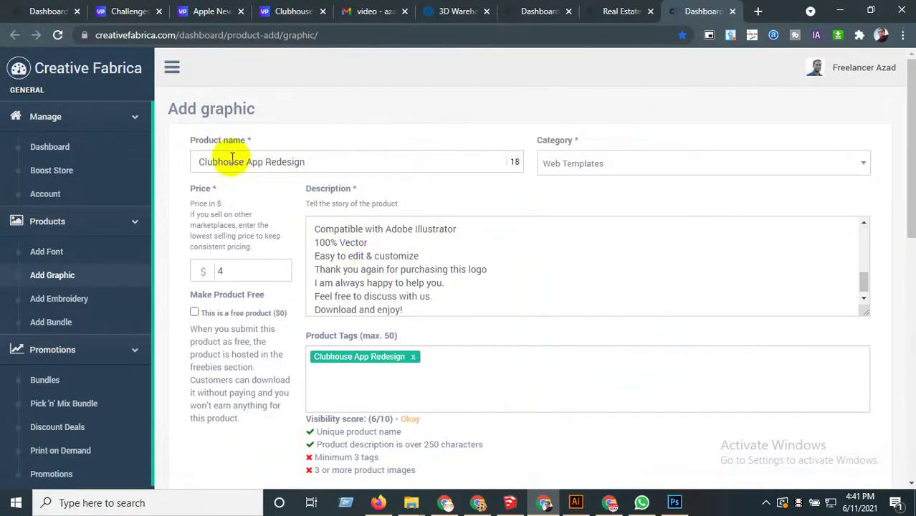
pyautogui.doubleClick(232, 158)
pyautogui.hotkey('ctrl', 'c')
pyautogui.click(487, 368)
pyautogui.hotkey('ctrl', 'v')
pyautogui.press('Return')
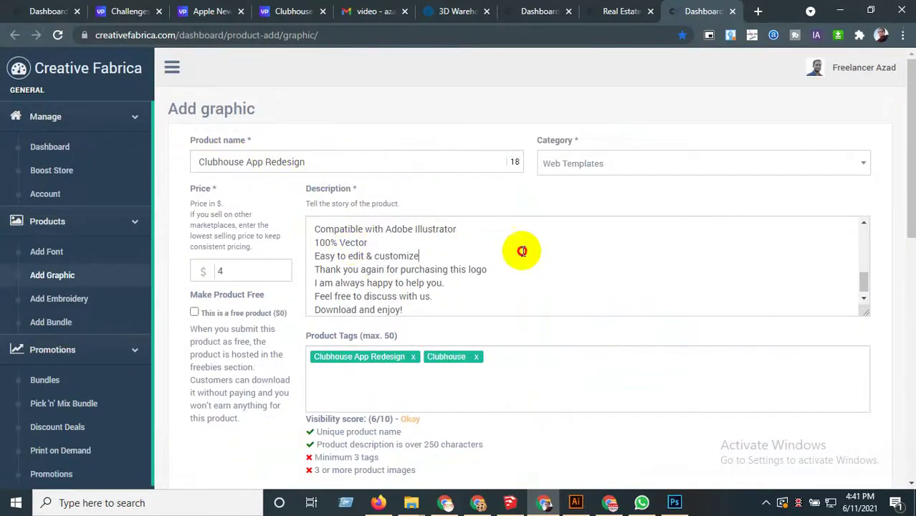
# Copy the full product name for reuse and submit the completed graphic product.
pyautogui.tripleClick(347, 170)
pyautogui.scroll(-5, 576, 305)
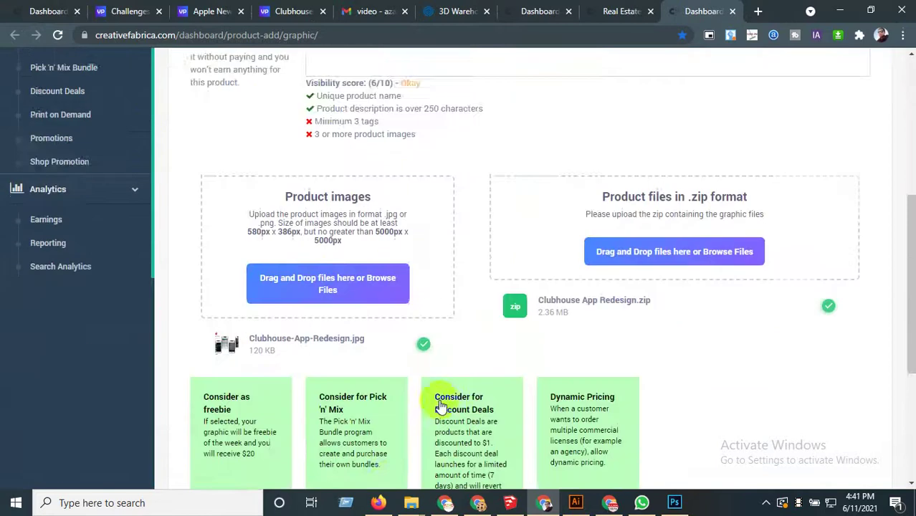
pyautogui.scroll(-3, 374, 410)
pyautogui.click(223, 462)
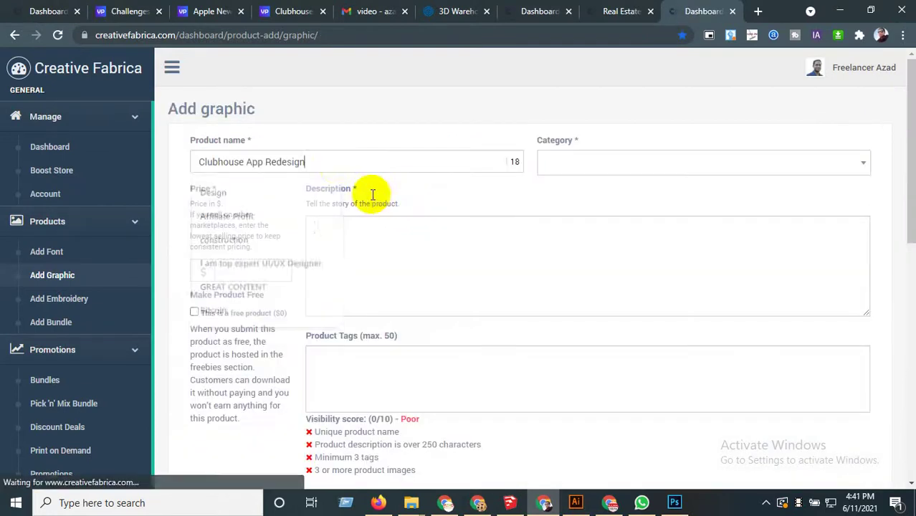
# Fill the second Clubhouse App Redesign graphic's Description with the text from the Real Estate Logo product.
pyautogui.click(620, 10)
pyautogui.click(692, 10)
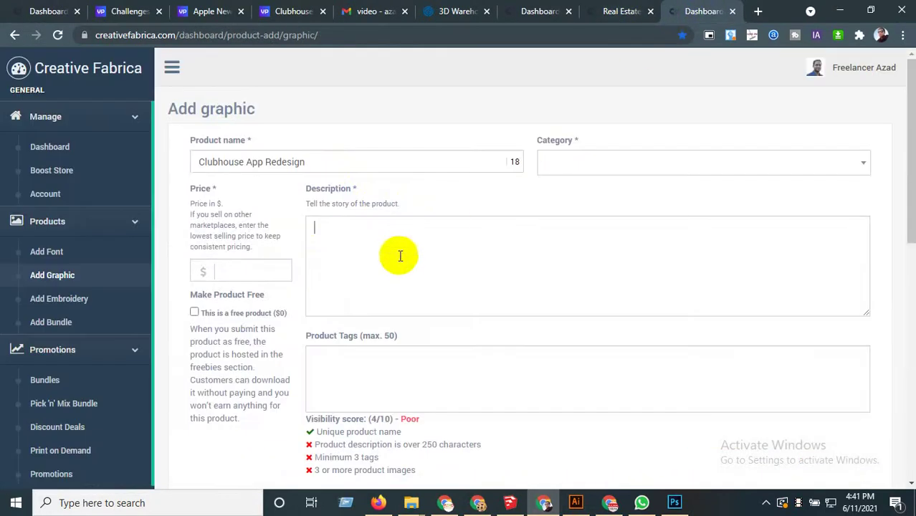
pyautogui.hotkey('ctrl', 'v')
# Set the second graphic's category to Web Templates and its price to $5.
pyautogui.click(601, 161)
pyautogui.write('we')
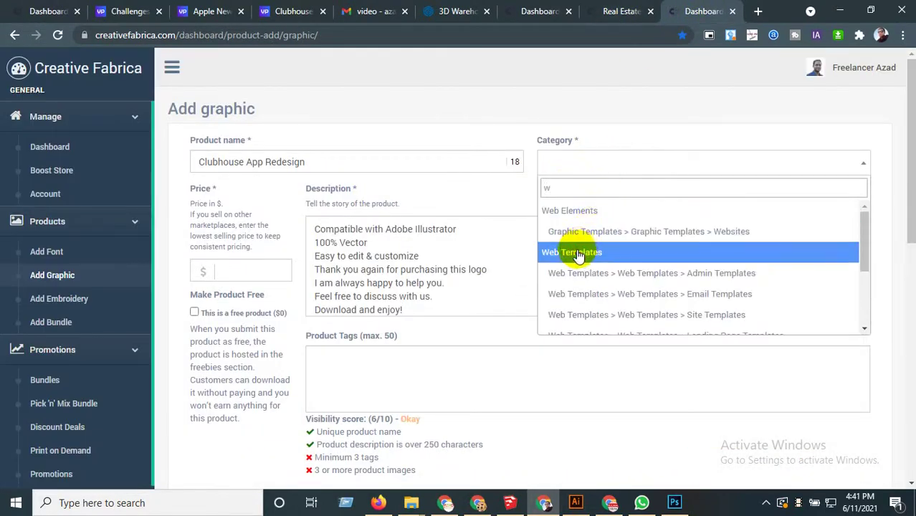
pyautogui.click(579, 249)
pyautogui.click(279, 280)
pyautogui.write('5')
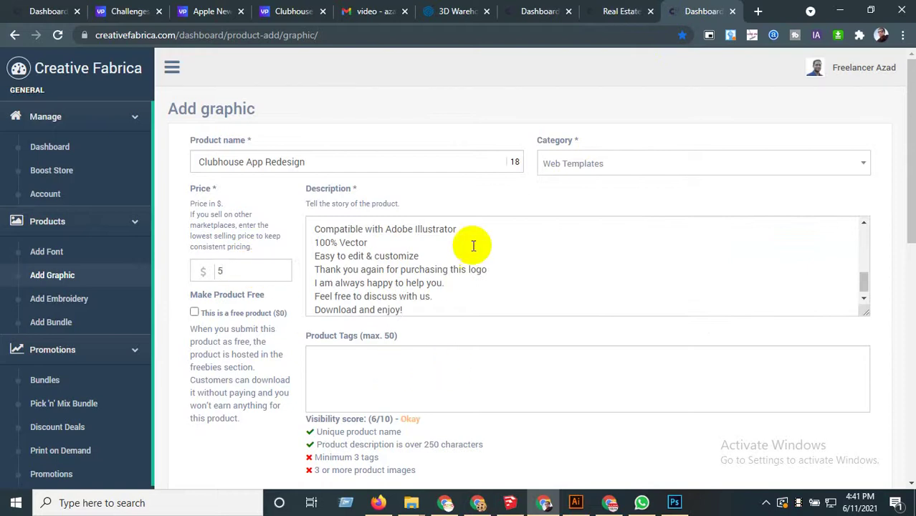
# Tag the second graphic with its product name, "Clubhouse App Redesign".
pyautogui.moveTo(328, 164); pyautogui.dragTo(147, 186)
pyautogui.hotkey('ctrl', 'c')
pyautogui.click(338, 359)
pyautogui.hotkey('ctrl', 'v')
pyautogui.press('Return')
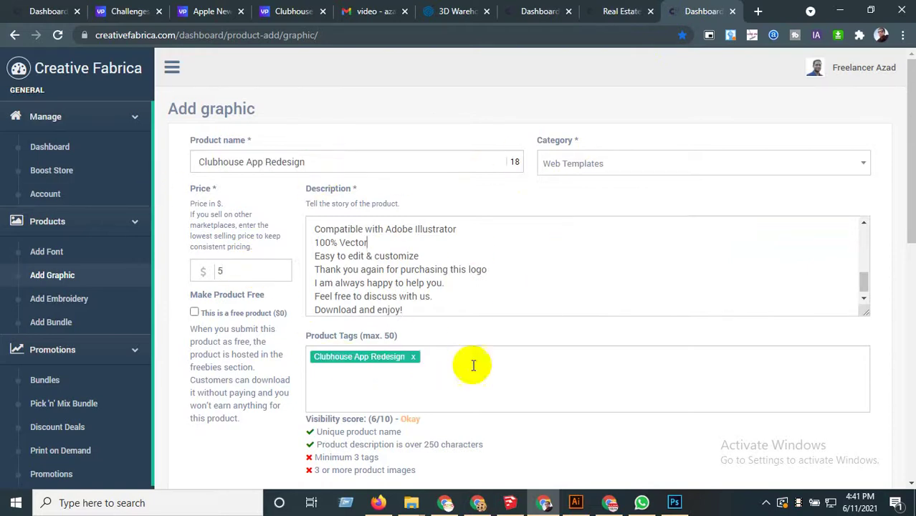
# Compress the Clubhouse App Redesign PSD into a separate zip file while choosing the second graphic's product files.
pyautogui.scroll(-4, 502, 373)
pyautogui.click(566, 315)
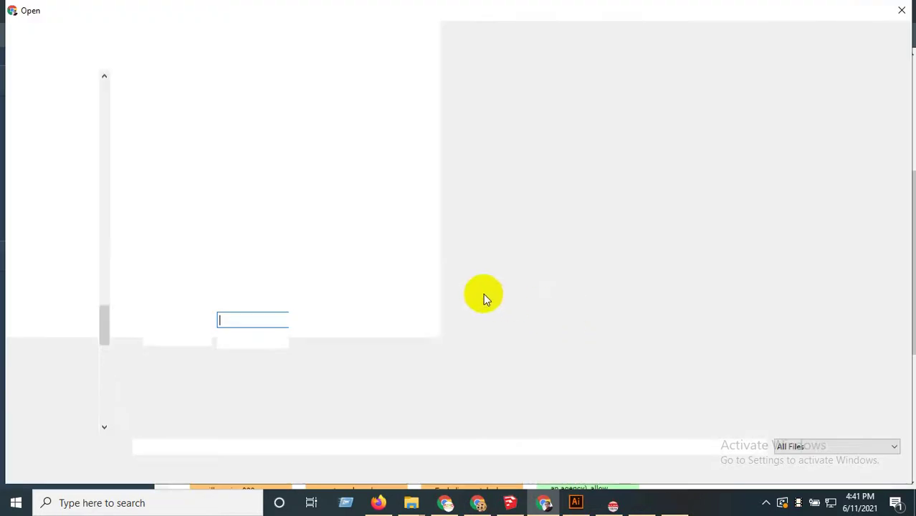
pyautogui.click(236, 139)
pyautogui.rightClick(227, 277)
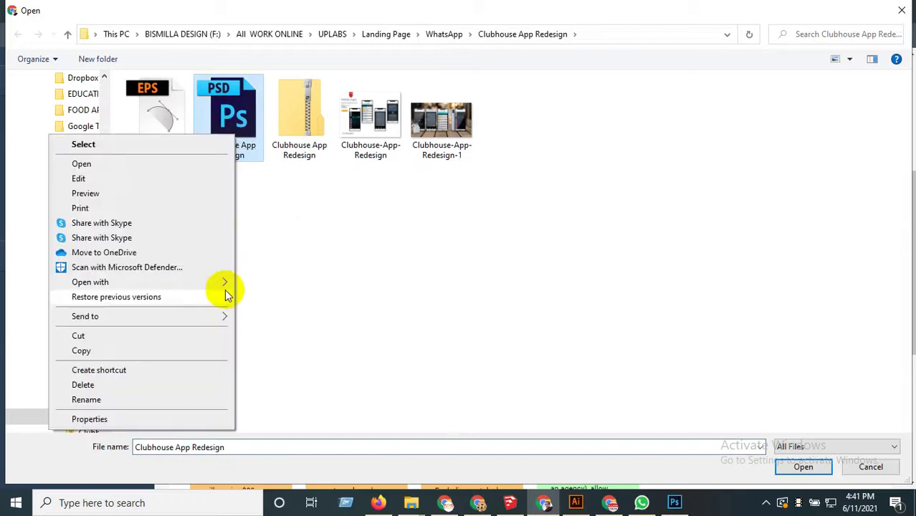
pyautogui.moveTo(221, 318)
pyautogui.click(262, 331)
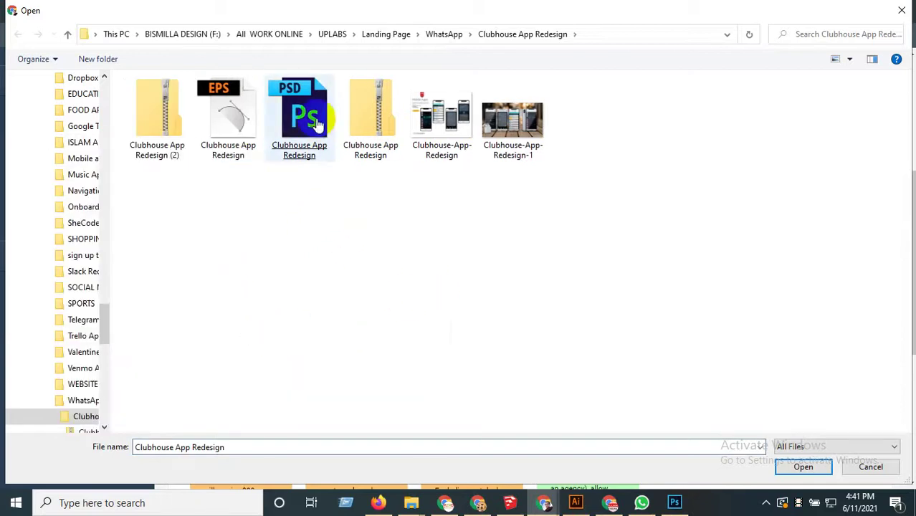
pyautogui.click(287, 206)
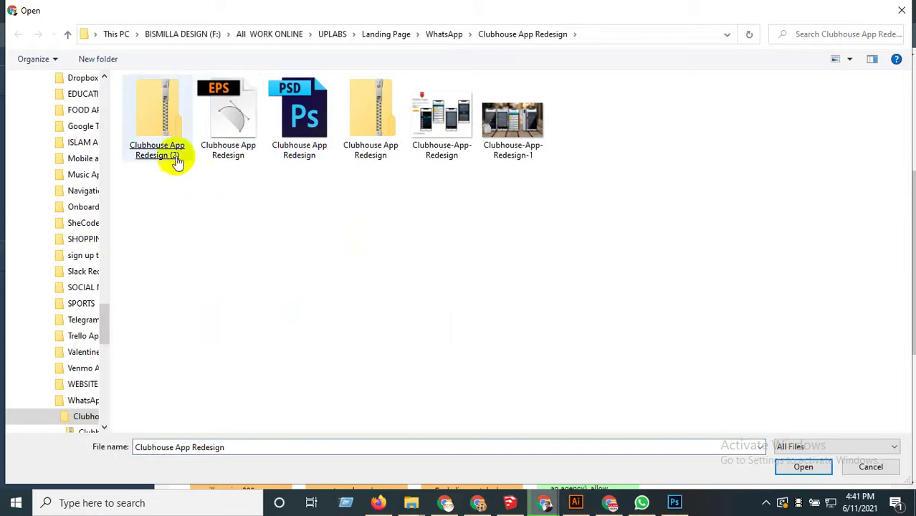
# Upload Clubhouse App Redesign (2).zip as the product file and Clubhouse-App-Redesign-1.jpg as the product image.
pyautogui.click(165, 126)
pyautogui.doubleClick(163, 121)
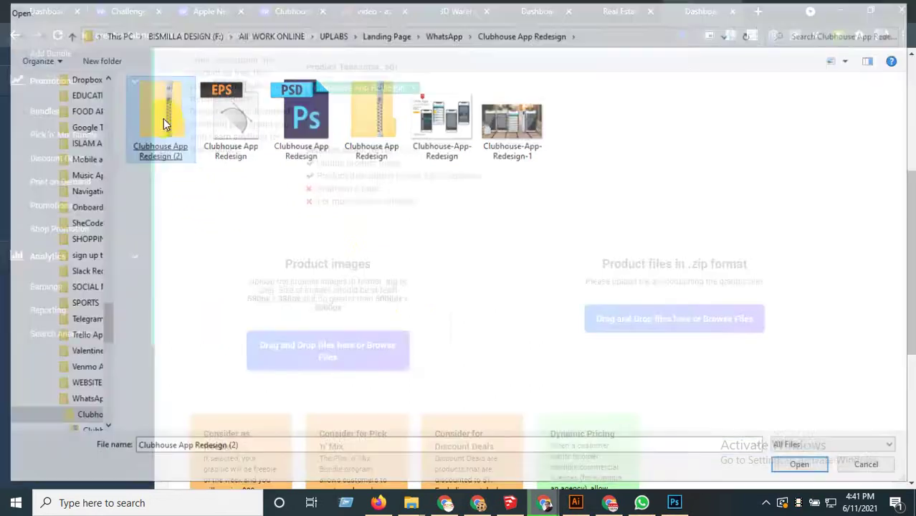
pyautogui.click(360, 348)
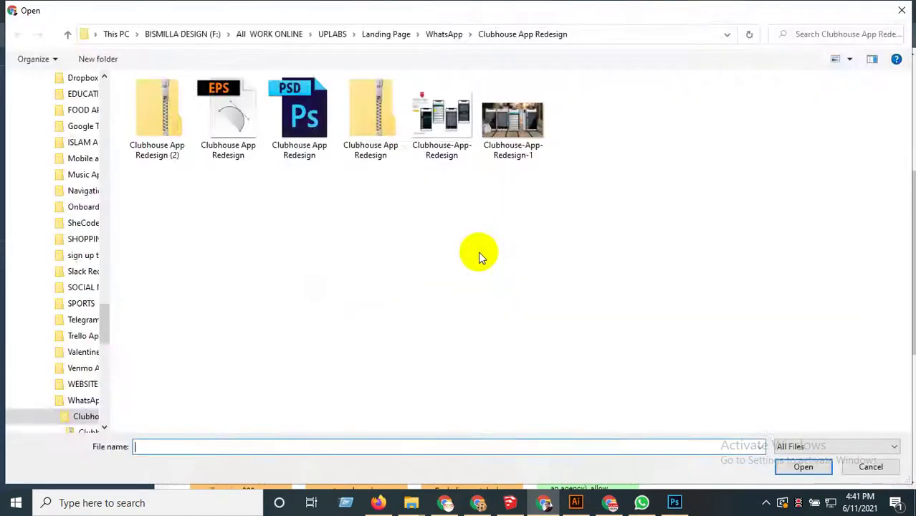
pyautogui.doubleClick(513, 125)
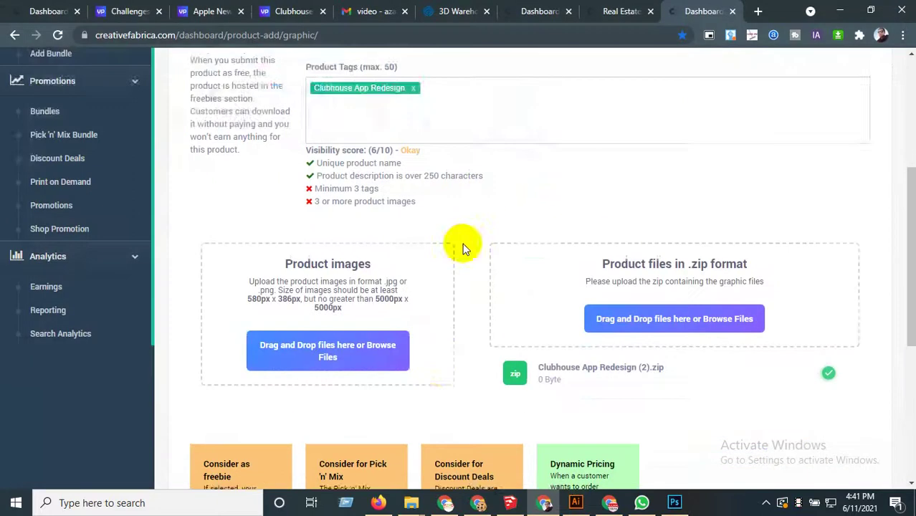
# Opt the second graphic in for freebie, Pick 'n' Mix and Discount Deals consideration.
pyautogui.scroll(-3, 402, 337)
pyautogui.click(280, 306)
pyautogui.click(366, 305)
pyautogui.click(450, 303)
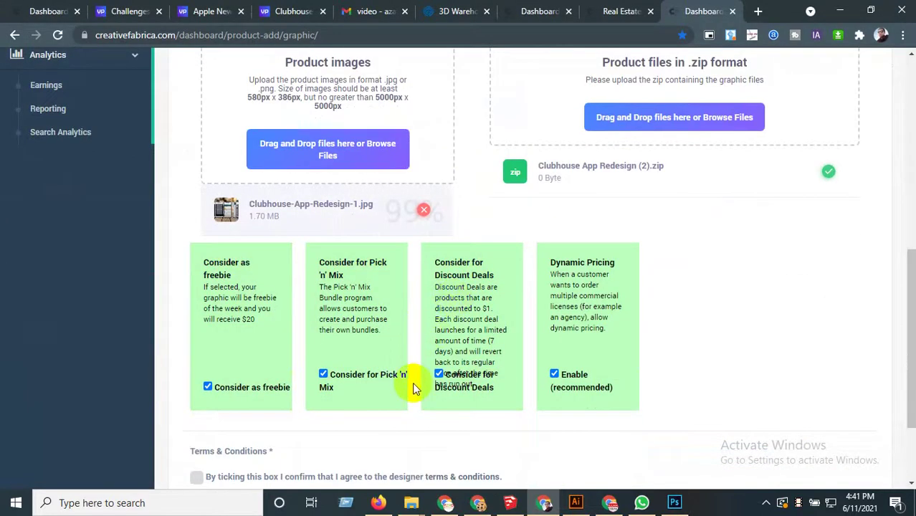
# Remove Clubhouse-App-Redesign-1.jpg from the second graphic's product images.
pyautogui.click(578, 135)
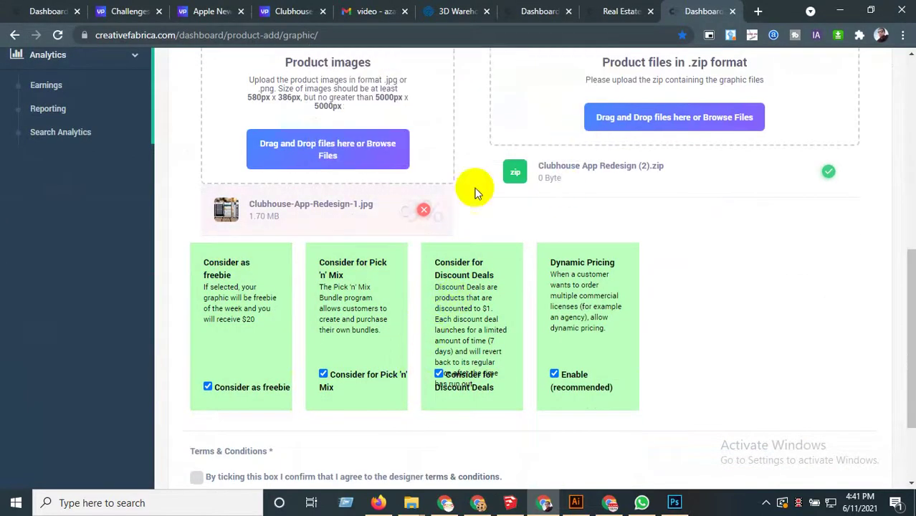
pyautogui.click(429, 208)
pyautogui.click(522, 108)
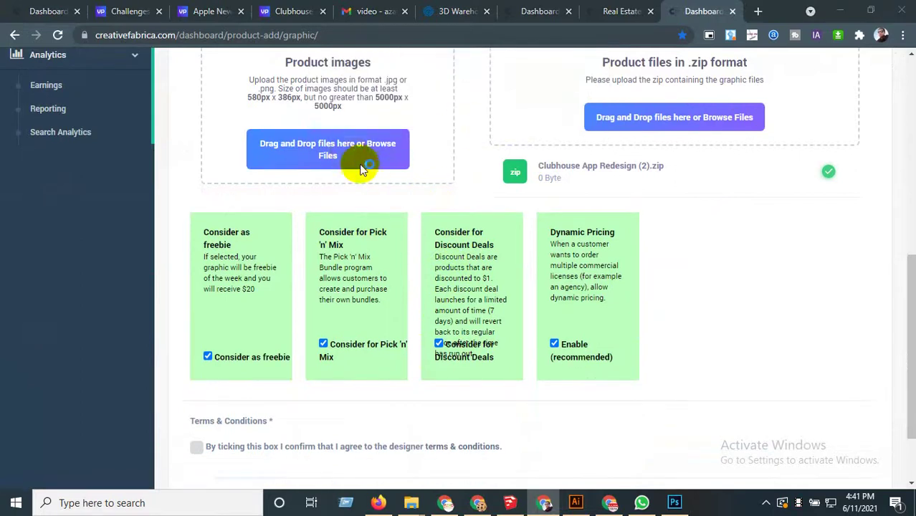
# Open Clubhouse-App-Redesign-1 in Paint for editing while choosing the product image.
pyautogui.click(363, 168)
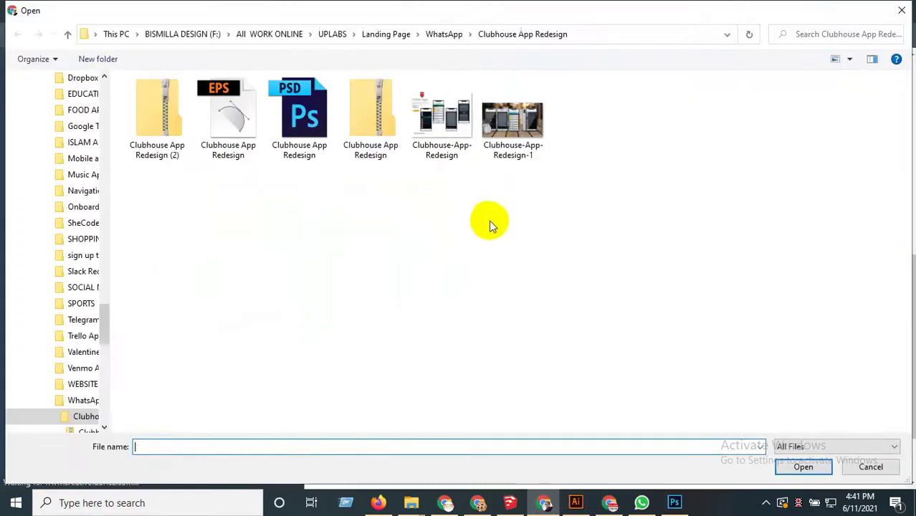
pyautogui.click(522, 142)
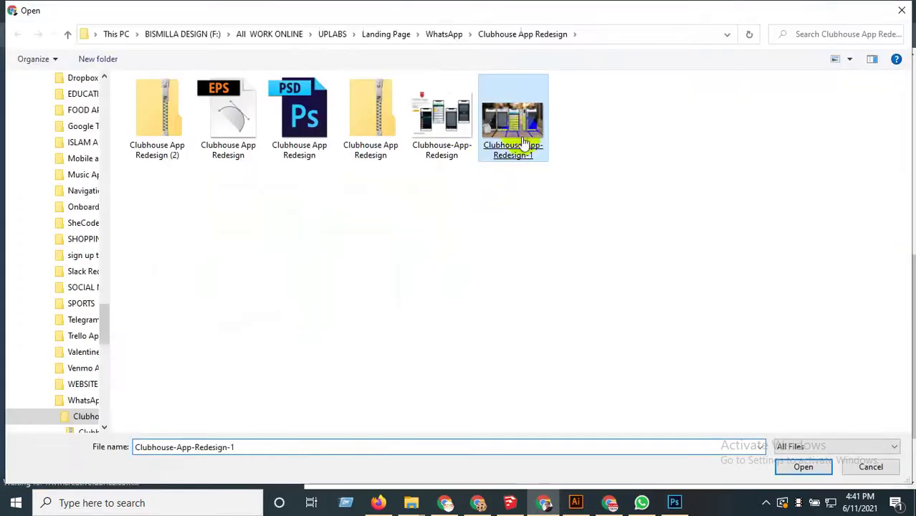
pyautogui.rightClick(521, 142)
pyautogui.click(363, 200)
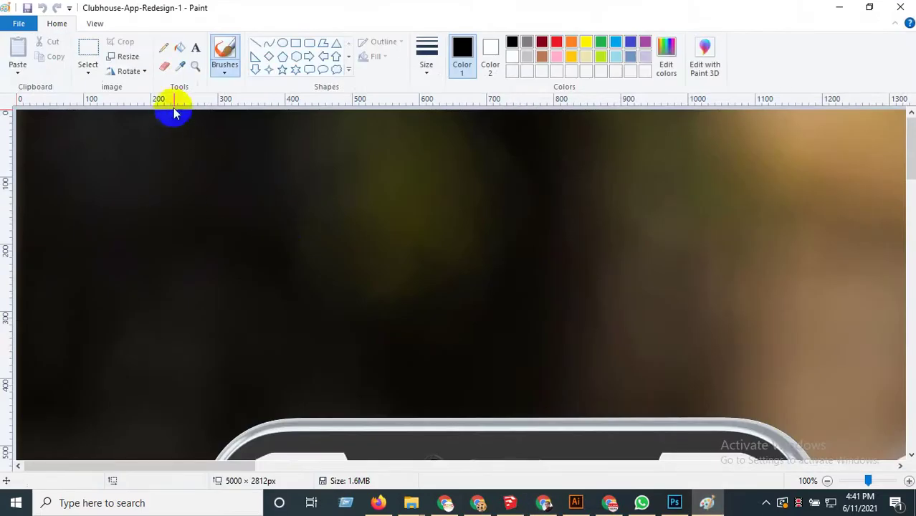
# Resize the image to 1200 × 900 pixels without maintaining the aspect ratio and save it under the same name.
pyautogui.click(128, 71)
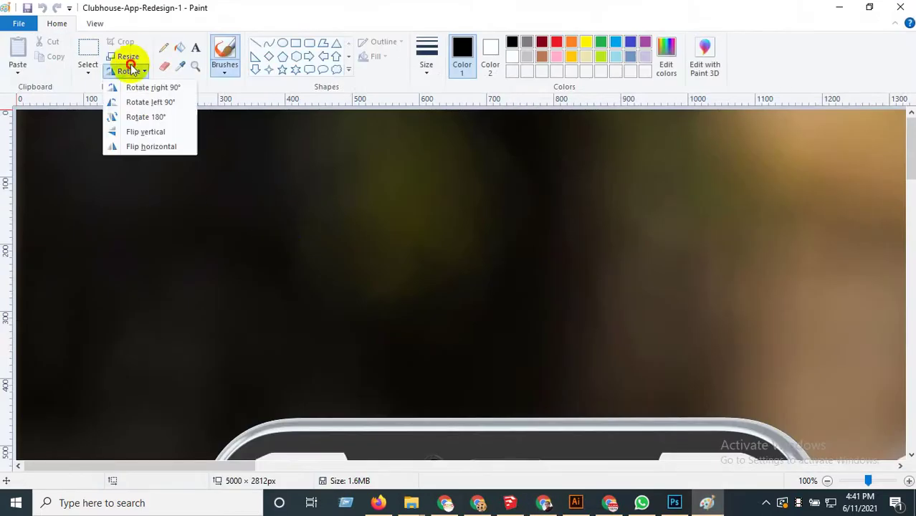
pyautogui.click(126, 56)
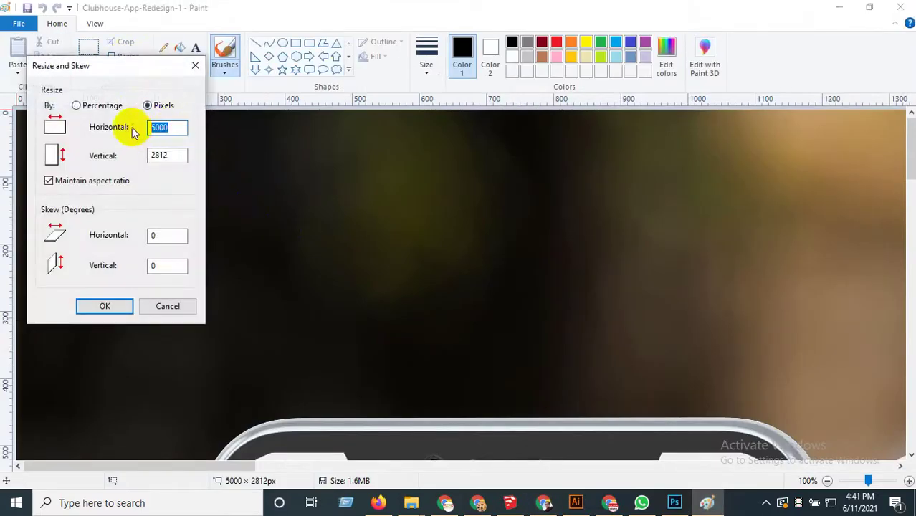
pyautogui.write('1200 × ')
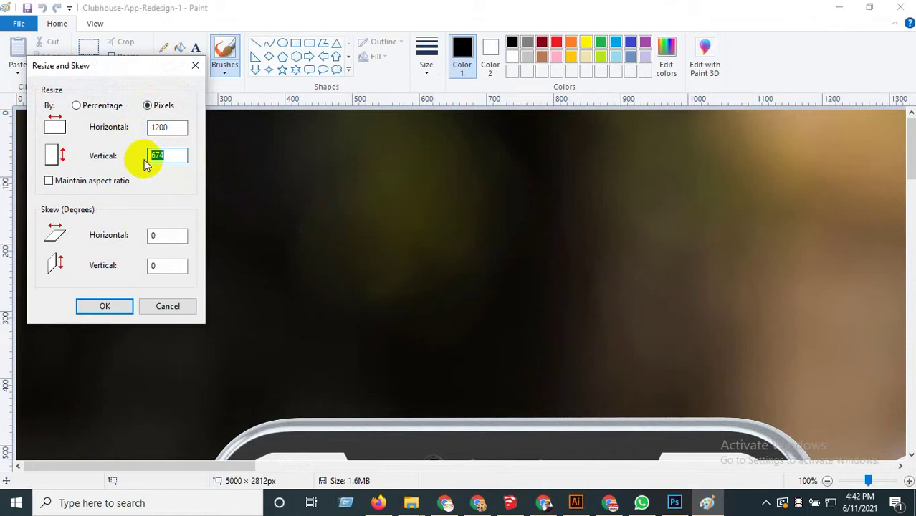
pyautogui.write('900')
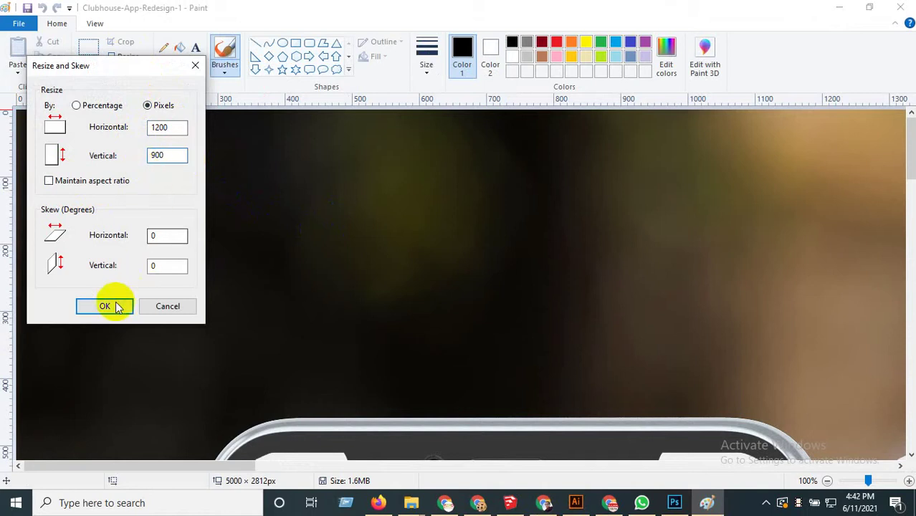
pyautogui.click(115, 307)
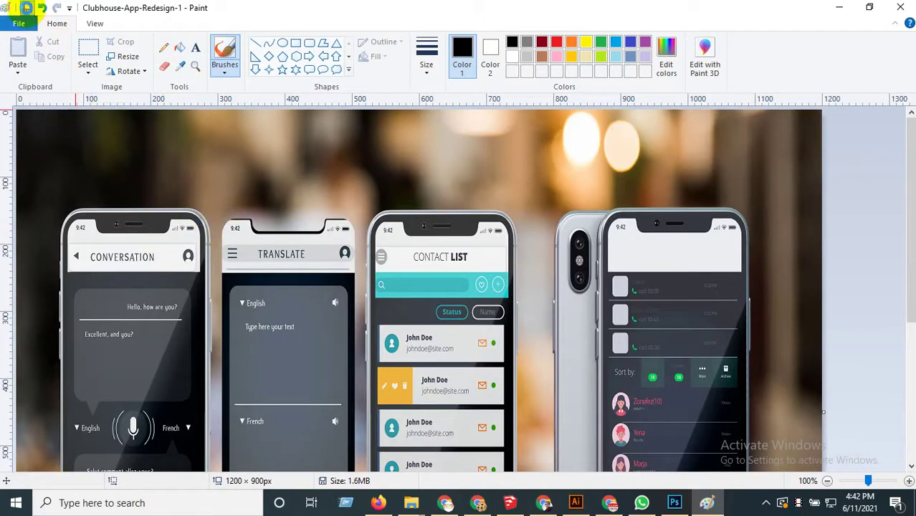
pyautogui.click(26, 8)
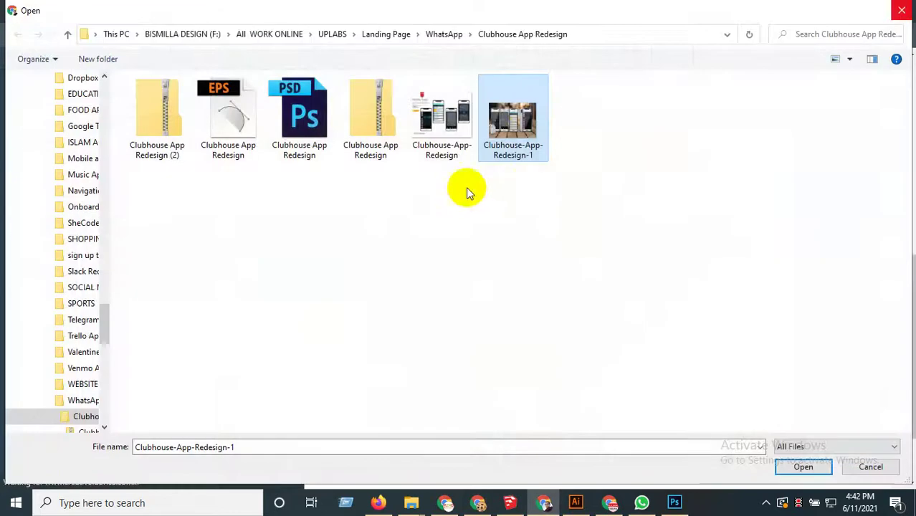
# Upload the resized Clubhouse-App-Redesign-1.jpg as the product image and agree to the designer terms & conditions.
pyautogui.doubleClick(509, 122)
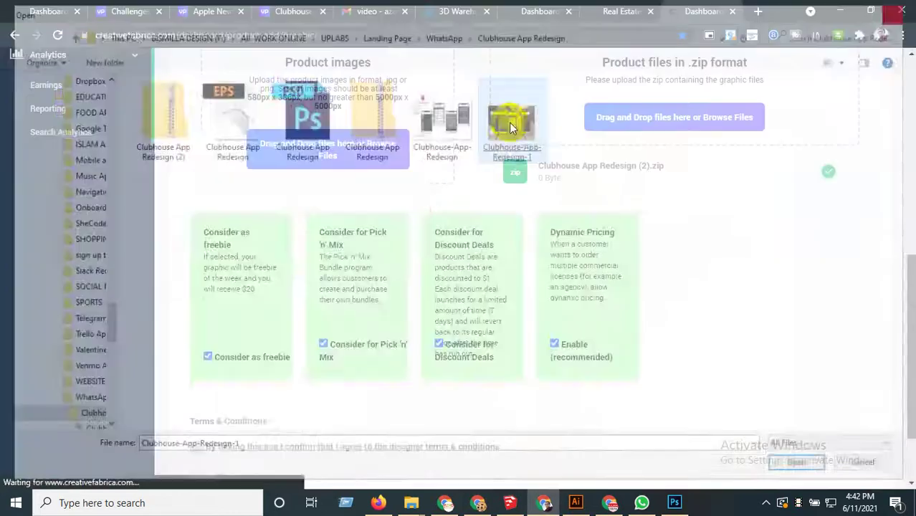
pyautogui.scroll(-2, 370, 298)
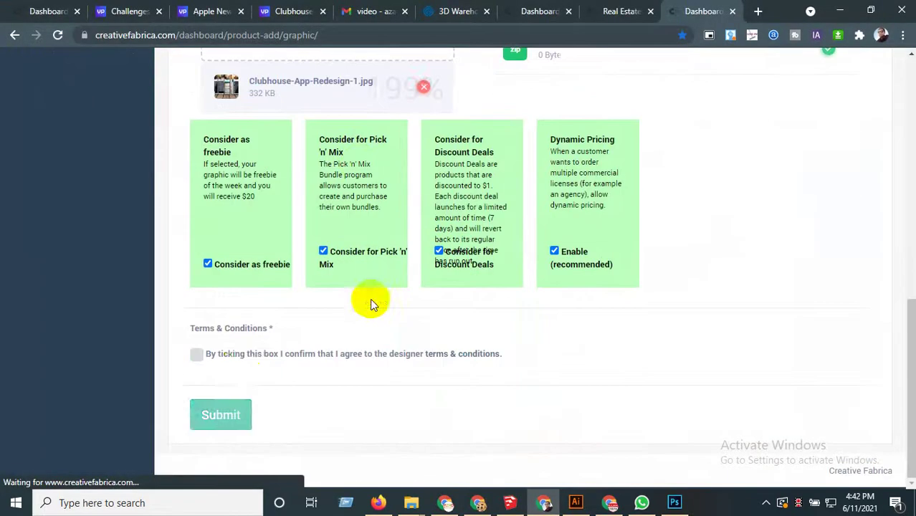
pyautogui.click(245, 353)
# Add the product tags "Clubhouse App" and "Clubhouse", copying the words from the product name.
pyautogui.scroll(3, 272, 369)
pyautogui.scroll(6, 419, 337)
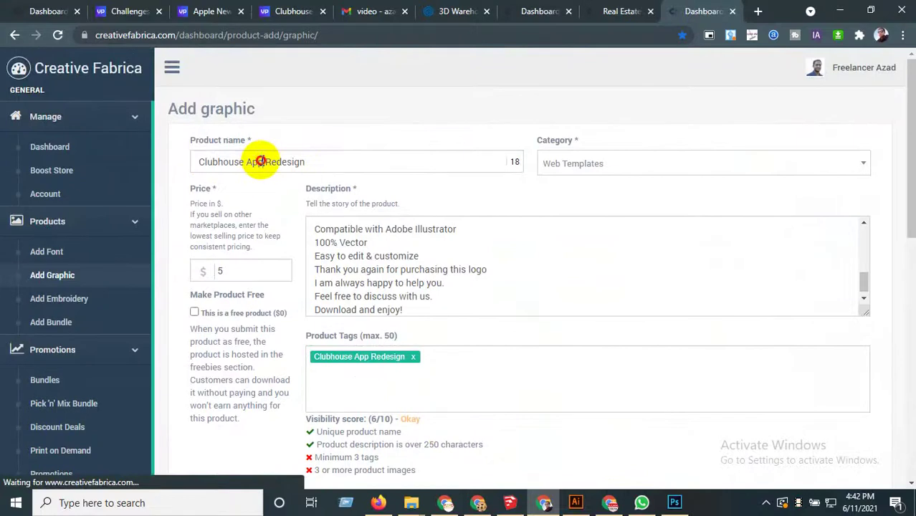
pyautogui.moveTo(260, 160); pyautogui.dragTo(200, 163)
pyautogui.hotkey('ctrl', 'c')
pyautogui.click(473, 345)
pyautogui.hotkey('ctrl', 'v')
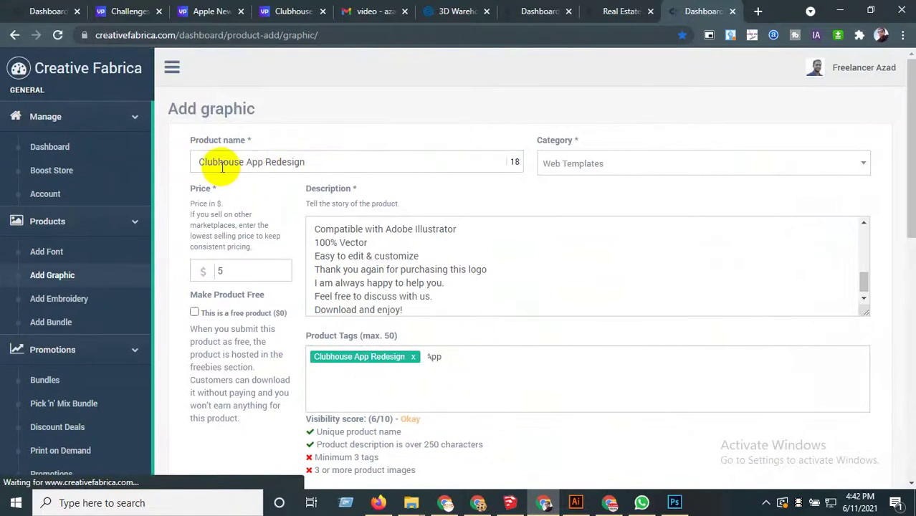
pyautogui.hotkey('ctrl', 'c')
pyautogui.click(521, 383)
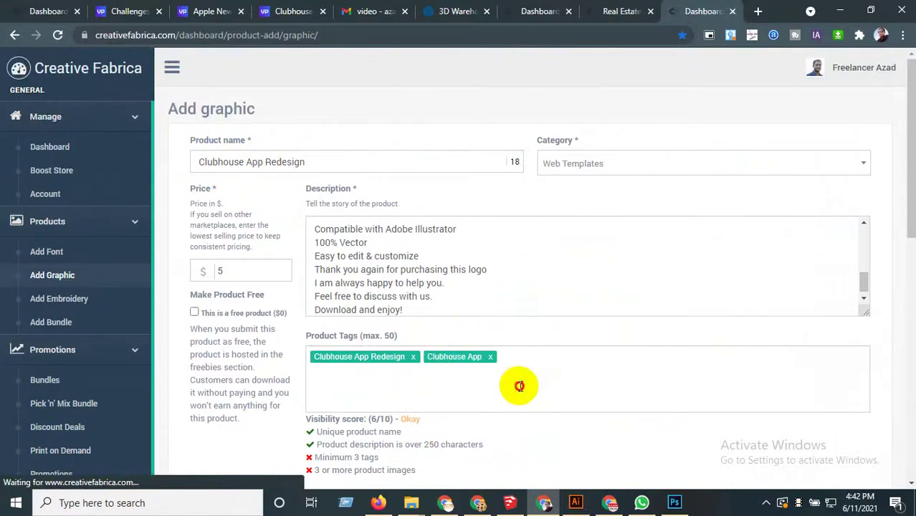
pyautogui.hotkey('ctrl', 'v')
pyautogui.press('Return')
# Submit the second Clubhouse App Redesign graphic.
pyautogui.scroll(-4, 473, 380)
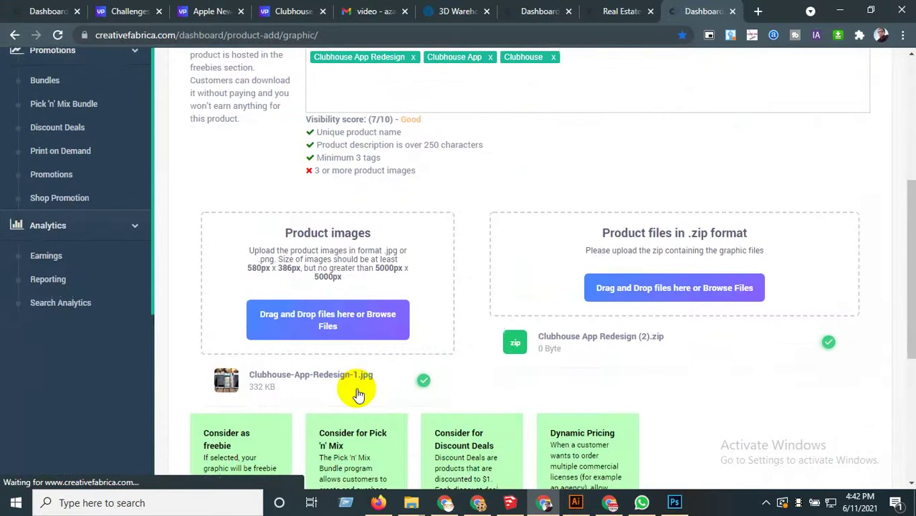
pyautogui.scroll(-5, 358, 381)
pyautogui.click(215, 414)
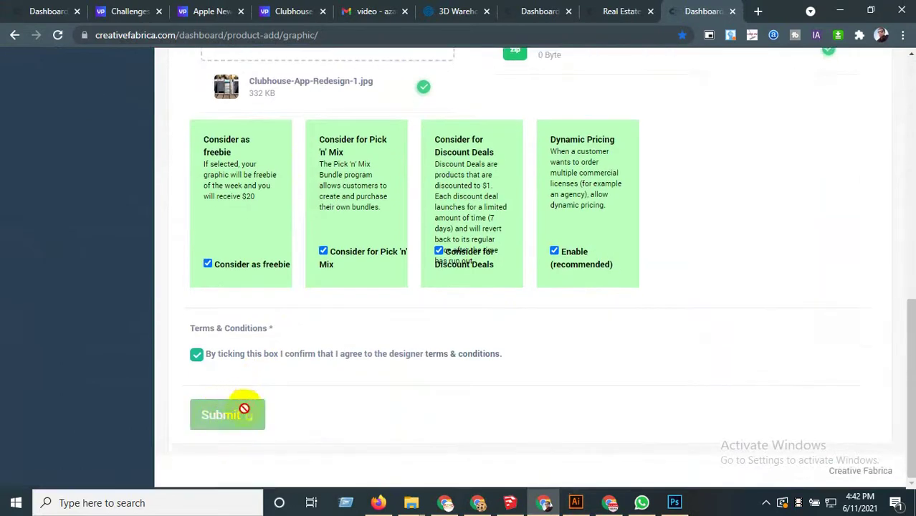